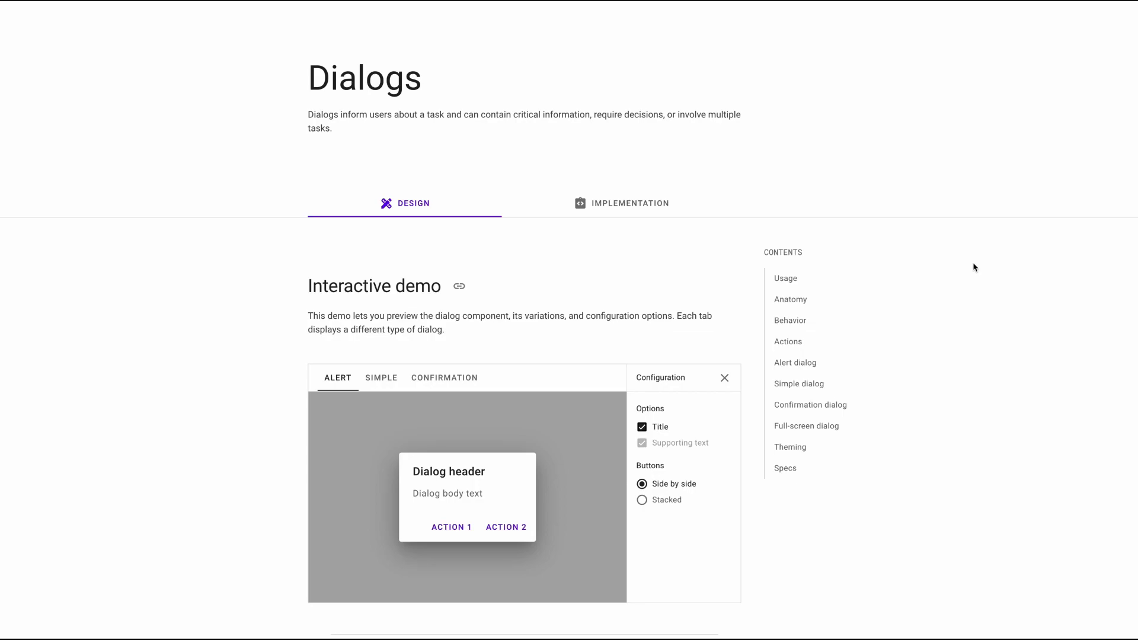
left_click(386, 378)
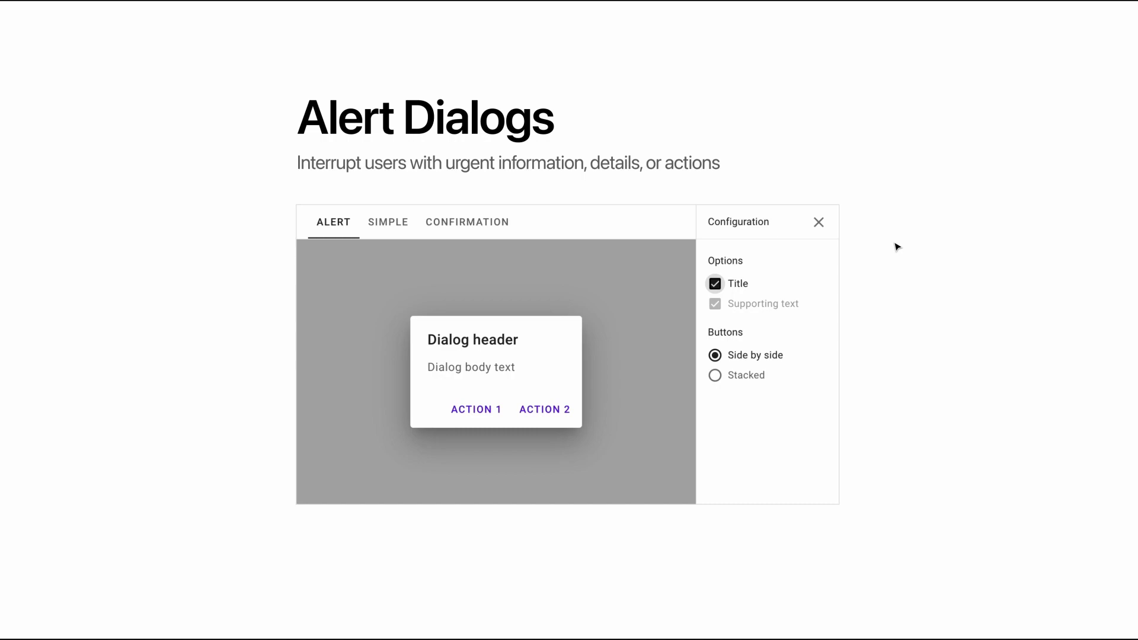
key("Right")
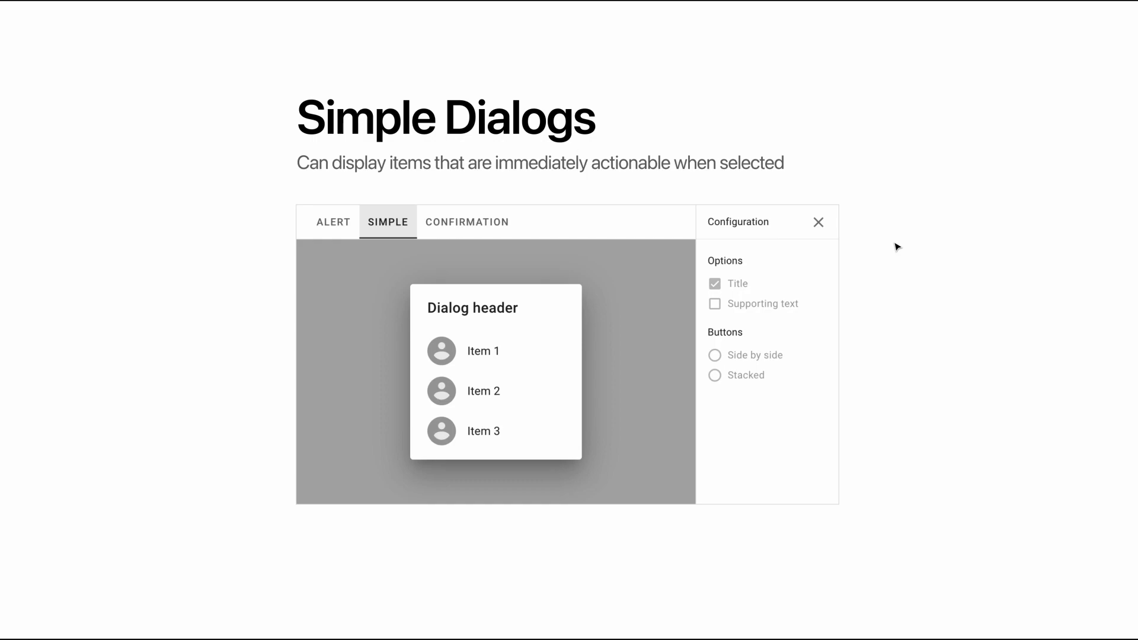
key("Right")
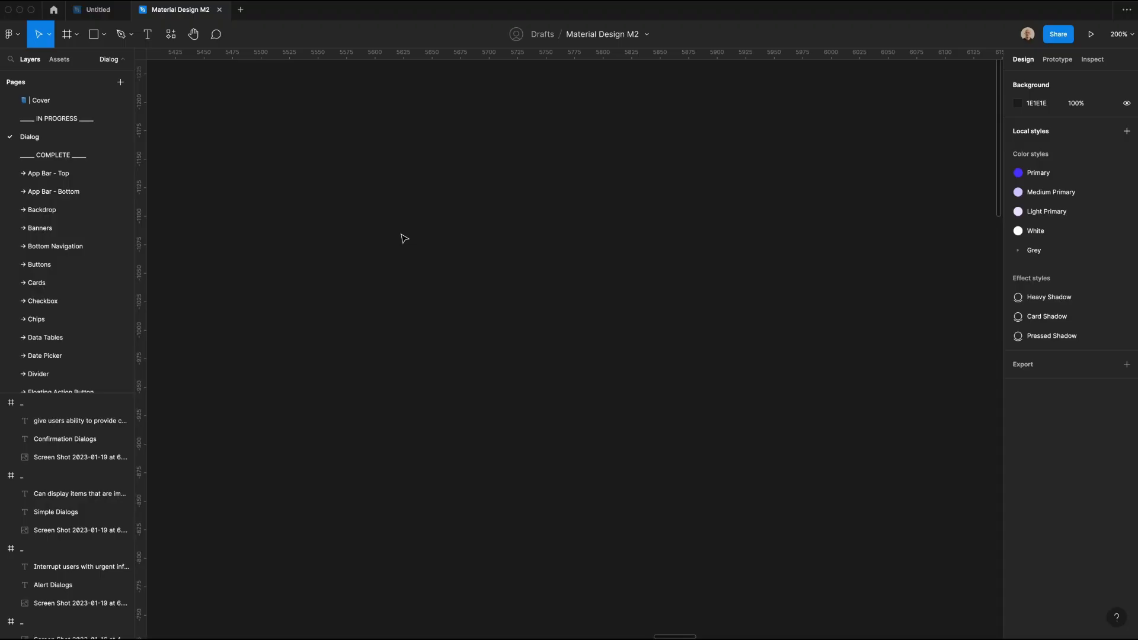
Step: Add a text layer reading "Dialogs" on the empty canvas and set its weight to Semibold
key("t")
left_click(402, 236)
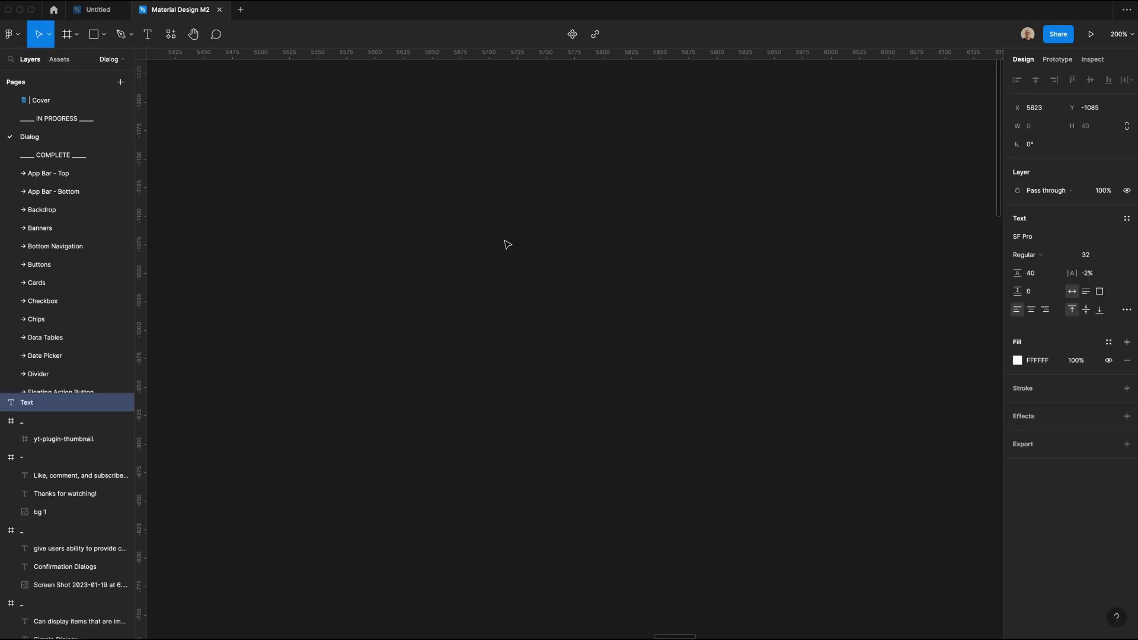
type("Dialogs")
key("Escape")
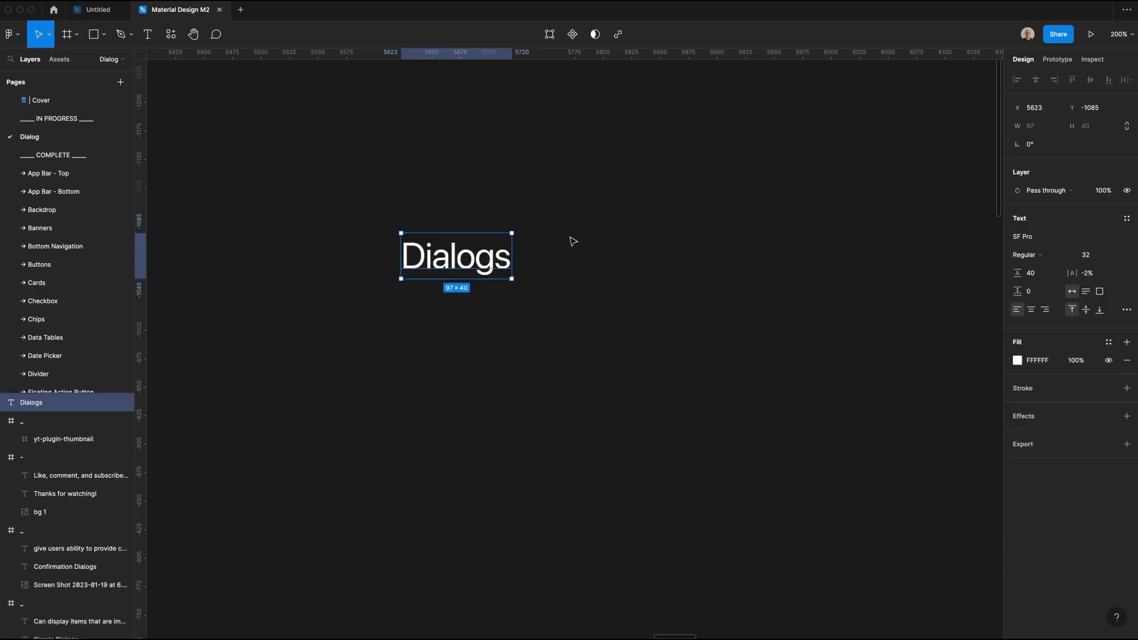
left_click(1051, 253)
left_click(1054, 281)
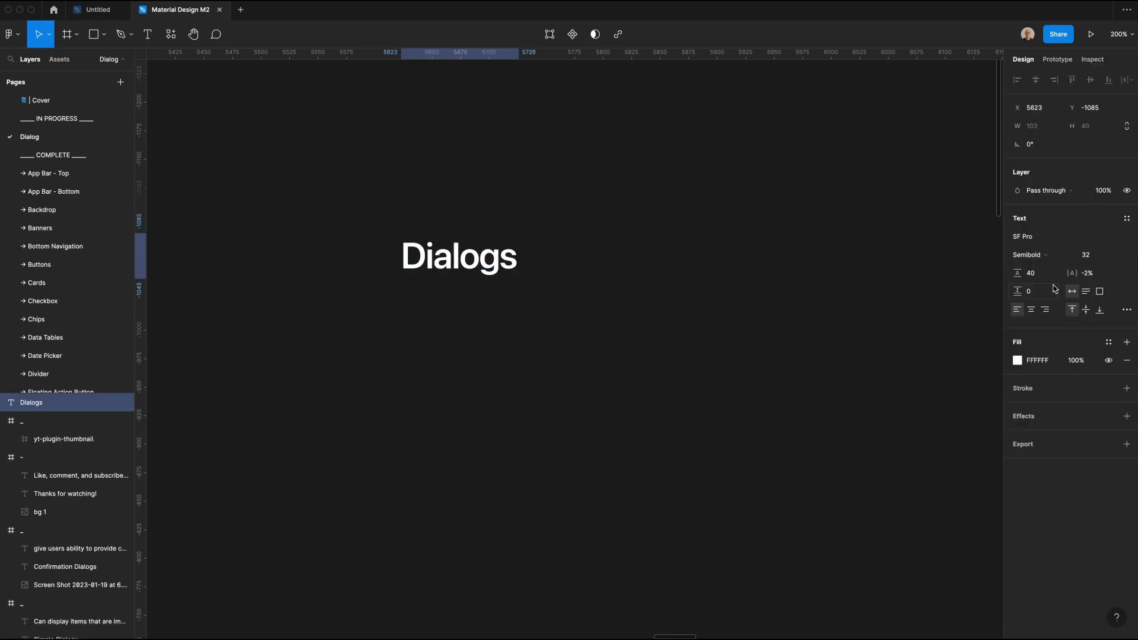
Step: Set the "Dialogs" text to size 18 with line height 24 and apply the Grey/900 color style
left_click(1091, 255)
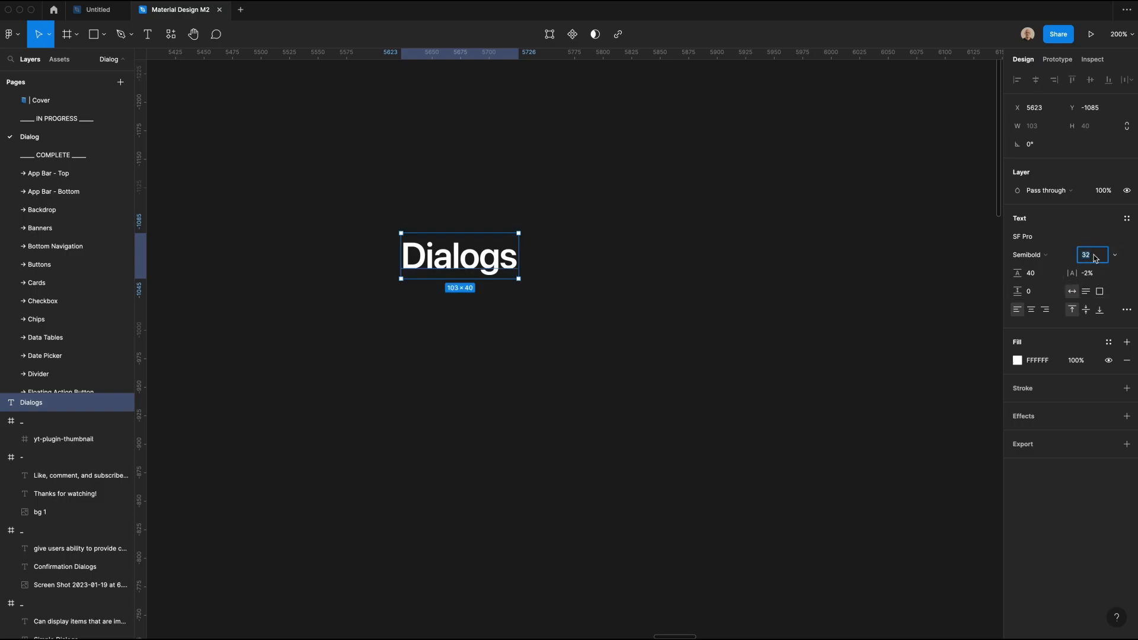
type("18")
key("Tab")
type("24")
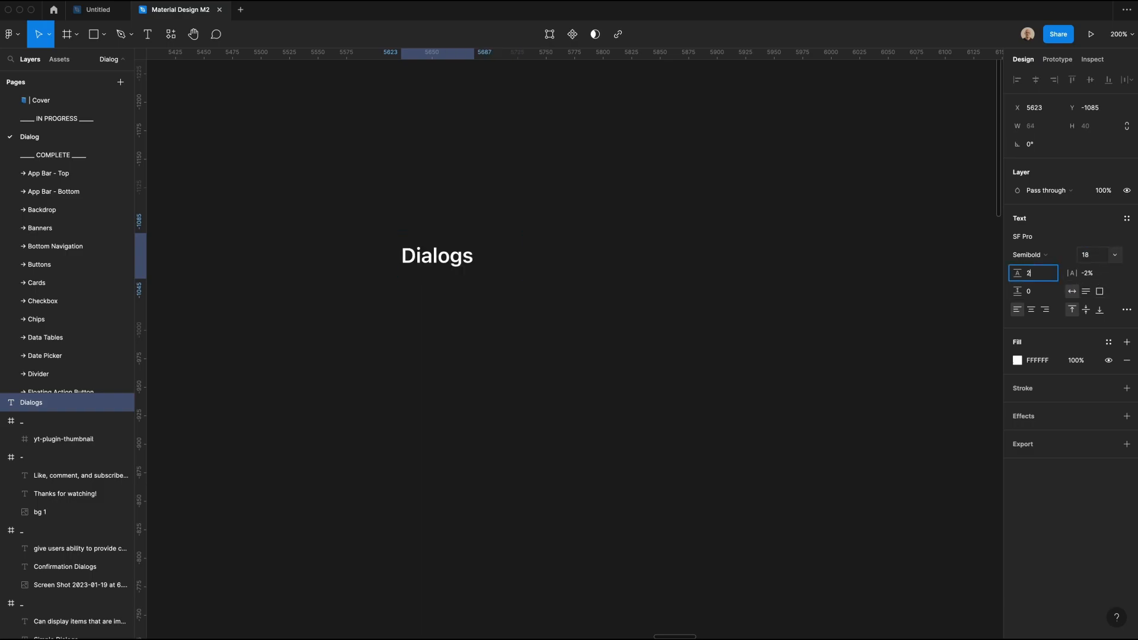
key("Return")
left_click(1108, 342)
left_click(1042, 505)
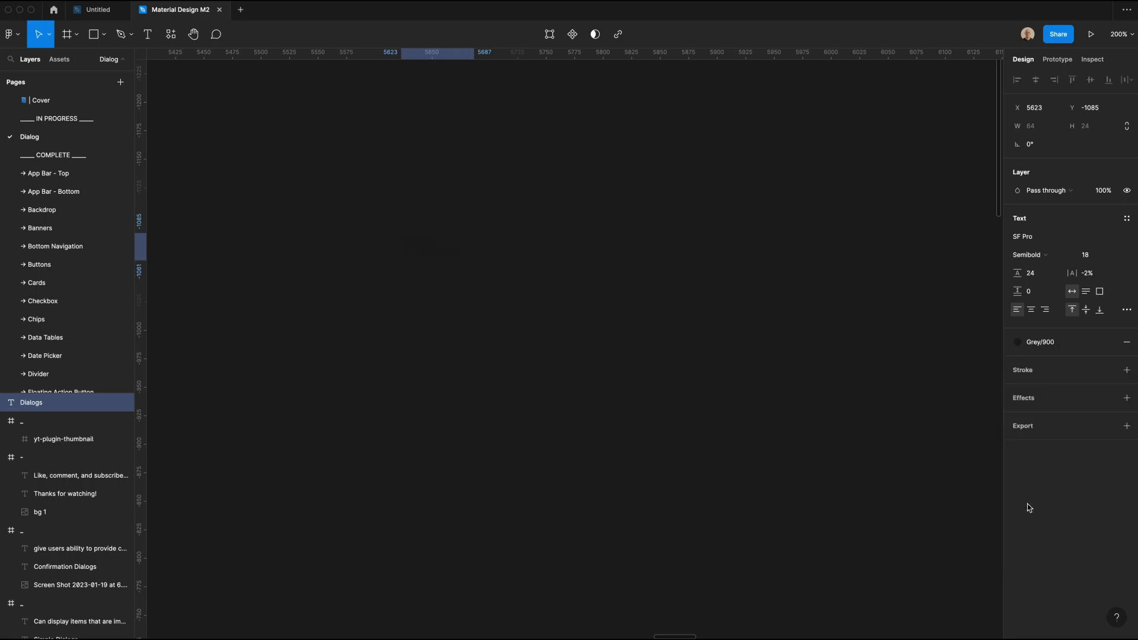
left_click(501, 326)
Step: Wrap the "Dialogs" text in an auto layout frame and fill the frame with the White color style
left_click(439, 262)
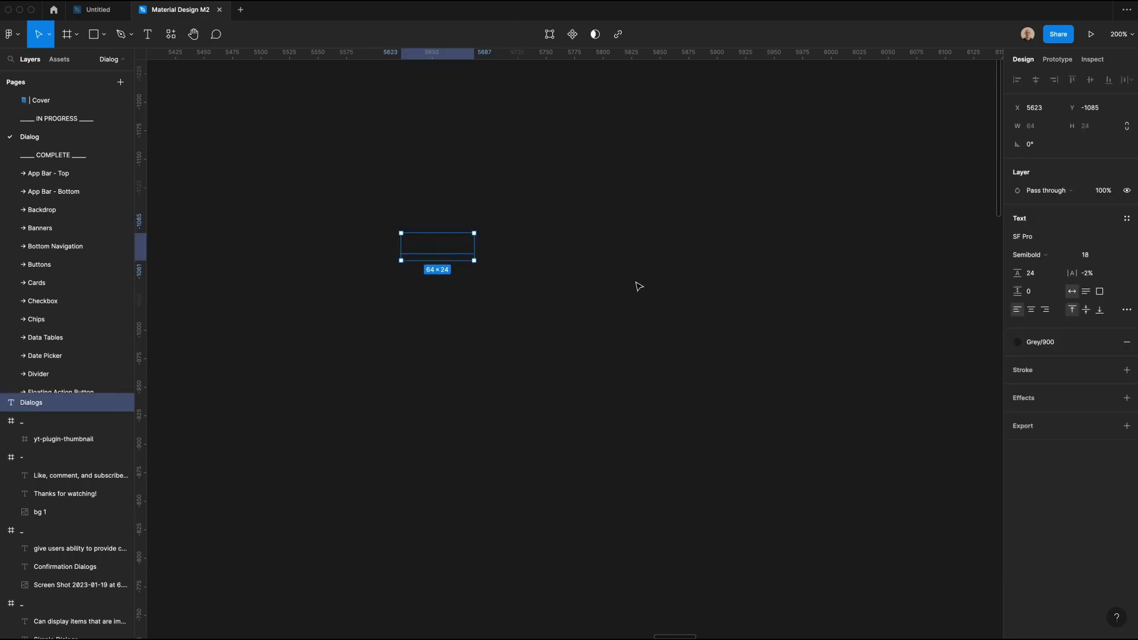
key("shift+a")
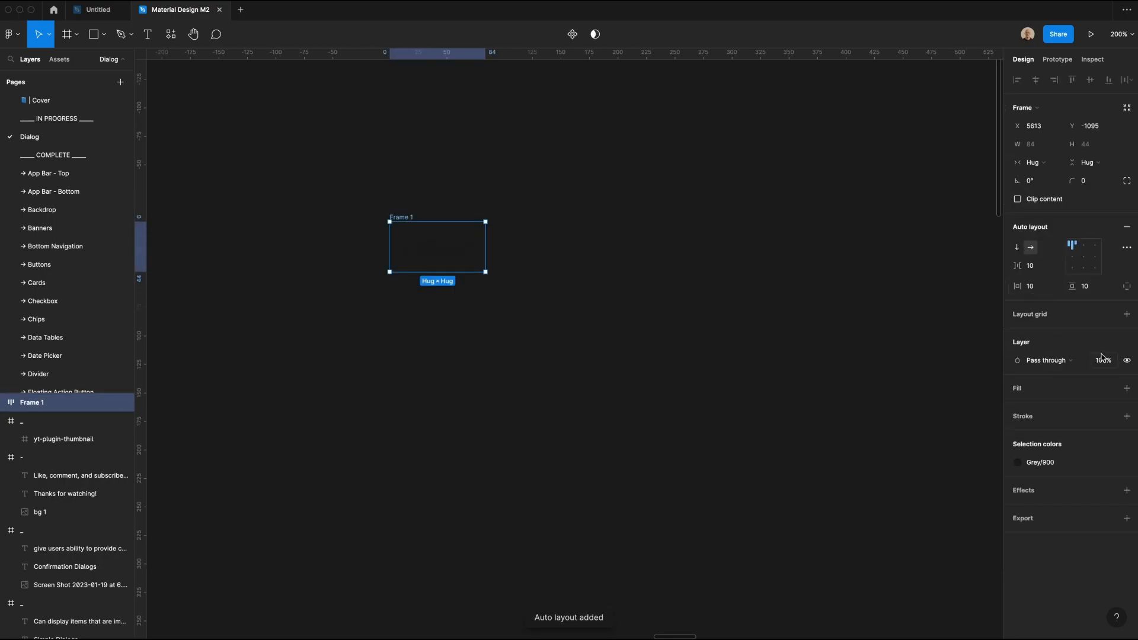
left_click(1108, 389)
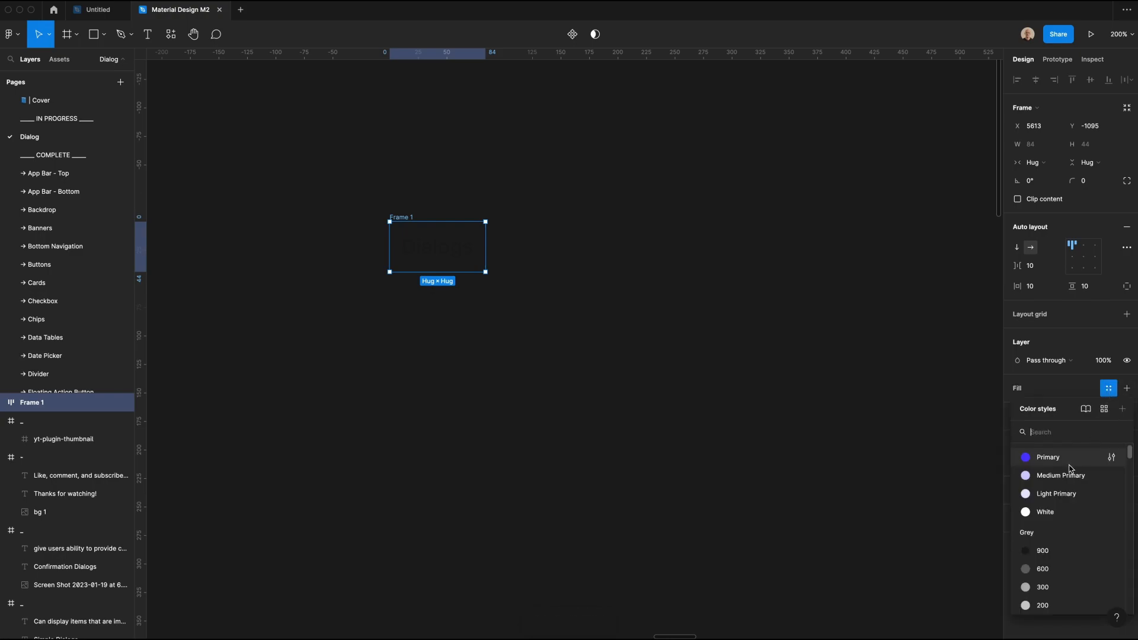
left_click(1045, 511)
left_click(886, 320)
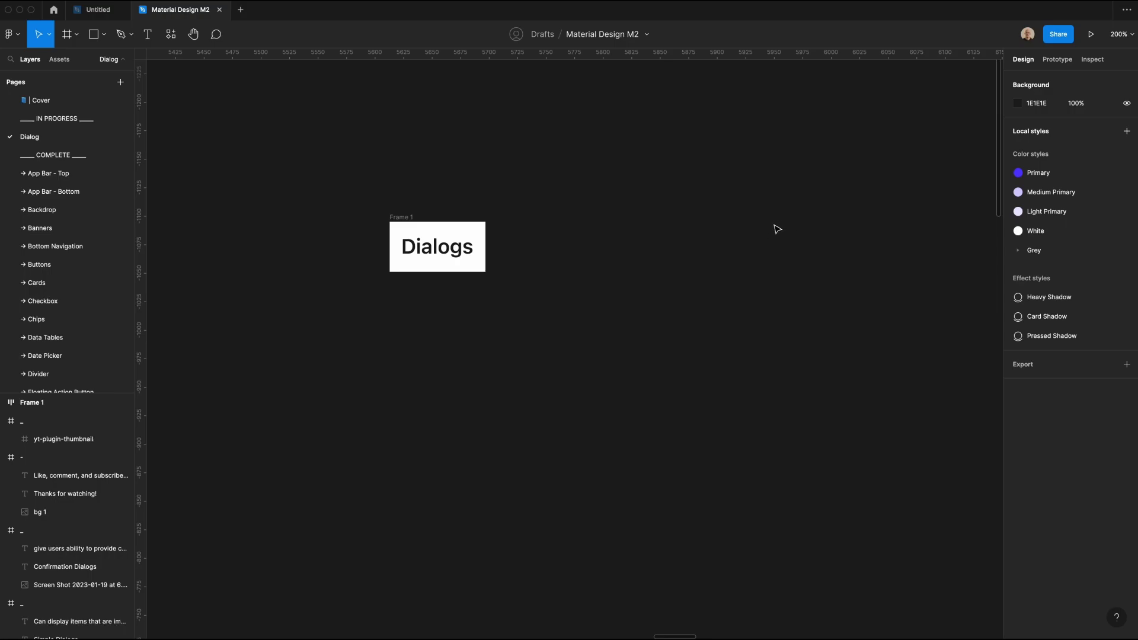
Step: Duplicate the heading inside the frame, stack both texts vertically, and change the copy to "Some supporting dialog text"
left_click(423, 233)
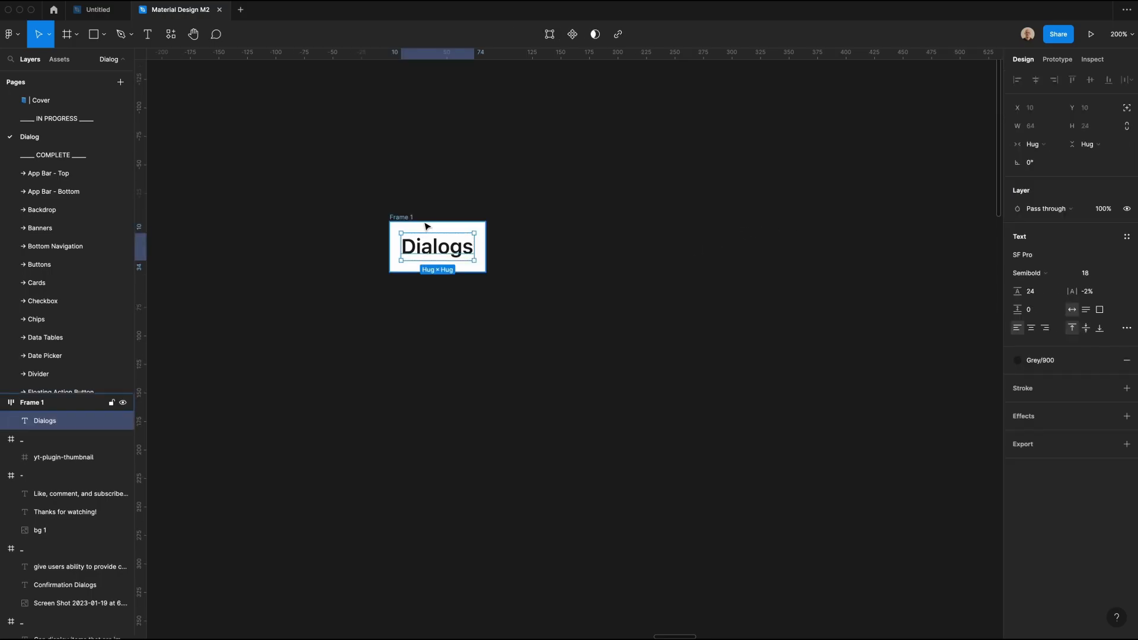
key("ctrl+d")
key("Escape")
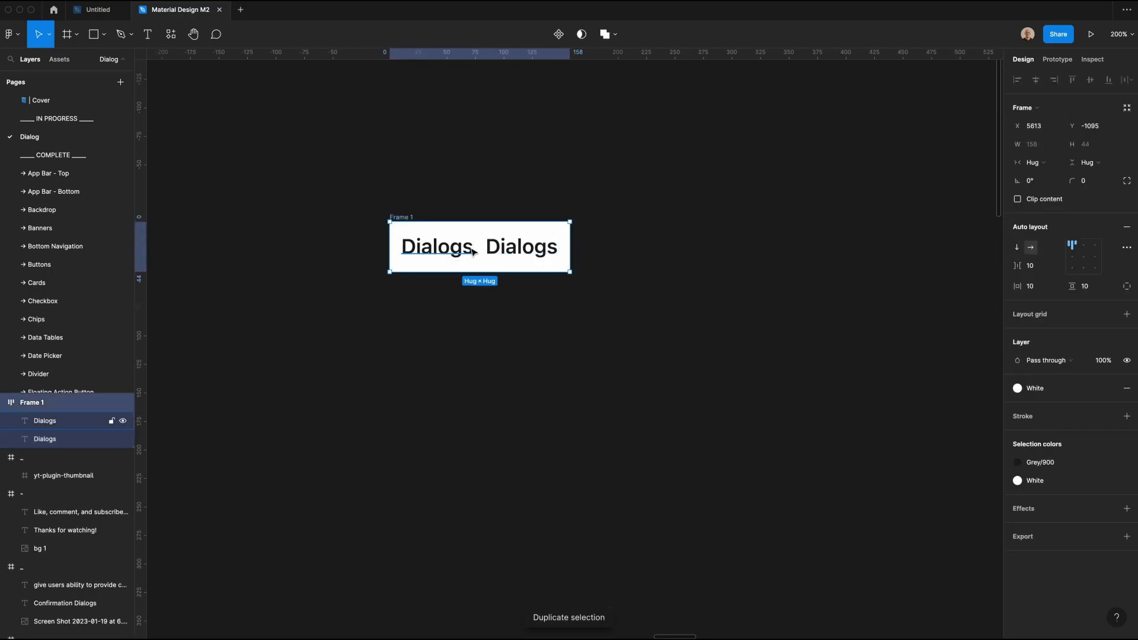
left_click(1020, 247)
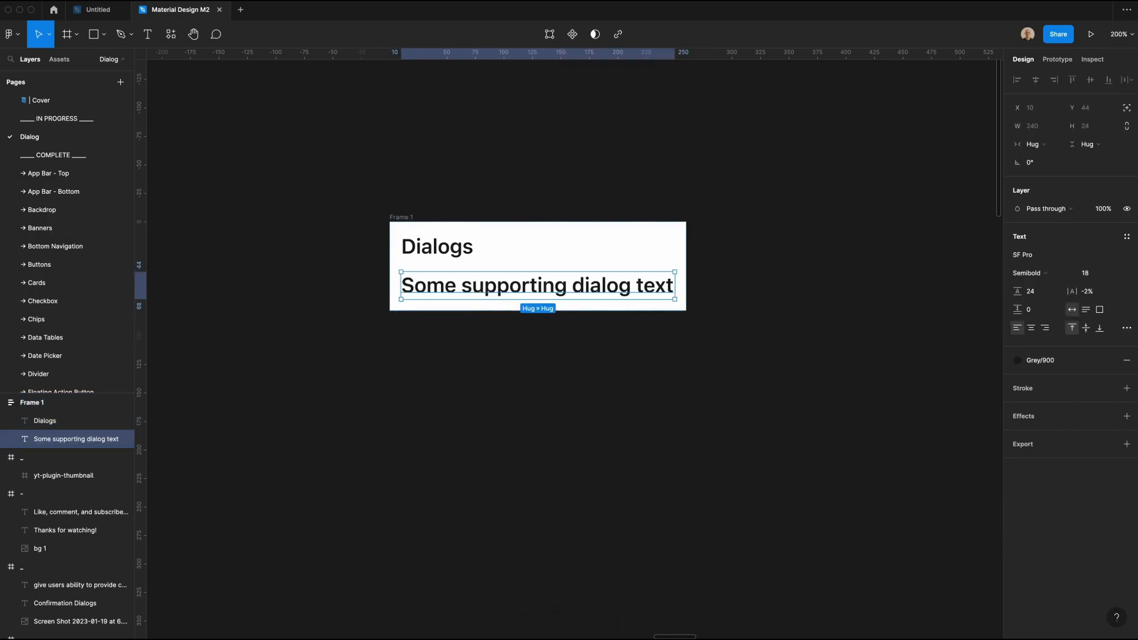
Step: Style the supporting text as Regular, size 14, line height 20, with the Grey/600 color style
left_click(1089, 272)
type("14")
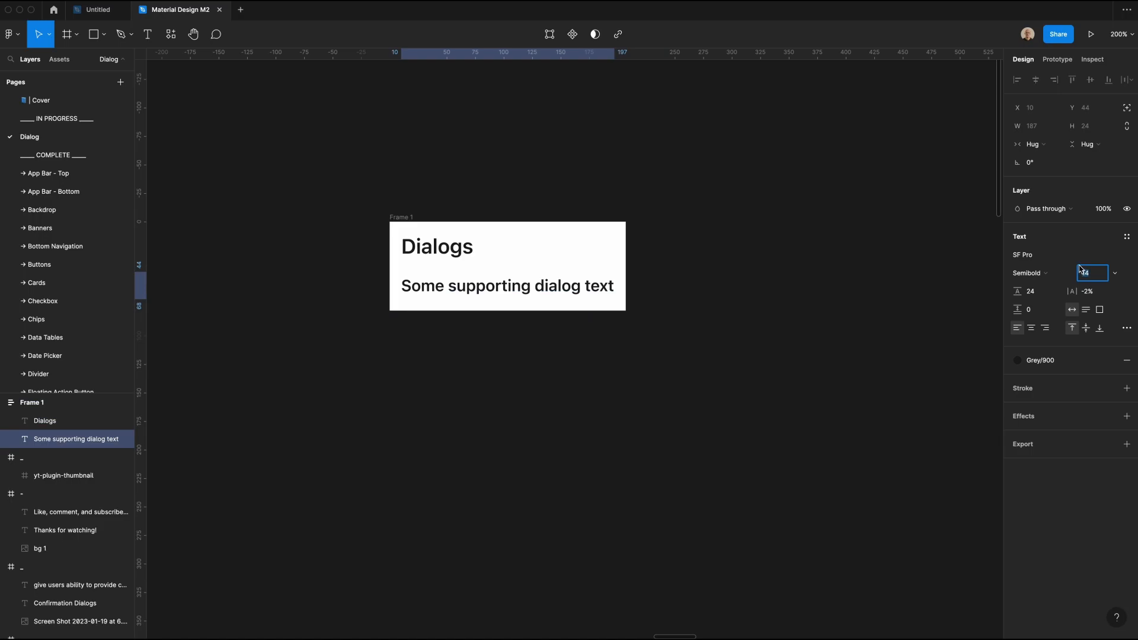
left_click(1034, 294)
type("20")
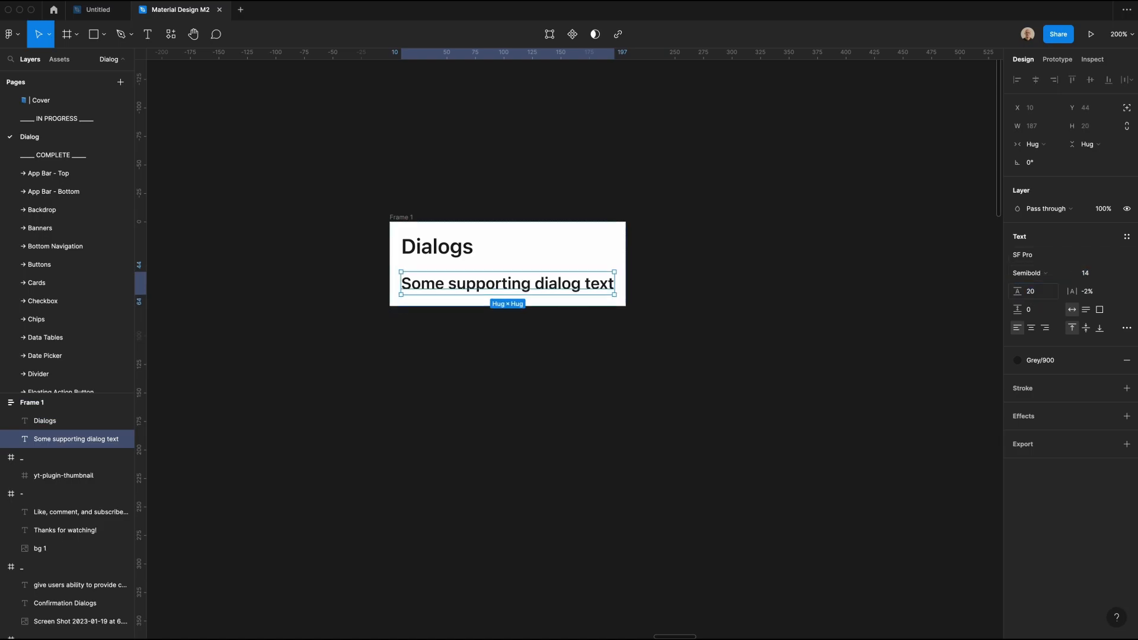
left_click(1026, 274)
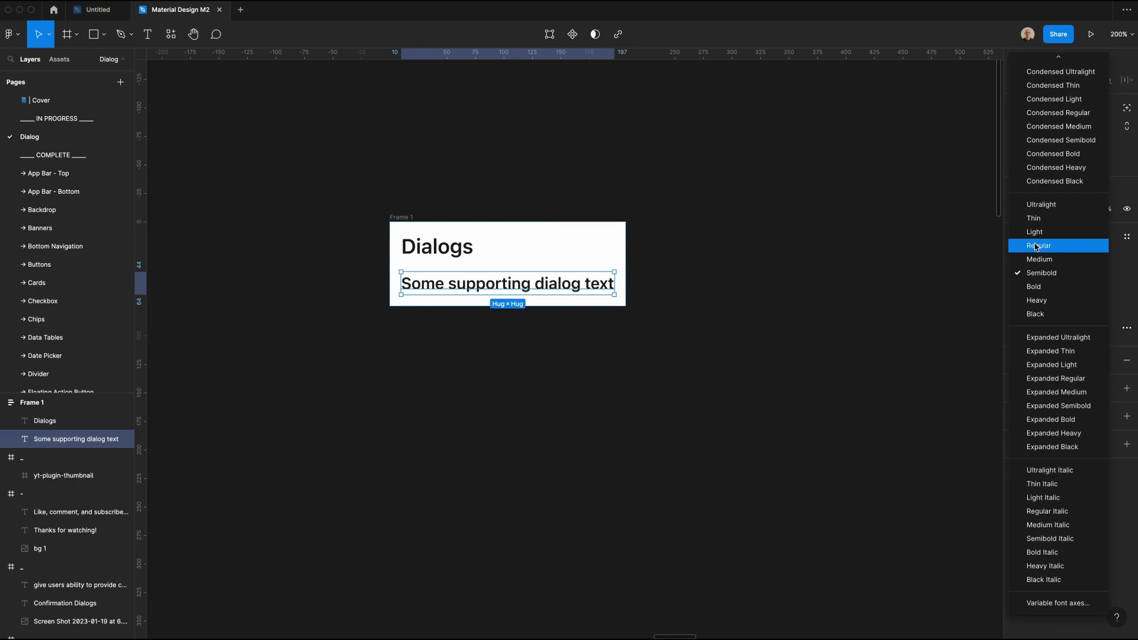
left_click(1038, 245)
left_click(1060, 367)
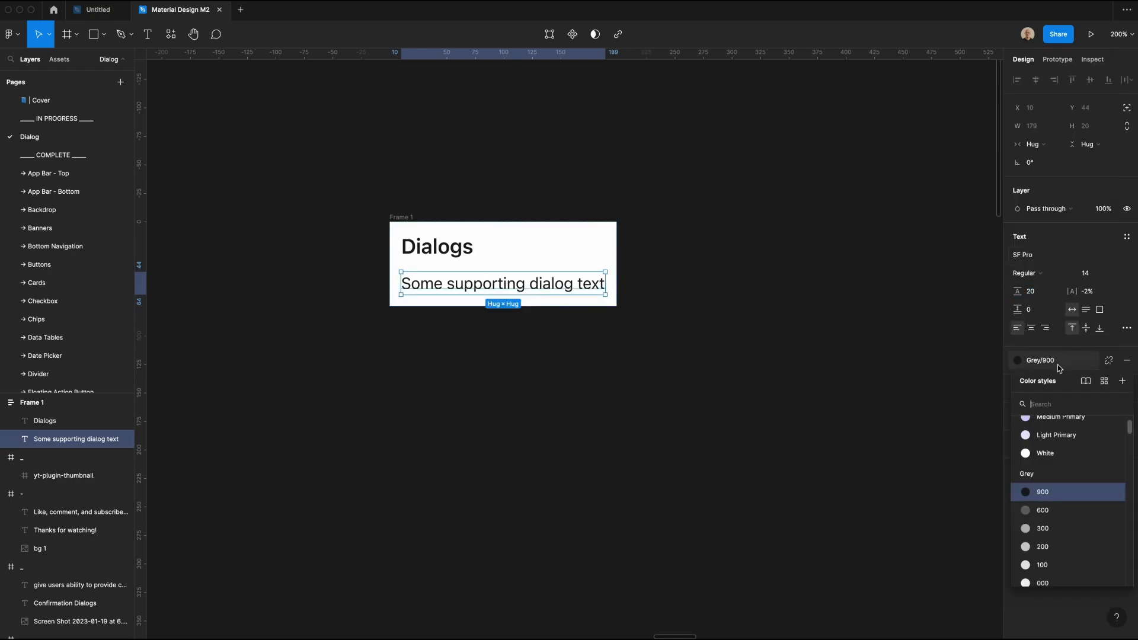
left_click(1042, 510)
left_click(500, 317)
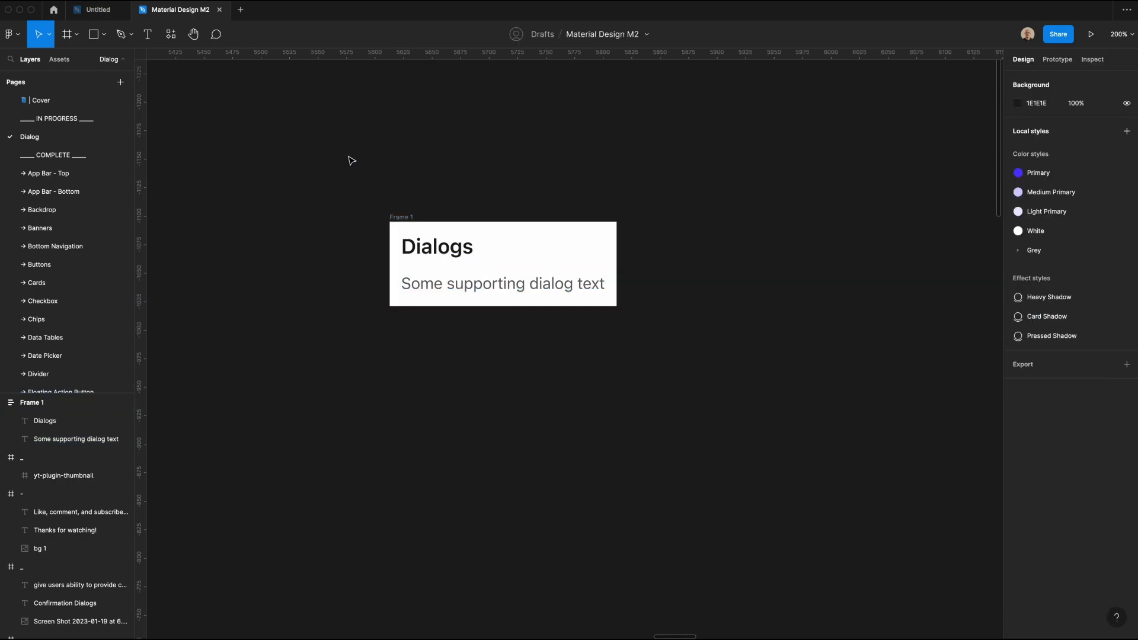
Step: Insert a Button component instance below the supporting text and set its type to Tertiary
left_click(61, 61)
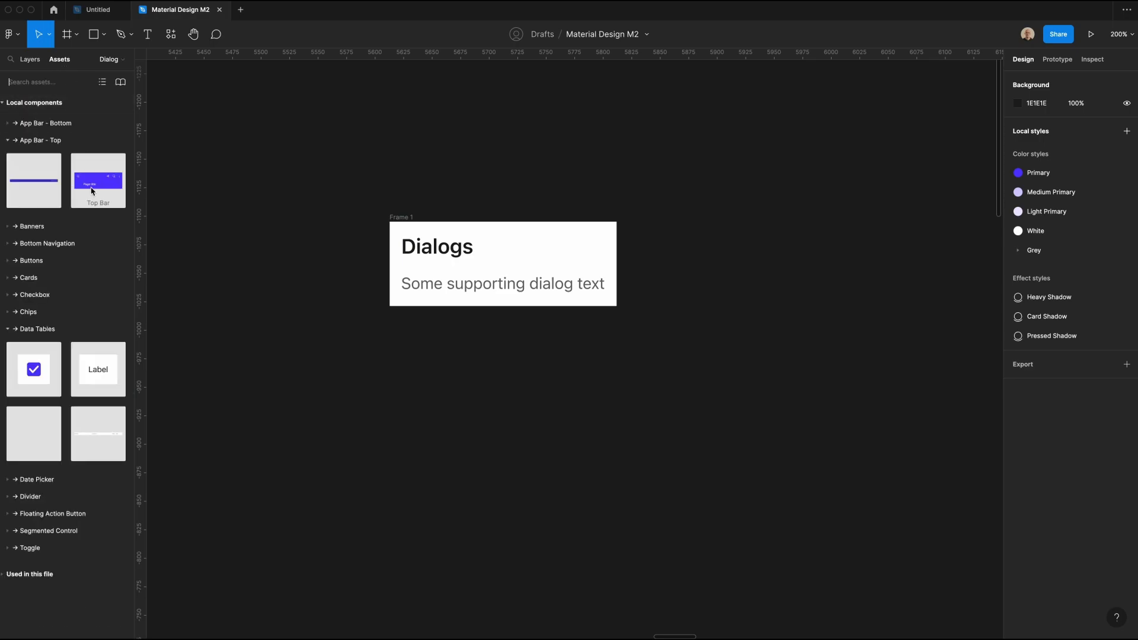
left_click(8, 141)
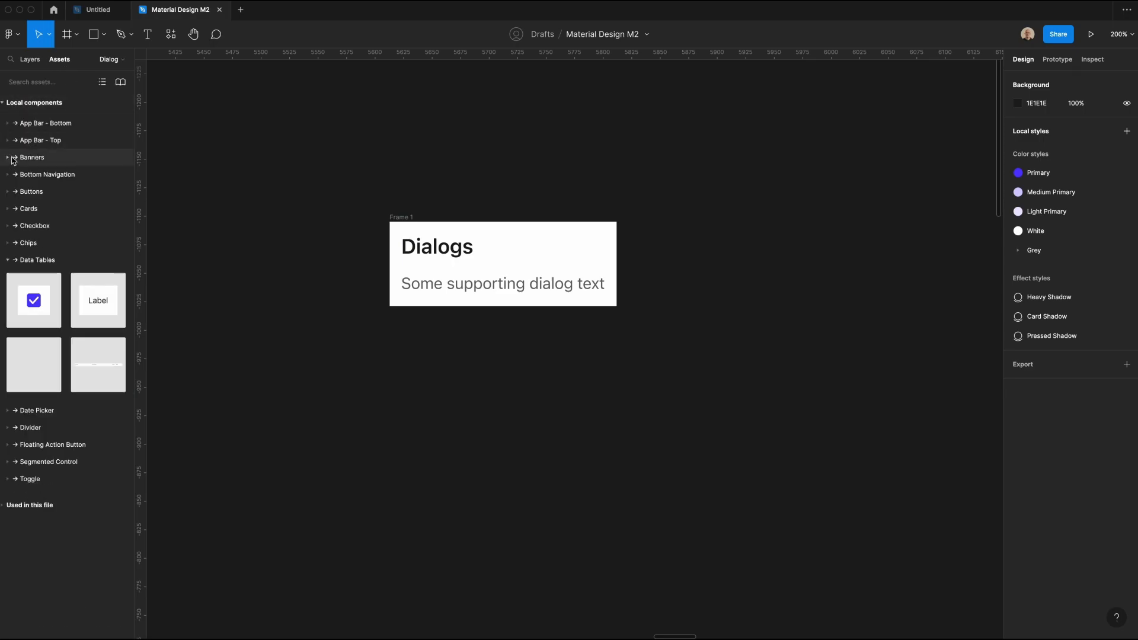
left_click(8, 192)
left_click_drag(33, 232, 488, 300)
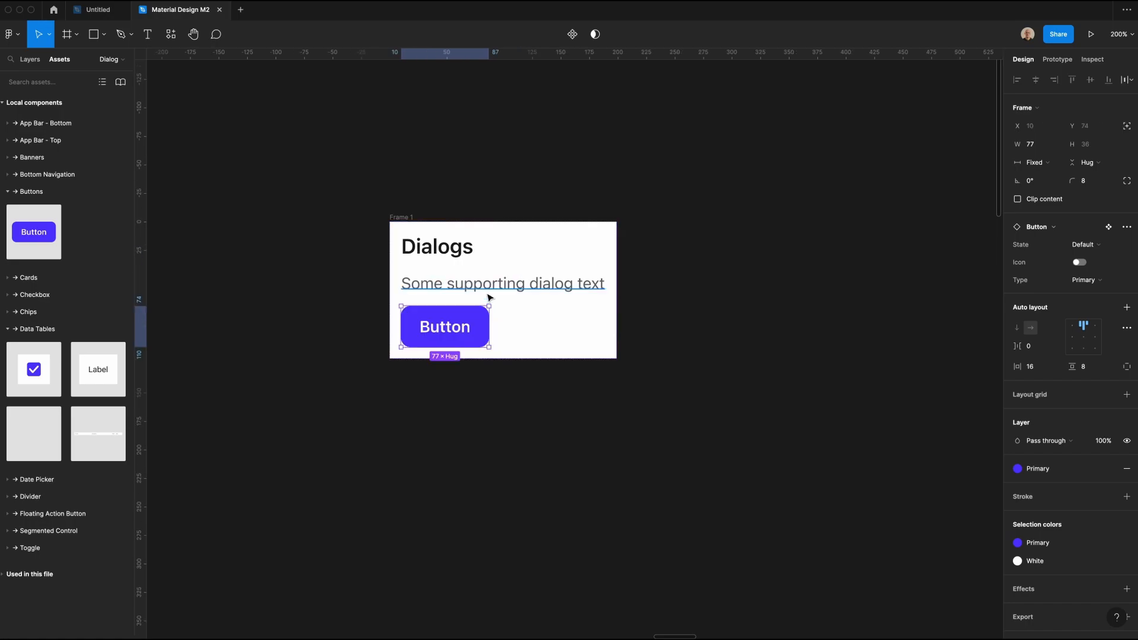
left_click(1085, 280)
left_click(1088, 308)
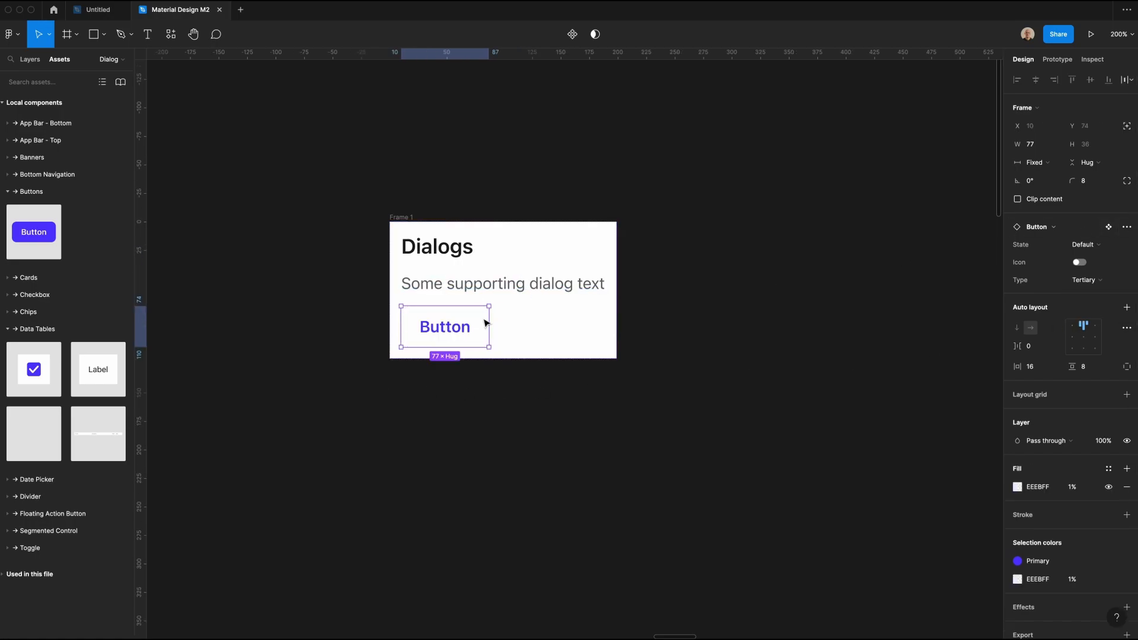
left_click(348, 272)
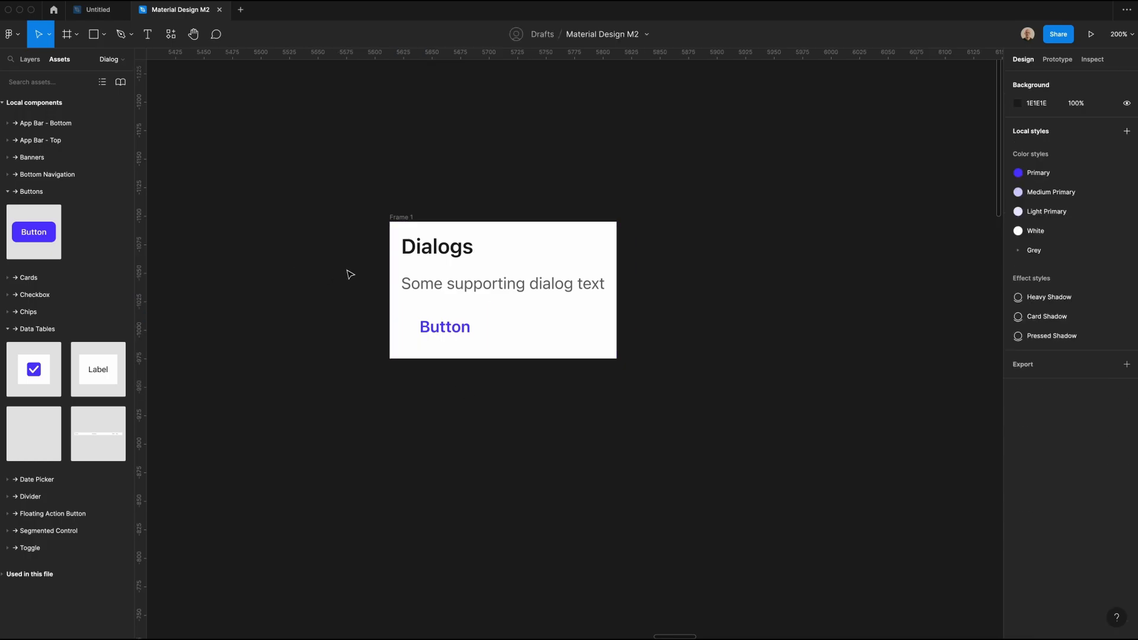
Step: Duplicate the tertiary button and group both buttons in a horizontal auto layout with 8 spacing between them
left_click(415, 326)
key("super+d")
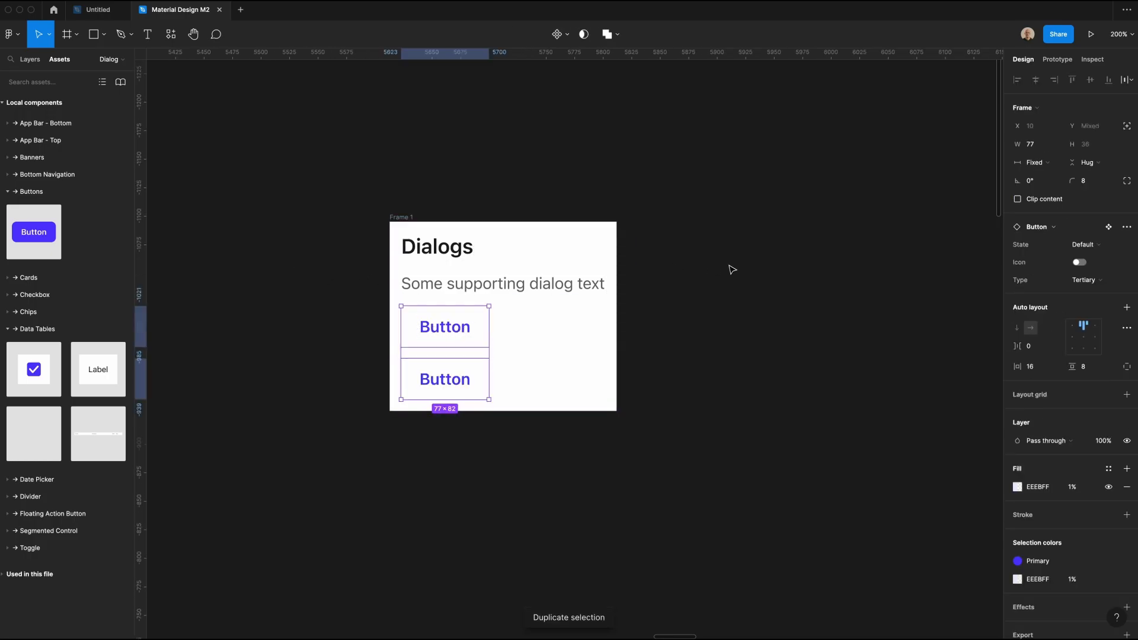
key("shift+a")
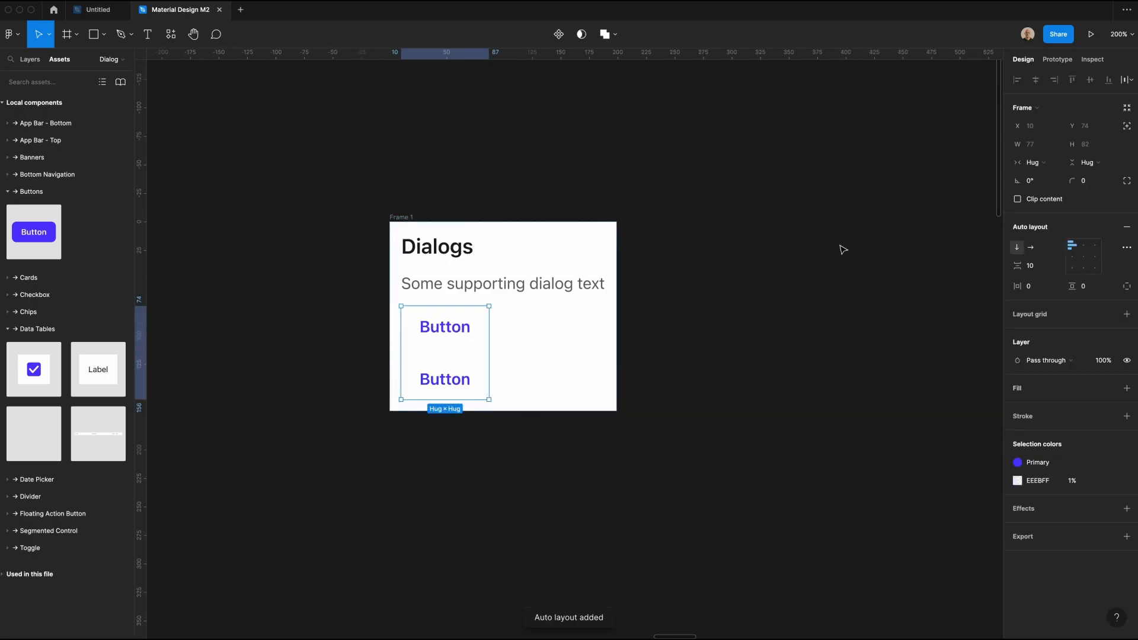
left_click(1034, 248)
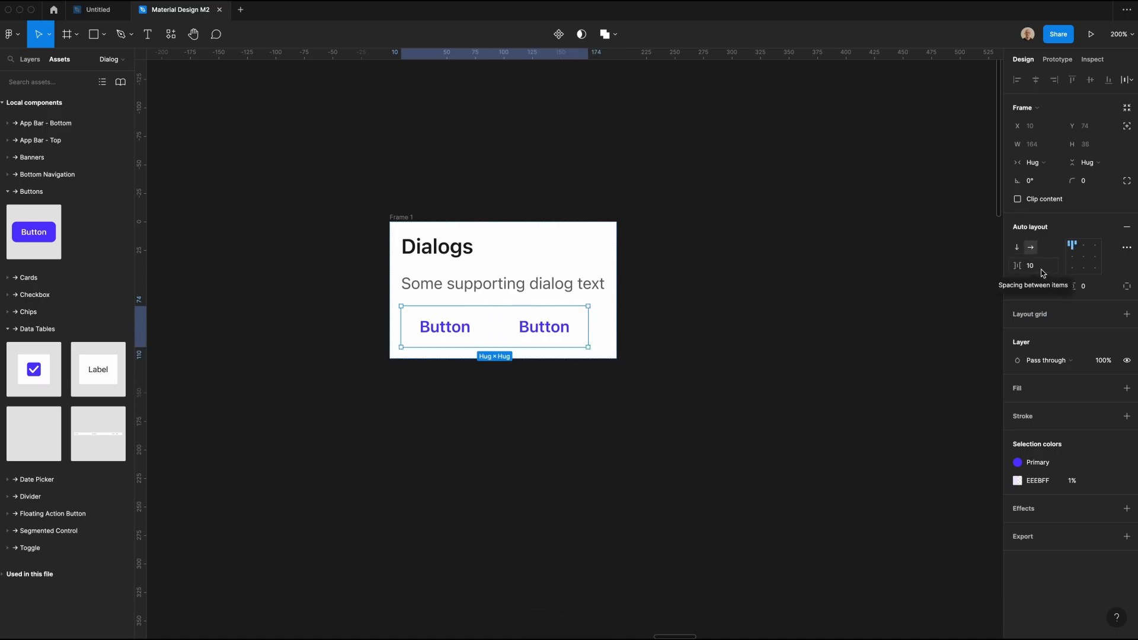
left_click(1043, 272)
type("8")
key("Return")
Step: Set the dialog frame to a fixed width of 240
left_click(613, 235)
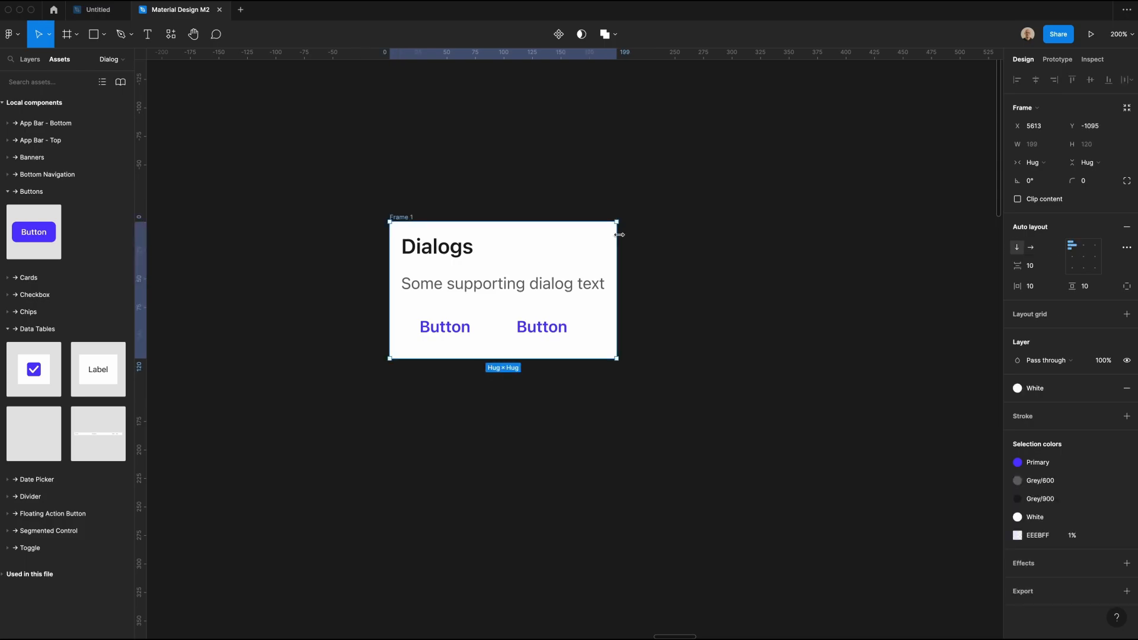
left_click_drag(622, 235, 655, 243)
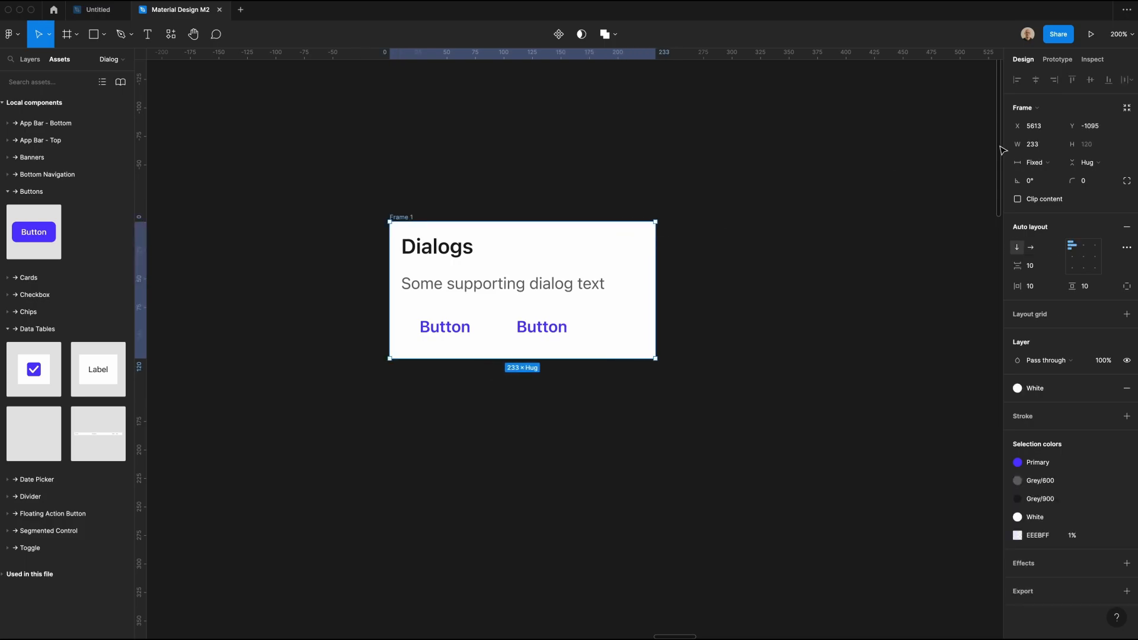
left_click(1032, 146)
type("240")
Step: Set the horizontal resizing of the heading and supporting text to Fill
left_click(444, 248)
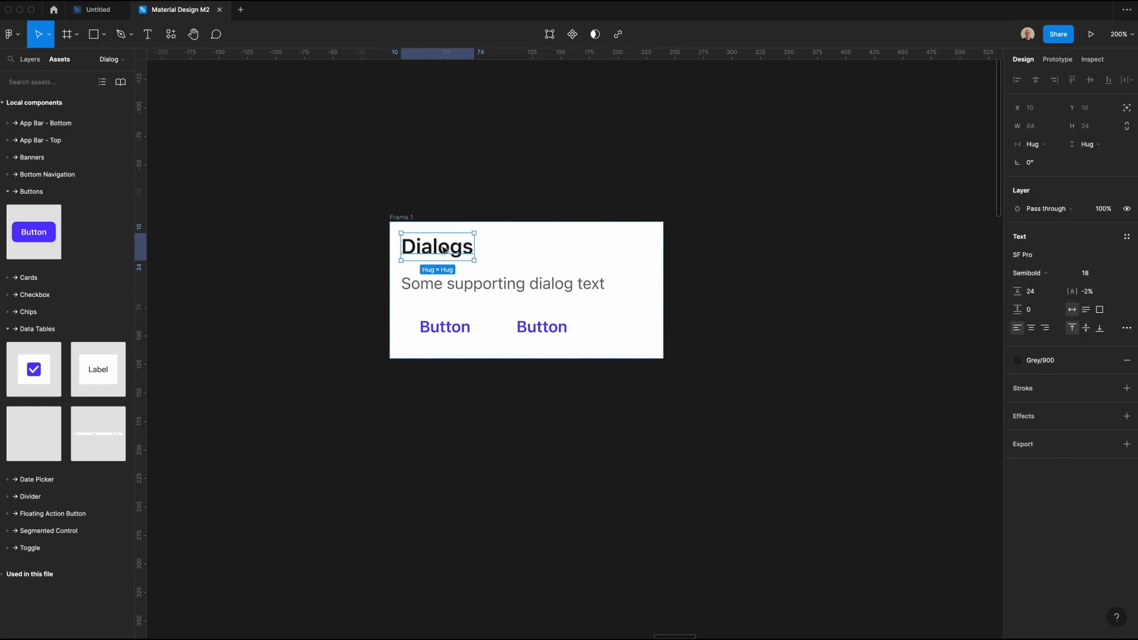
left_click(490, 285, "shift")
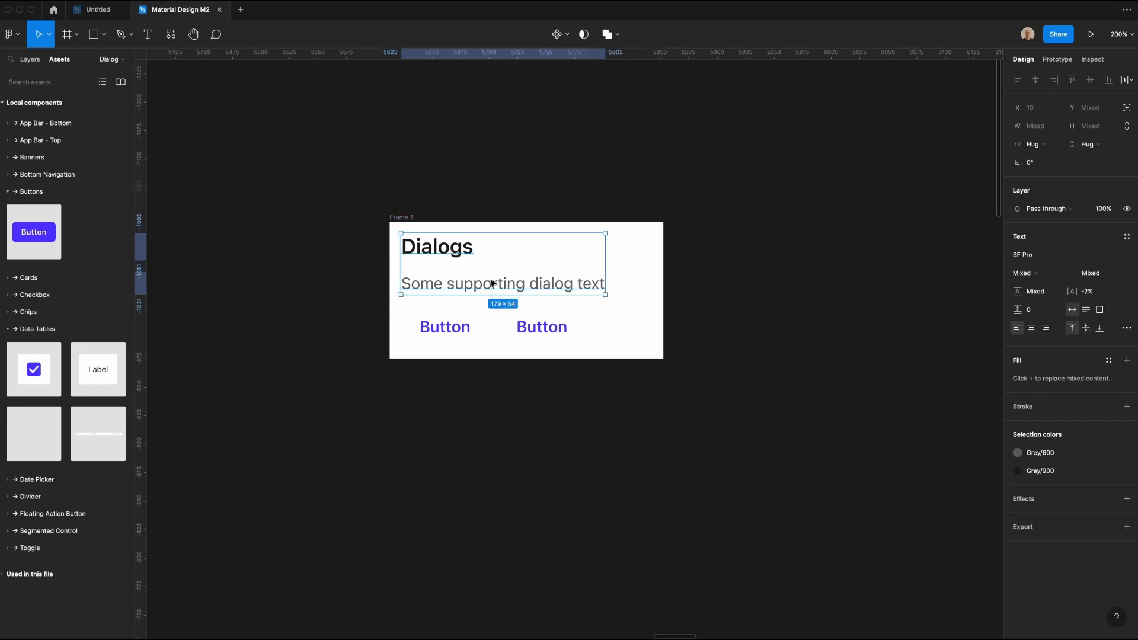
left_click(1033, 144)
left_click(1041, 158)
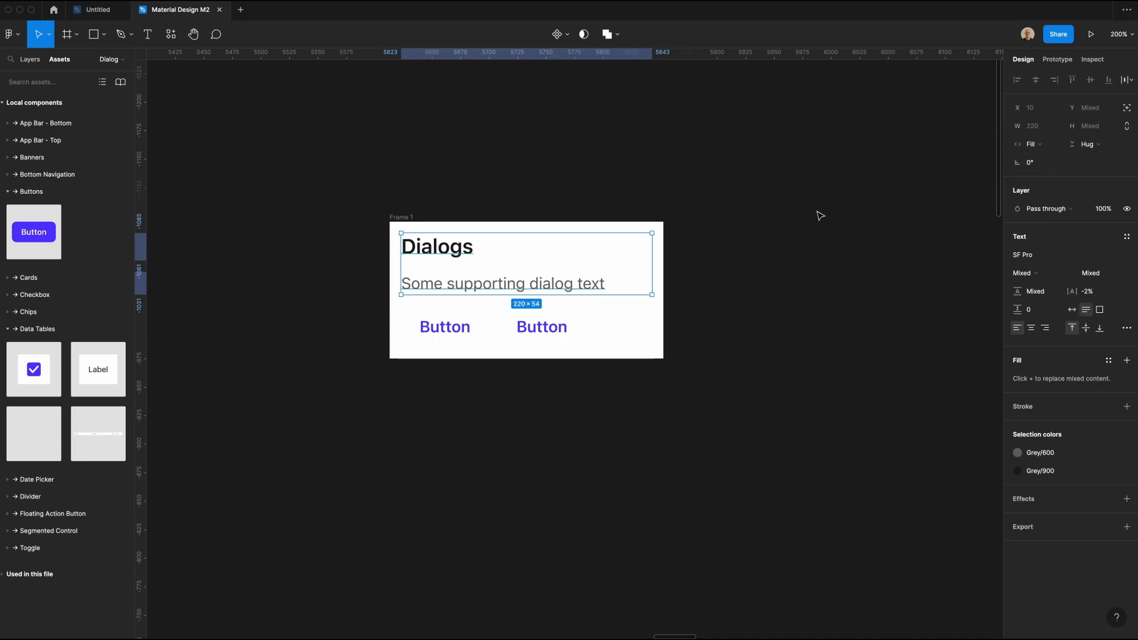
left_click(693, 266)
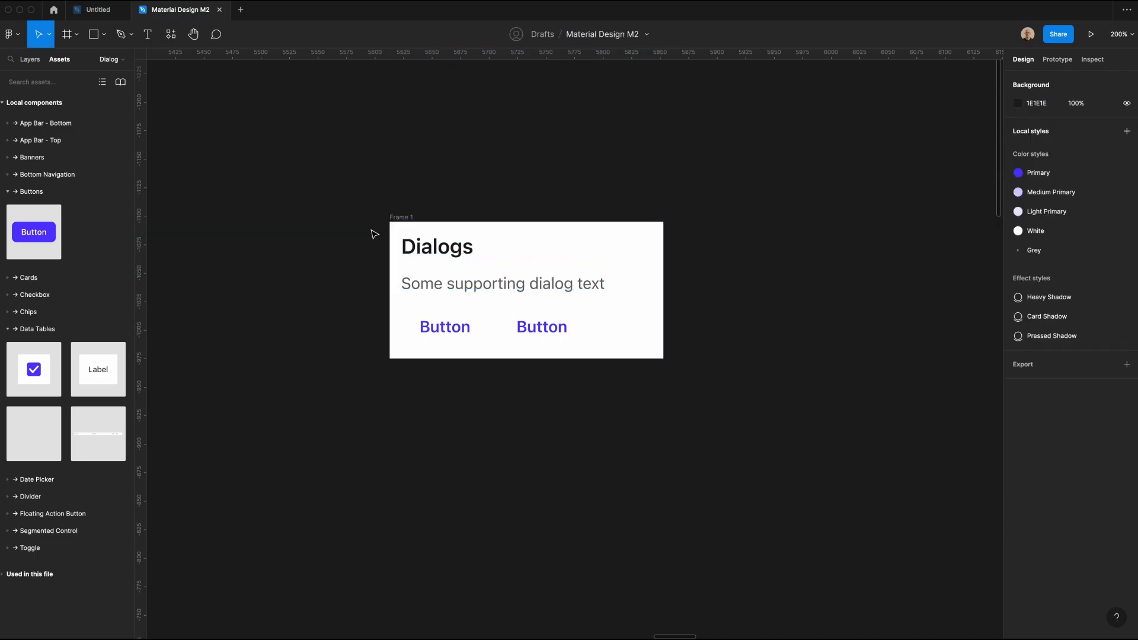
Step: Set the dialog frame's padding to 24 horizontal and 20 vertical, and align its contents to the top right
left_click(402, 217)
left_click(1041, 288)
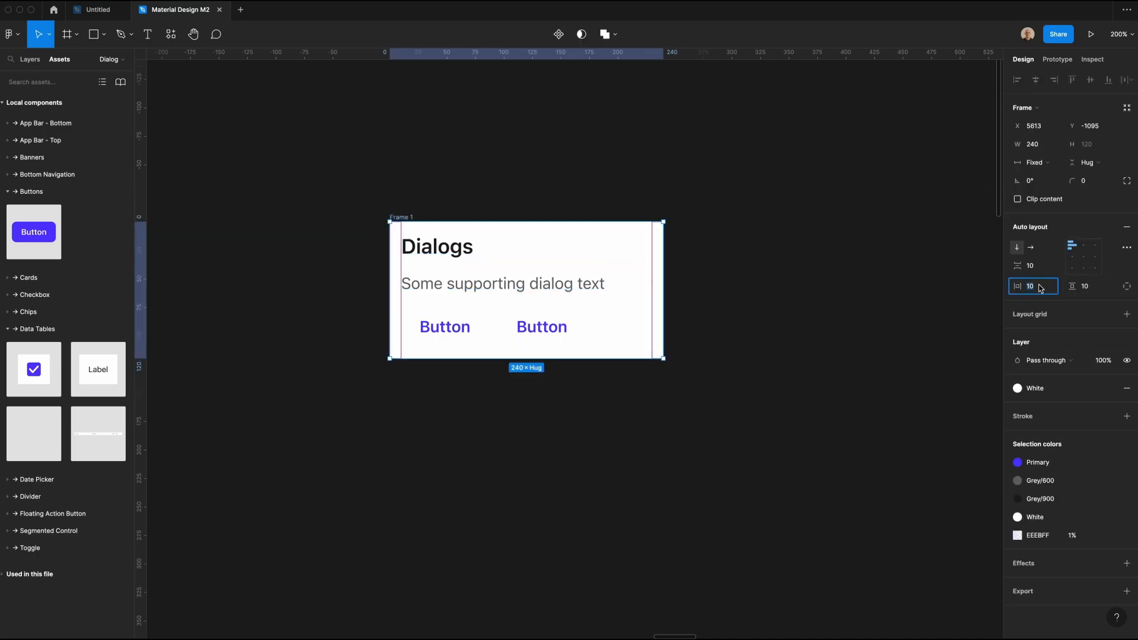
type("24")
key("Tab")
type("20")
key("Return")
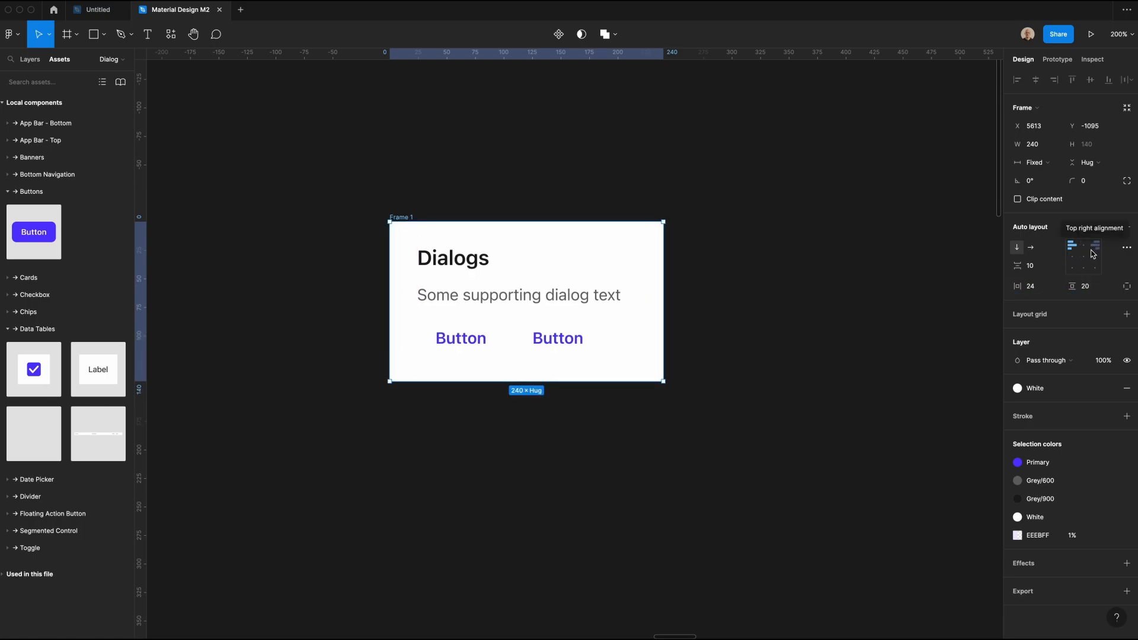
left_click(1095, 267)
left_click(741, 334)
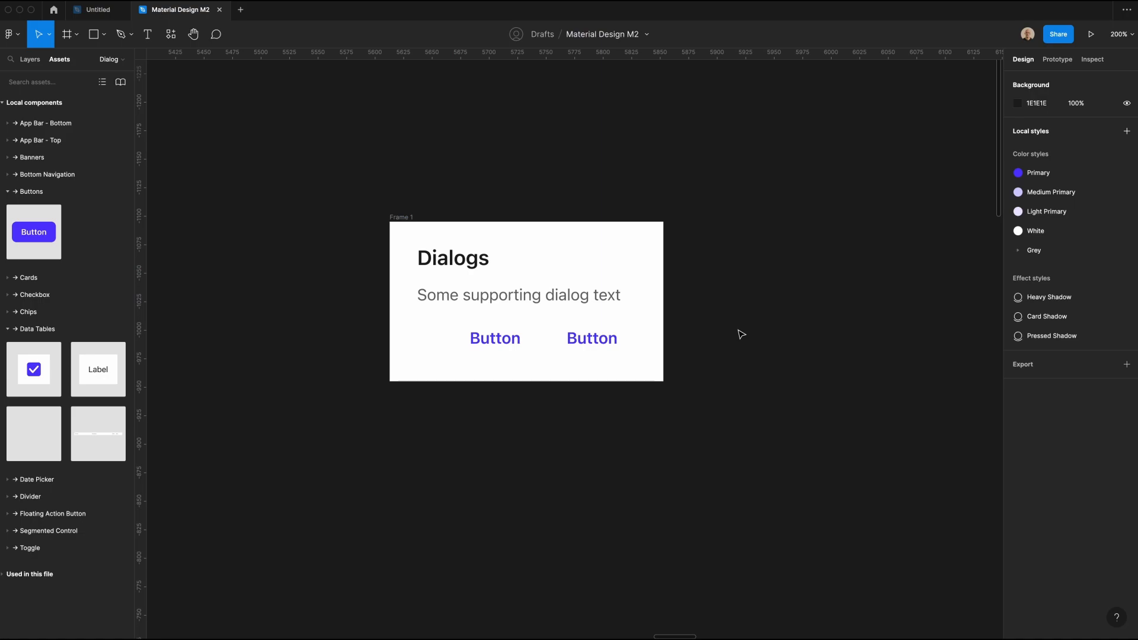
Step: Relabel the two dialog buttons as "Button 1" and "Button 2"
double_click(504, 335)
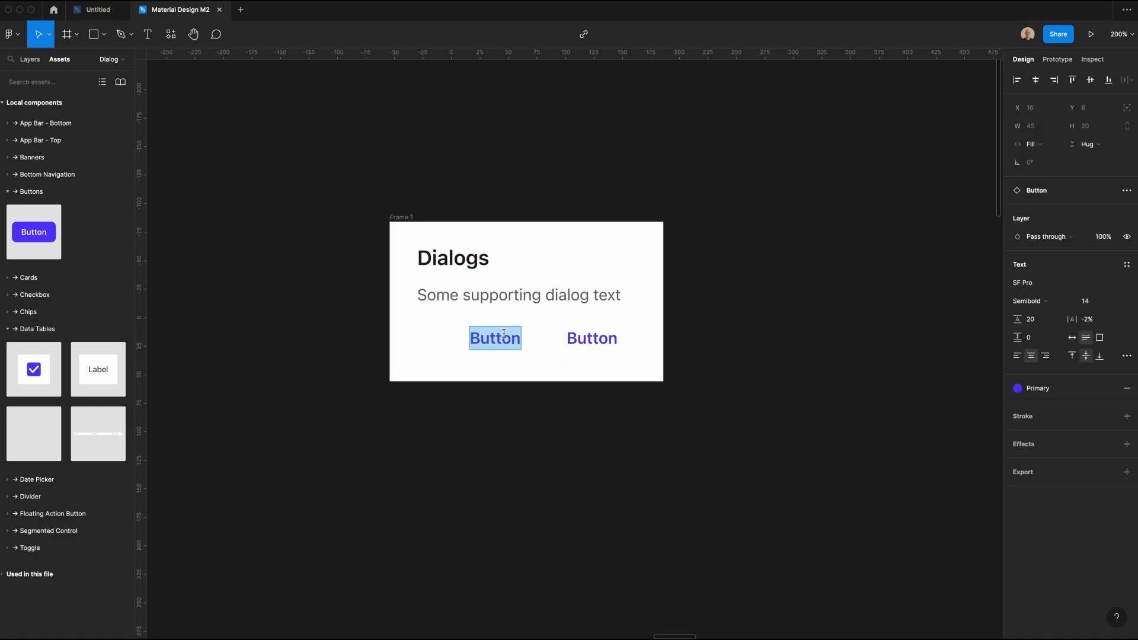
type("Button 1")
key("super+a")
double_click(592, 339)
key("BackSpace")
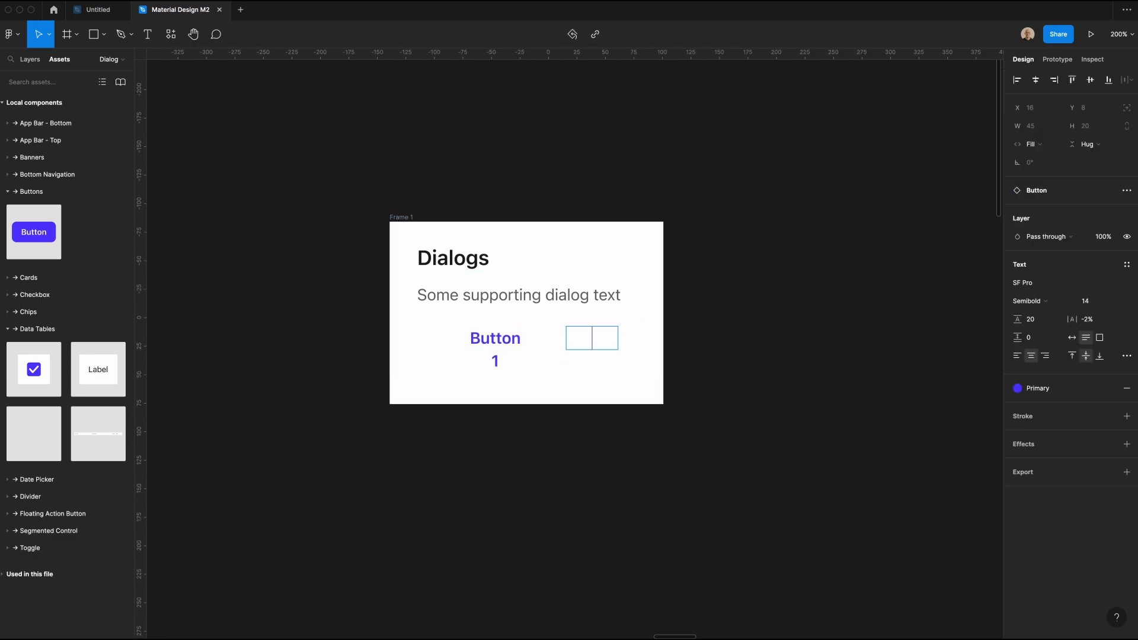
type("Button 2")
key("Escape")
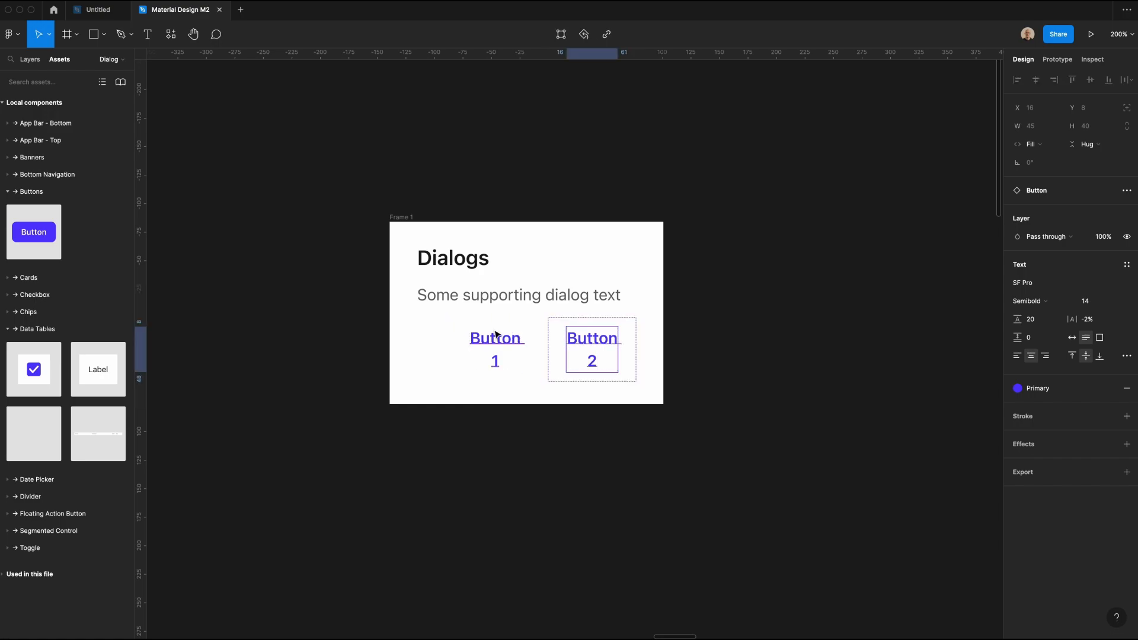
Step: Set the horizontal resizing of both button labels to Hug
left_click(1035, 144)
left_click(1044, 130)
left_click(652, 341)
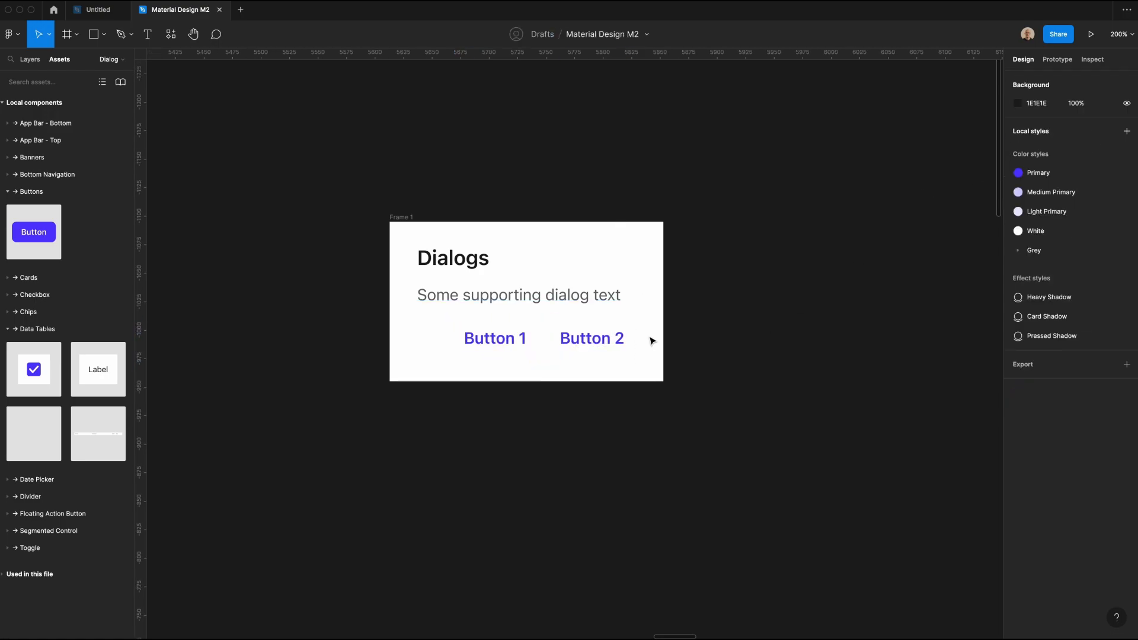
Step: Set the dialog frame's corner radius to 4
left_click(402, 217)
left_click(1091, 183)
type("3")
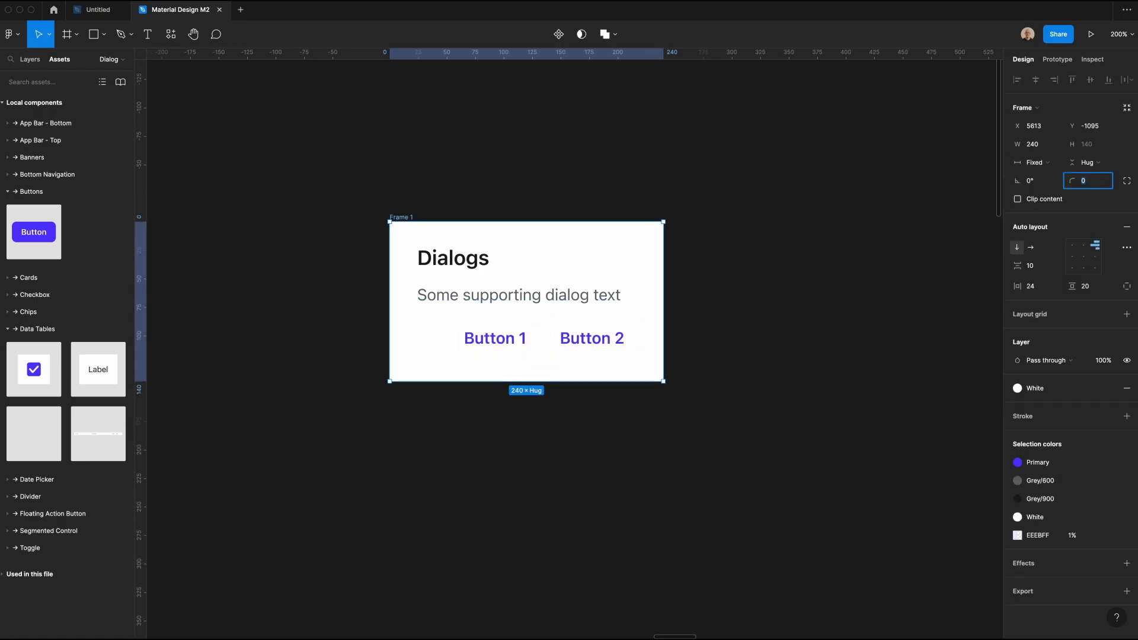
key("Return")
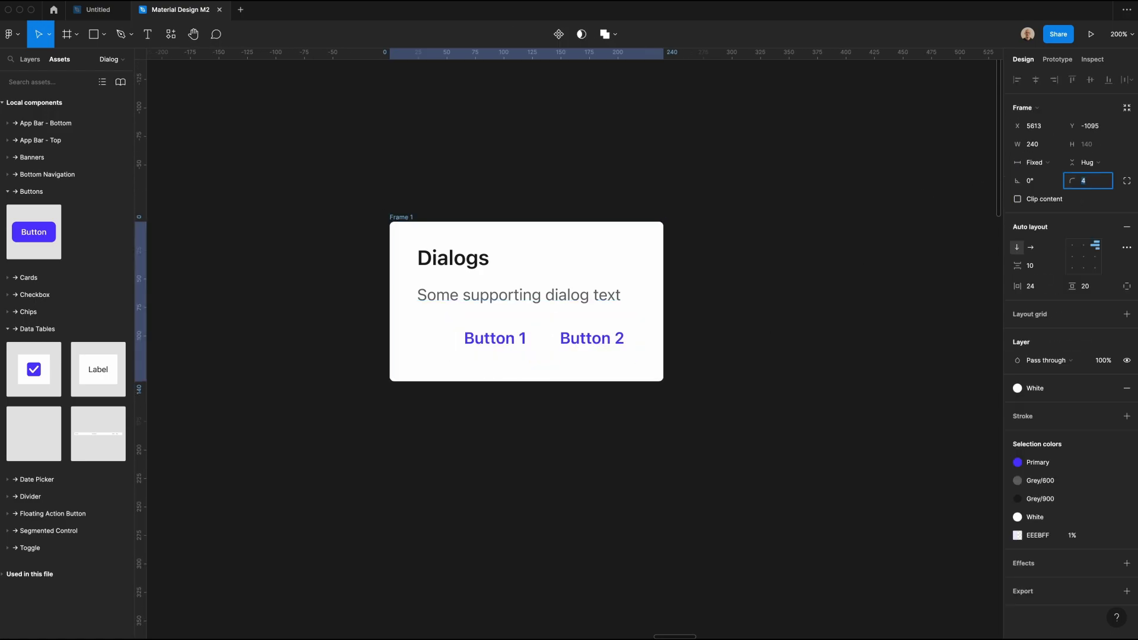
key("Return")
Step: Rename the frame Alert, with the heading "Discard draft?" and the supporting text "You will not be able to recover deleted drafts"
left_click(508, 173)
left_click(408, 213)
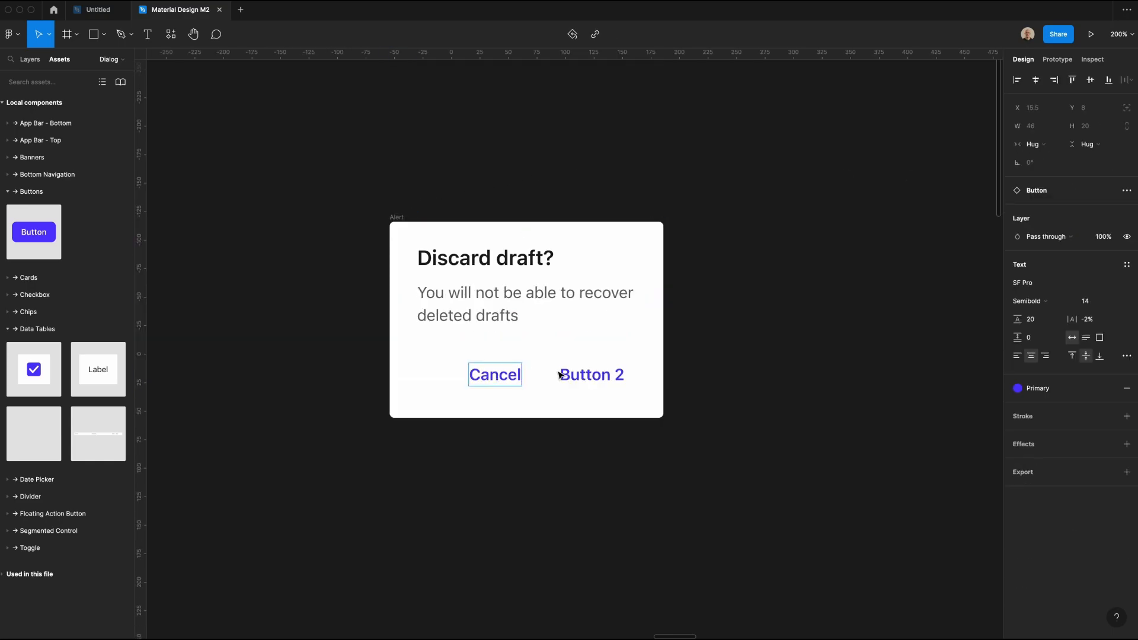
left_click(567, 378)
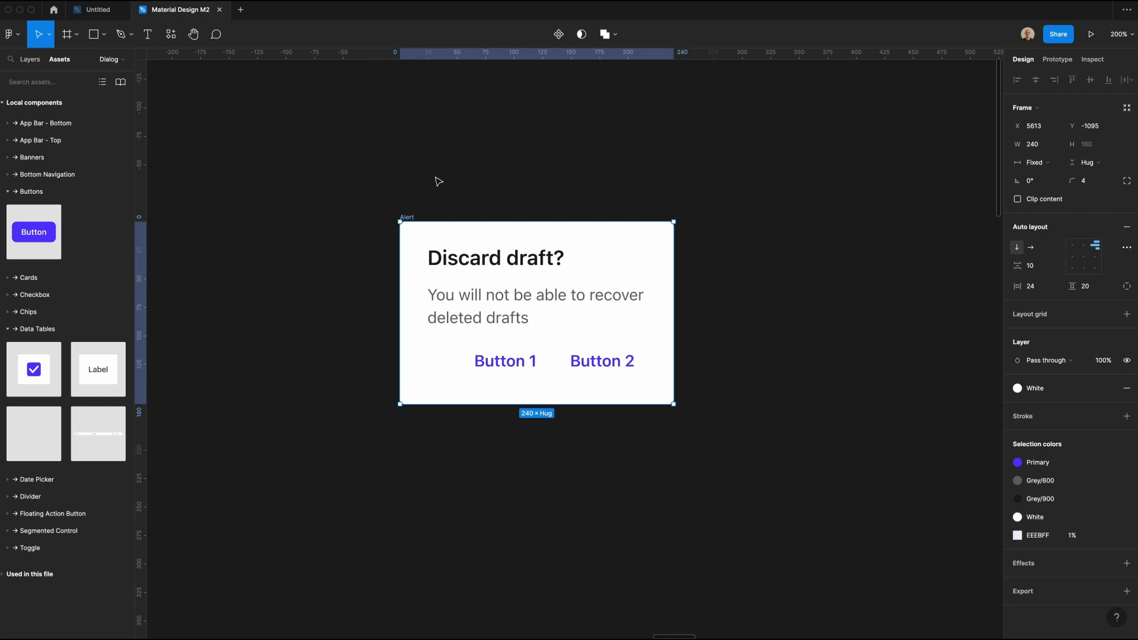
Step: Group the heading and supporting text in a vertical auto layout with 8 spacing between them
left_click(453, 260)
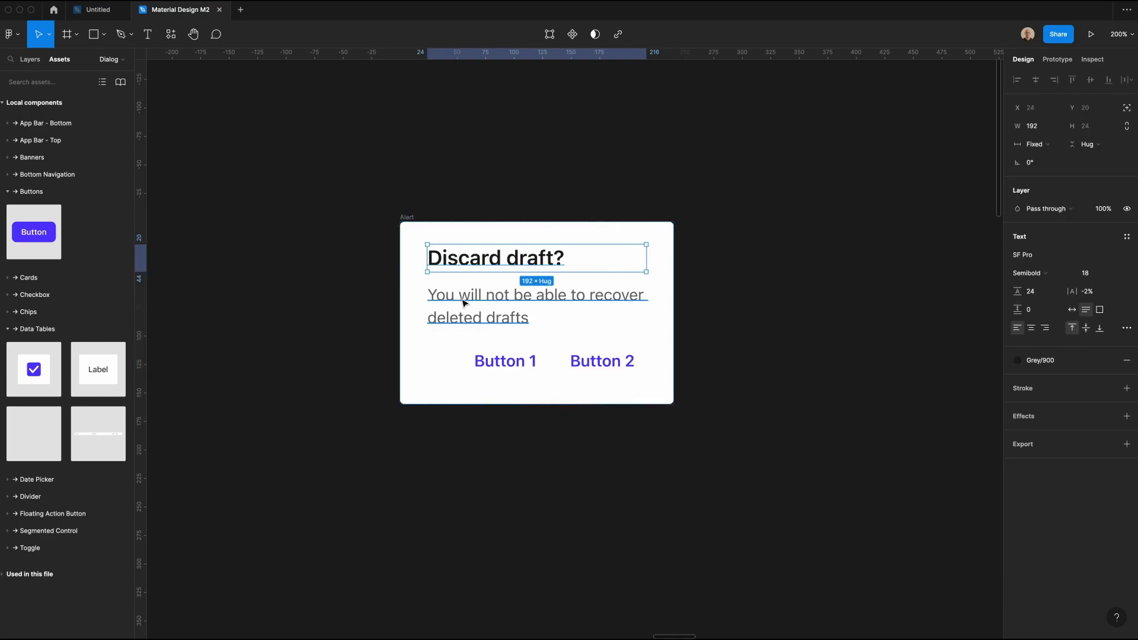
left_click(467, 299, "shift")
key("shift+a")
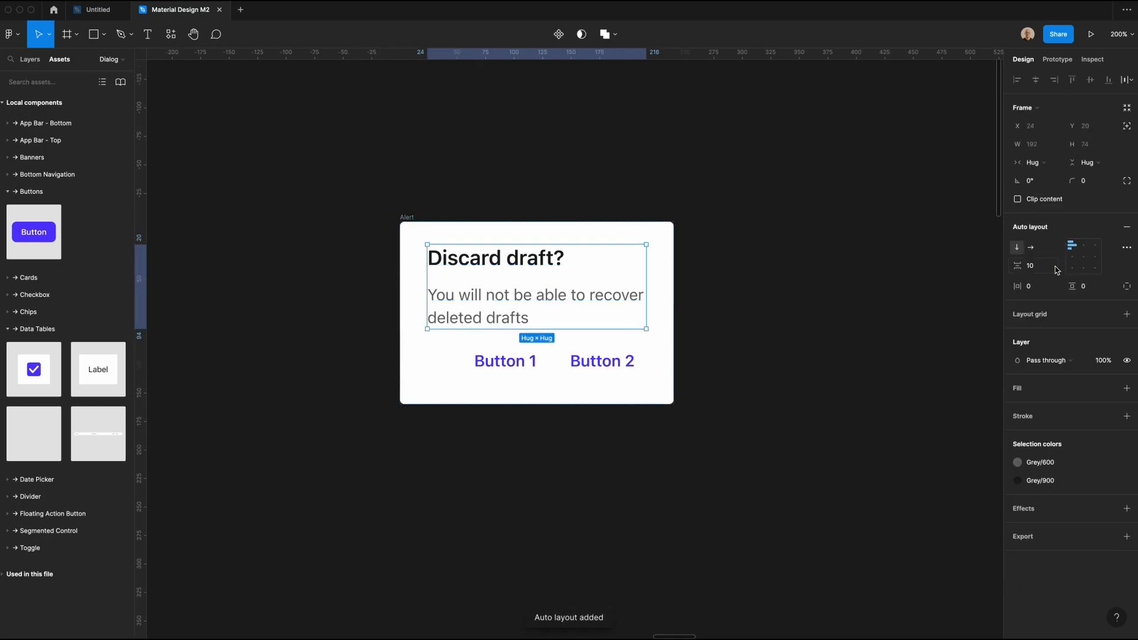
left_click(1050, 270)
type("8")
key("Return")
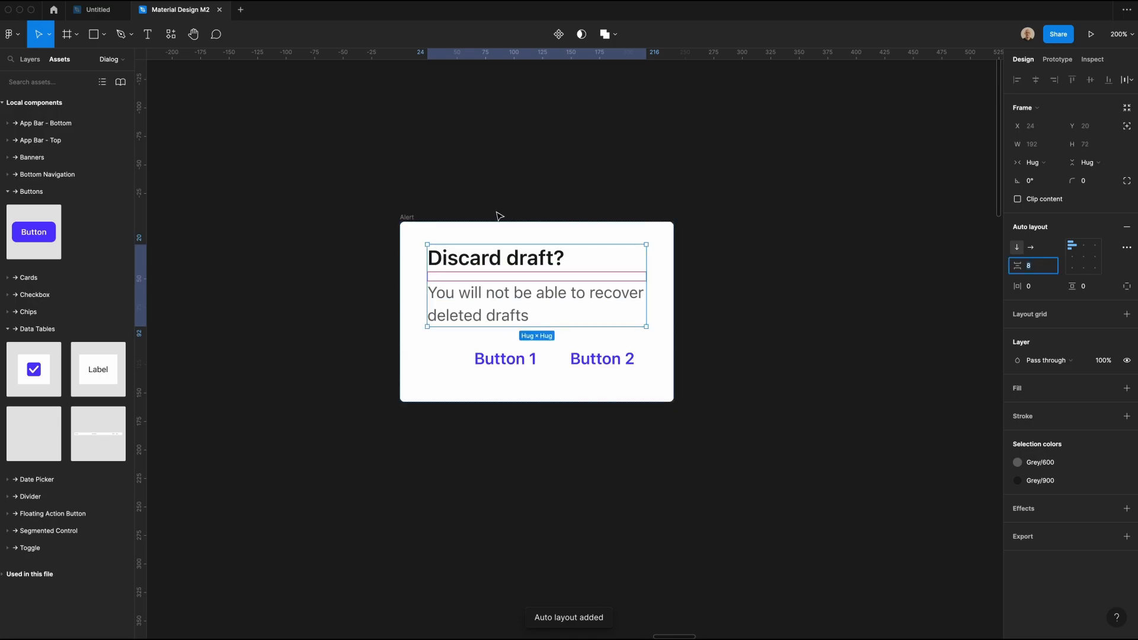
left_click(459, 187)
Step: Set the Alert frame's vertical item spacing to 24 and its bottom padding to 8
left_click(408, 217)
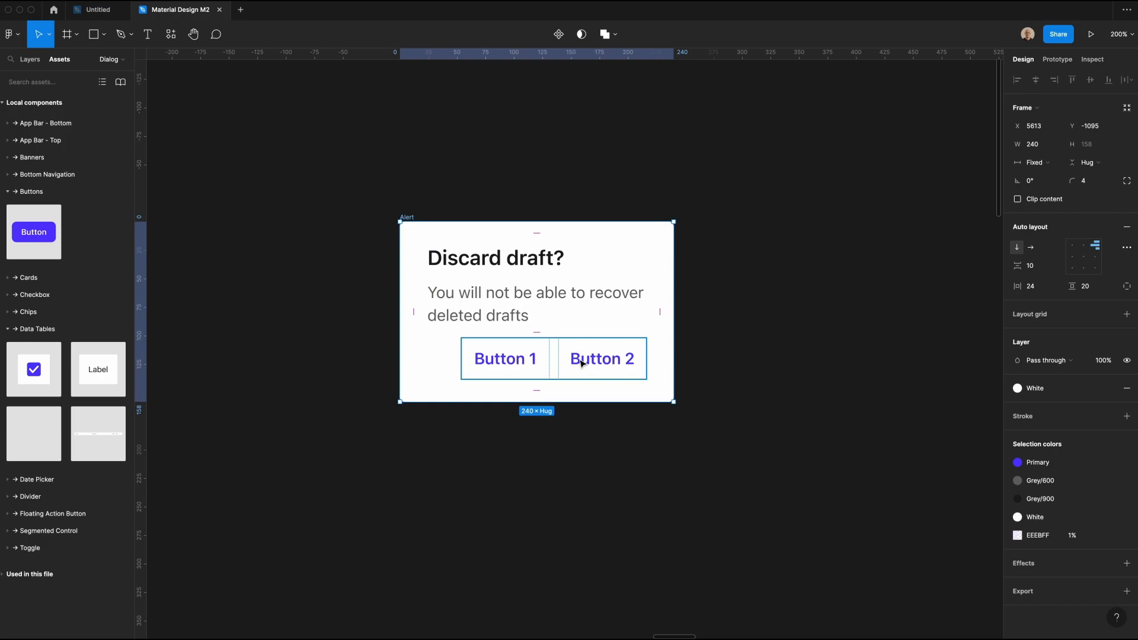
left_click(1049, 264)
type("24")
key("Return")
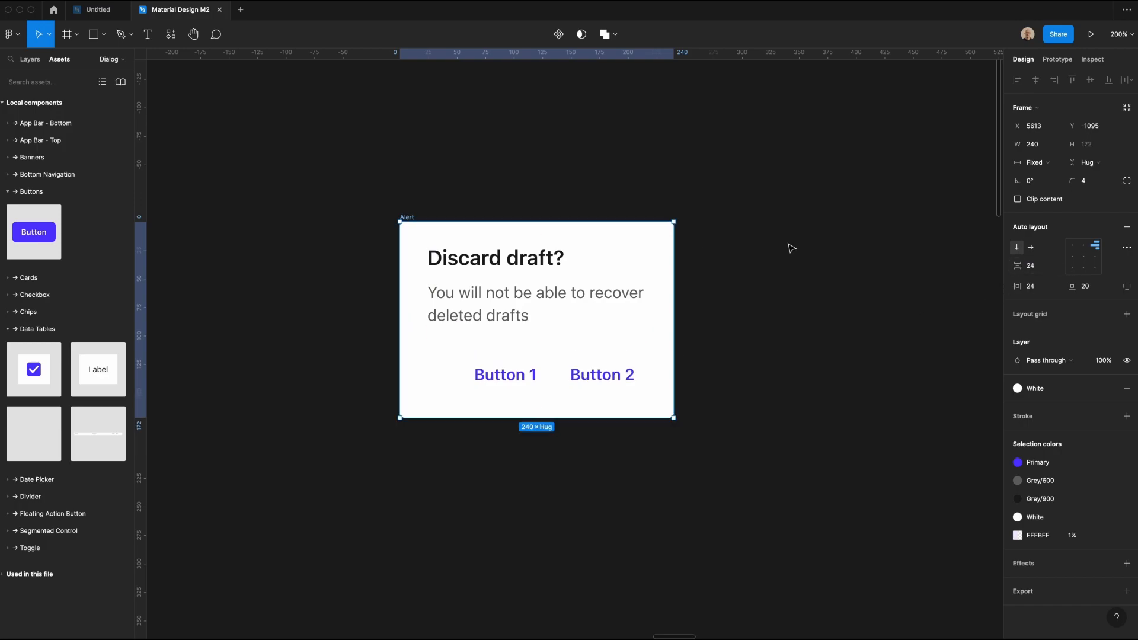
left_click(1126, 286)
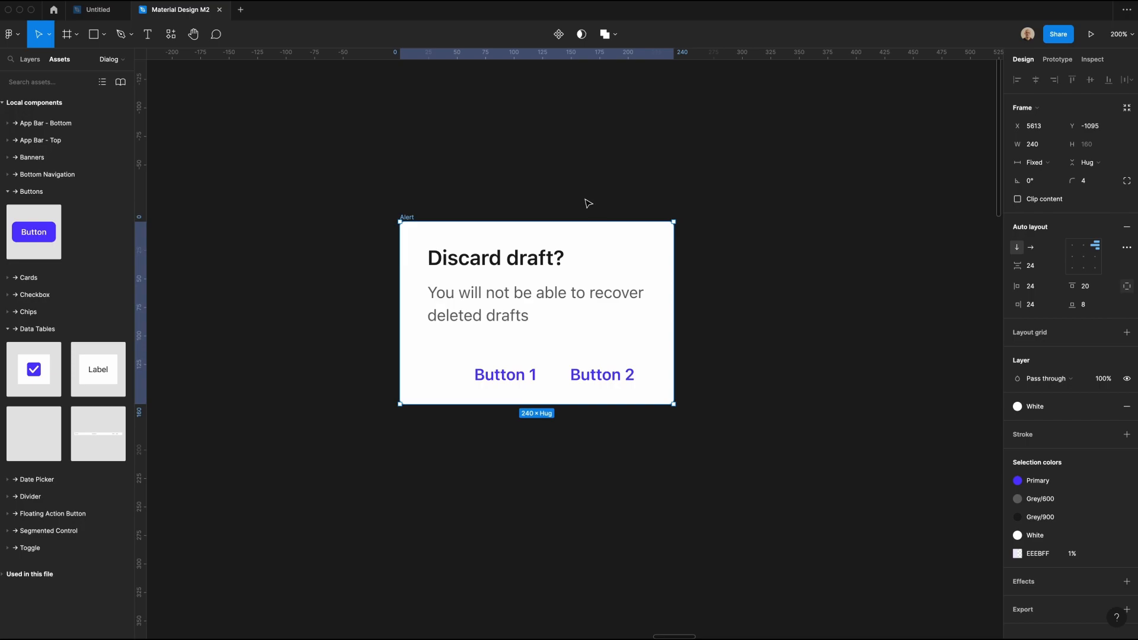
left_click(380, 211)
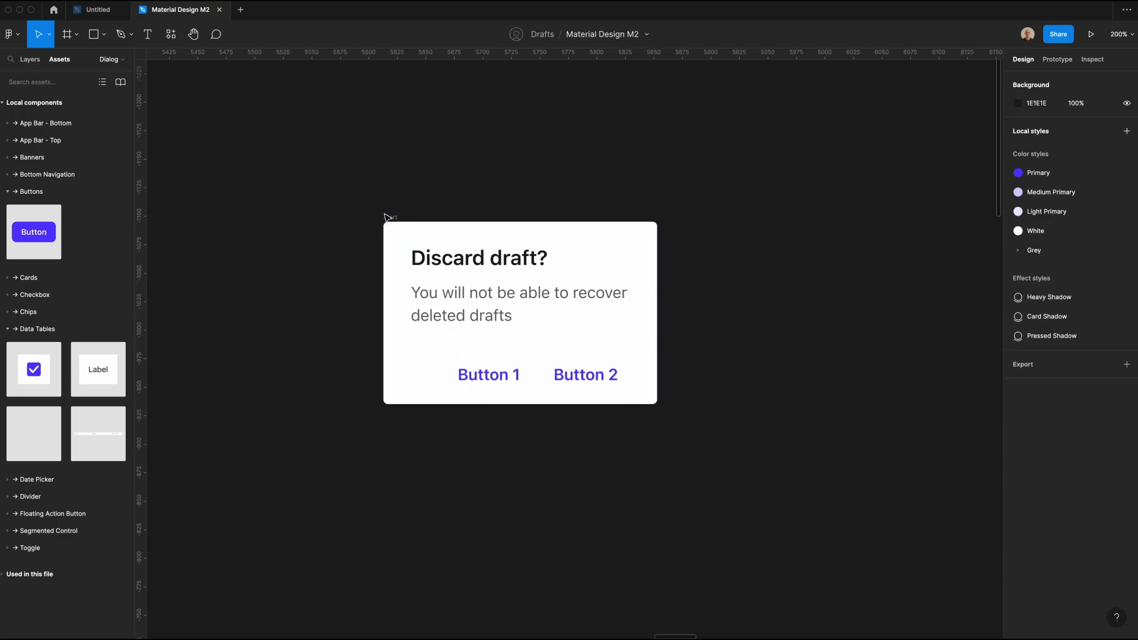
Step: Duplicate the Alert frame to its right with a gap of 20
left_click(386, 217)
scroll(386, 218, "right", 3)
left_click_drag(282, 309, 557, 309)
key("shift+Right")
key("shift+Right")
Step: Delete the heading in the copied Alert frame and change its supporting text to "Do you want to discard your current draft?"
double_click(573, 270)
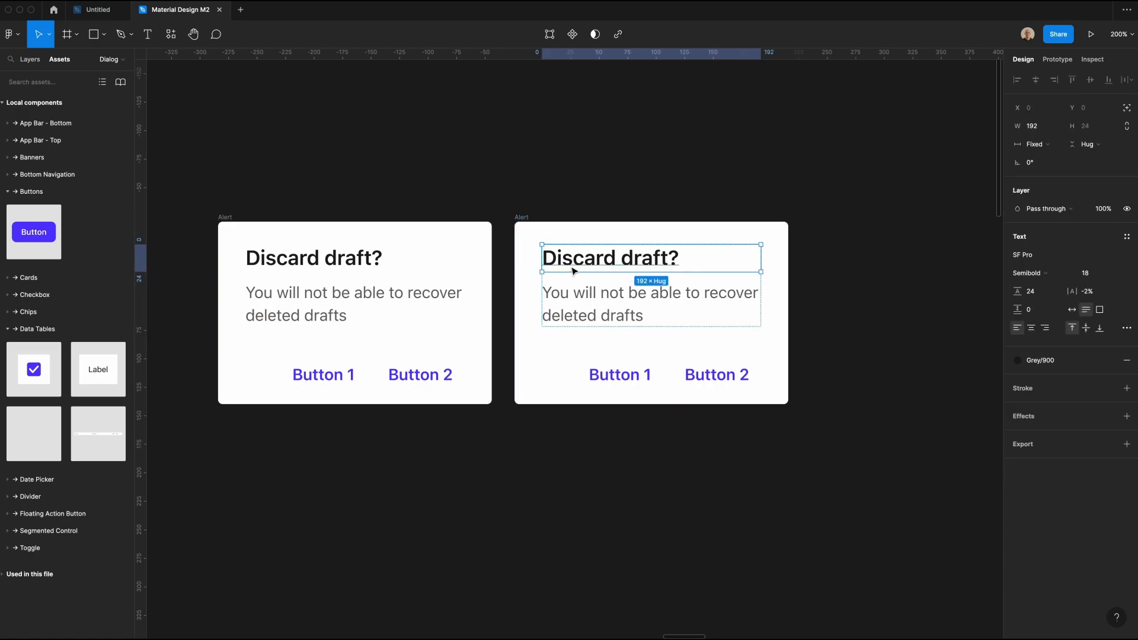
key("Delete")
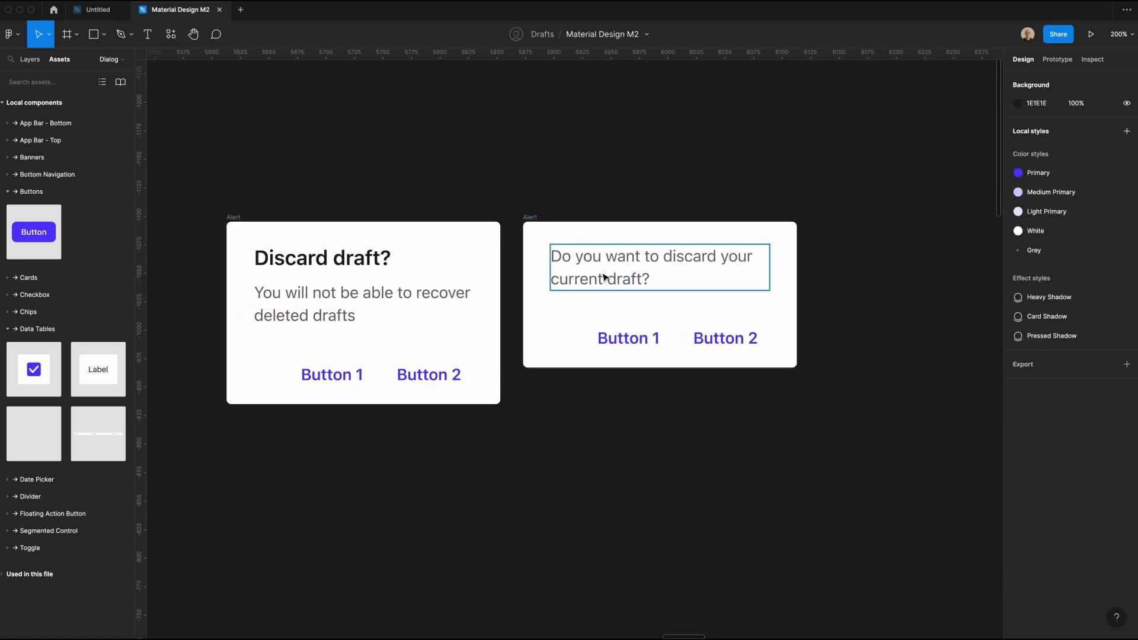
left_click(335, 158)
Step: Duplicate both Alert frames directly below the originals, leaving a vertical gap of 20
left_click(238, 217)
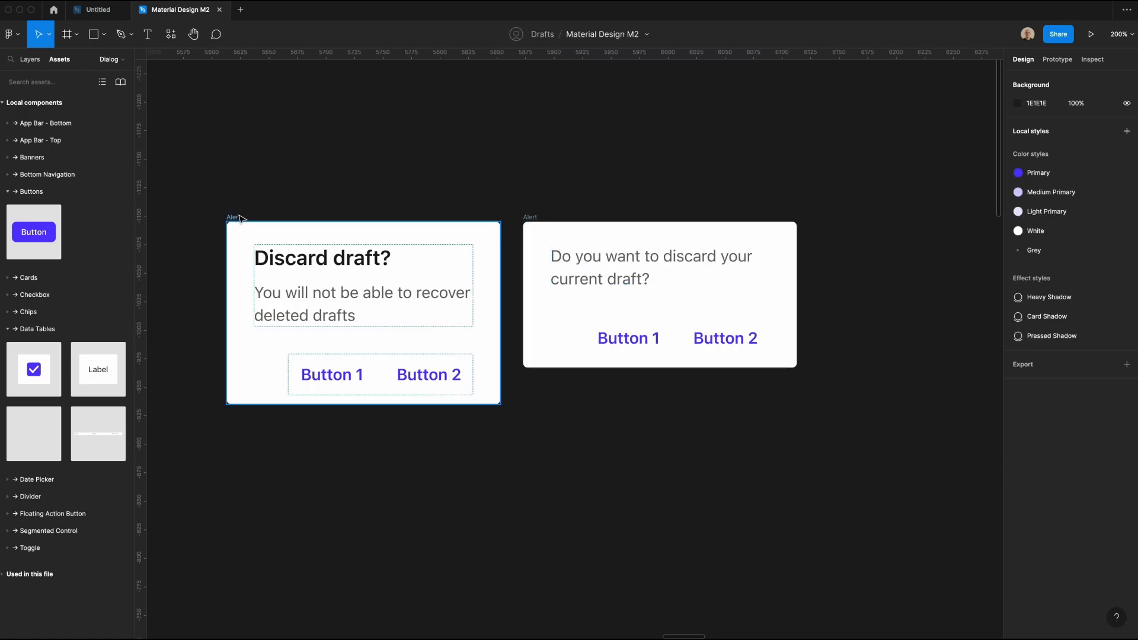
left_click(529, 218, "shift")
scroll(533, 222, "down", 1)
left_click_drag(554, 229, 565, 410, "alt")
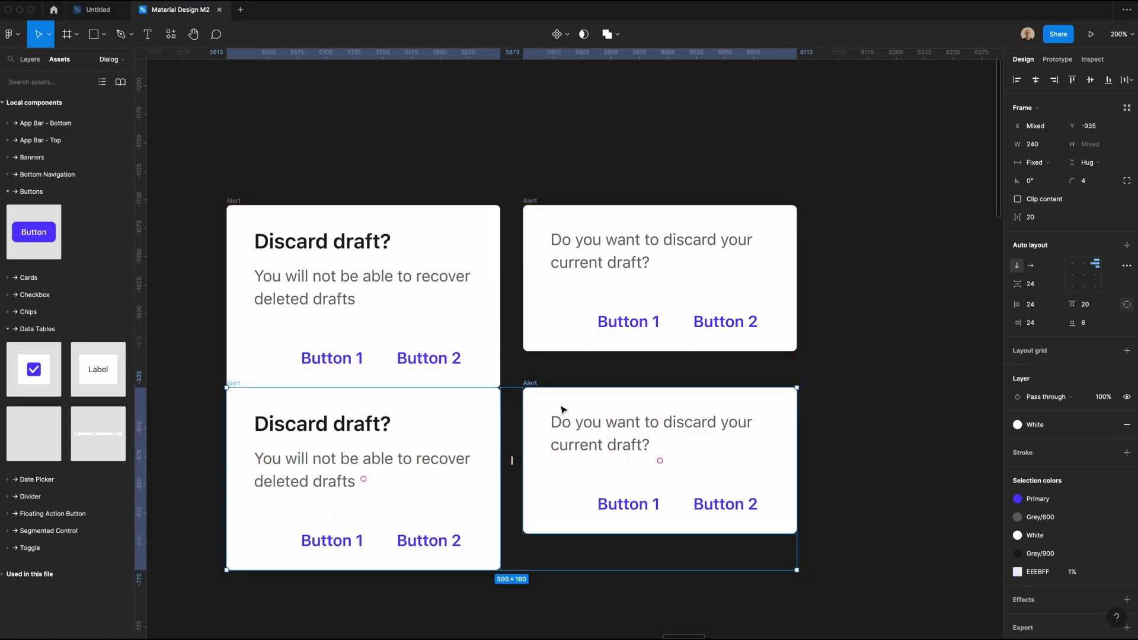
key("shift+Down")
key("shift+Down")
scroll(562, 407, "down", 1)
Step: Stack the buttons vertically, aligned to the right, in the two lower Alert frames
left_click(343, 546)
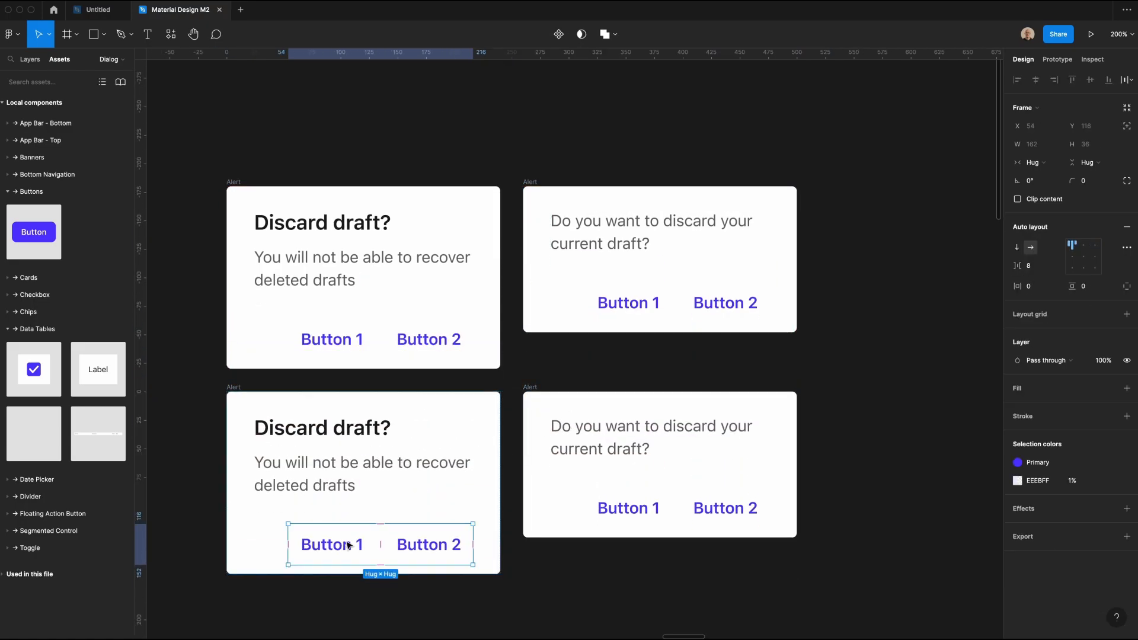
left_click(628, 508, "shift")
left_click(941, 357)
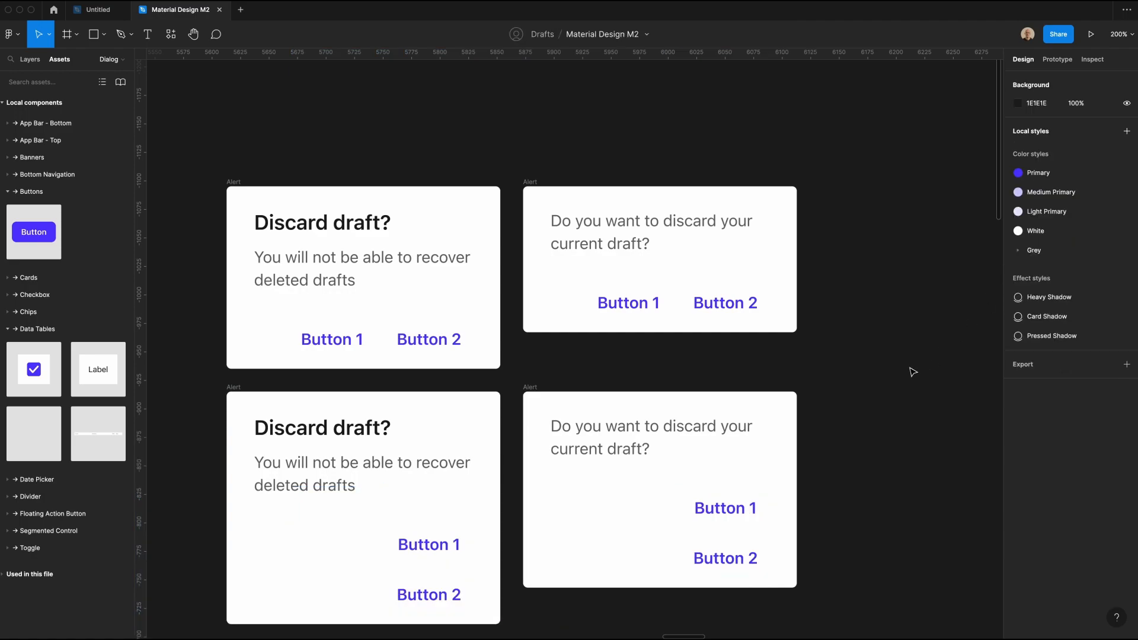
Step: Combine the four Alert frames into a component set and name its variant property Title
scroll(901, 374, "down", 2)
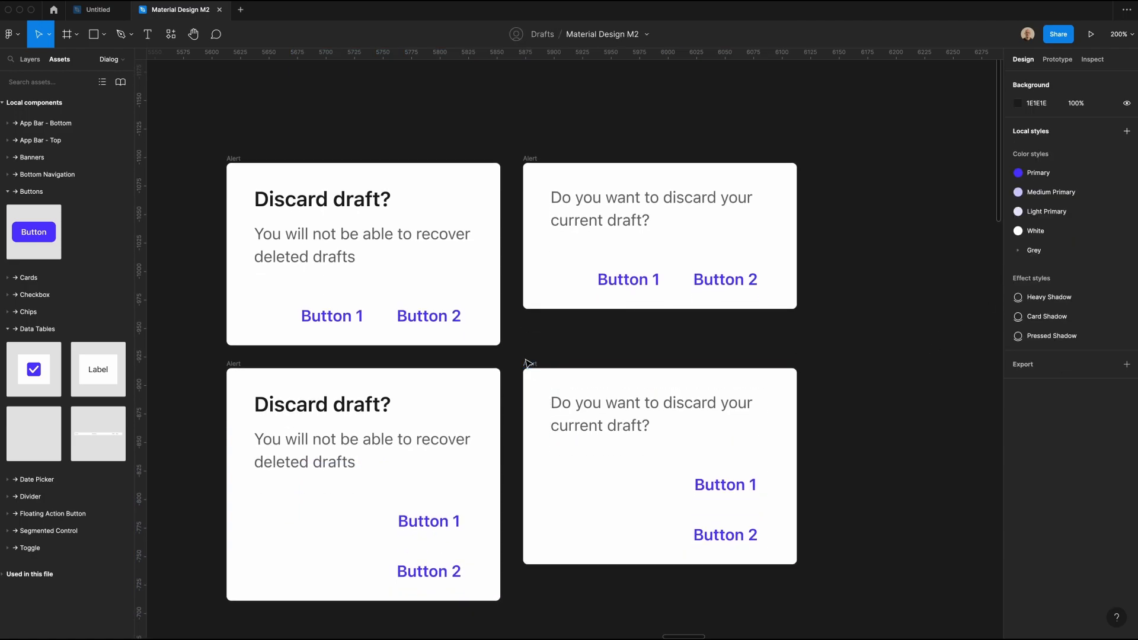
scroll(527, 353, "down", 1)
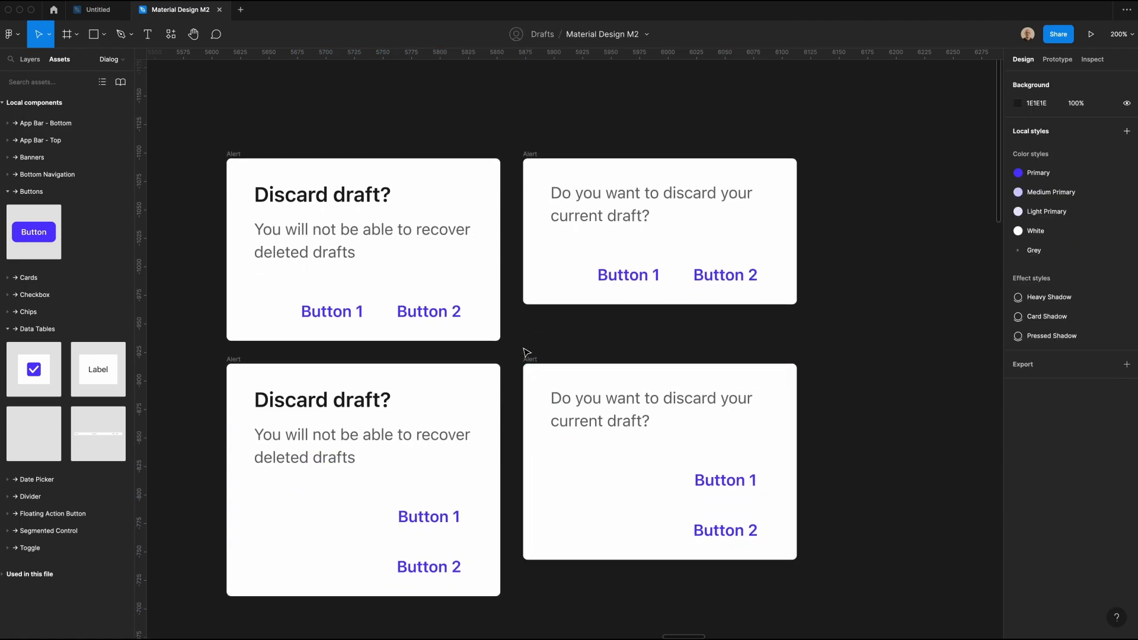
left_click_drag(180, 107, 797, 603)
scroll(797, 604, "down", 1)
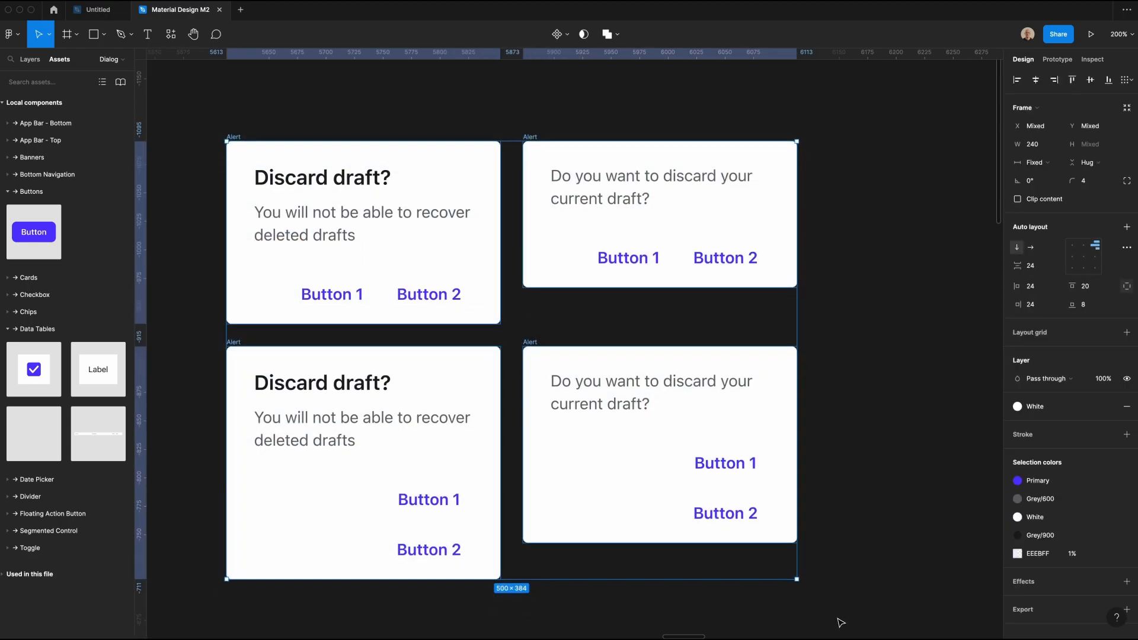
left_click(560, 34)
left_click(561, 91)
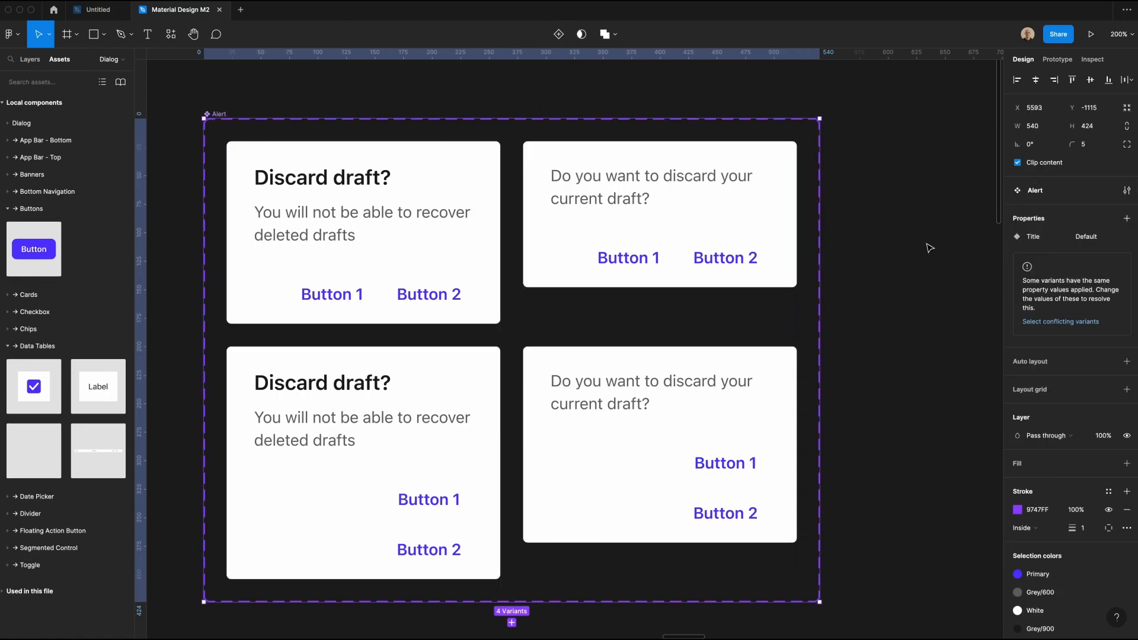
left_click(918, 272)
Step: Set the Title property to True for the two variants with a heading and False for the two without
left_click(300, 261)
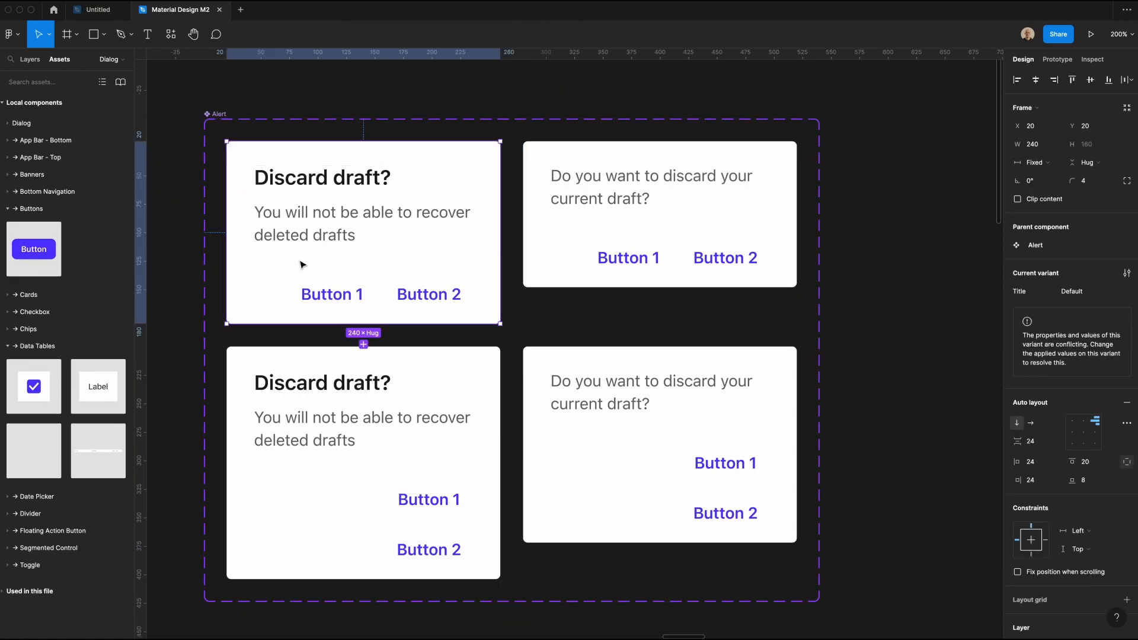
left_click(324, 378, "shift")
left_click(1073, 315)
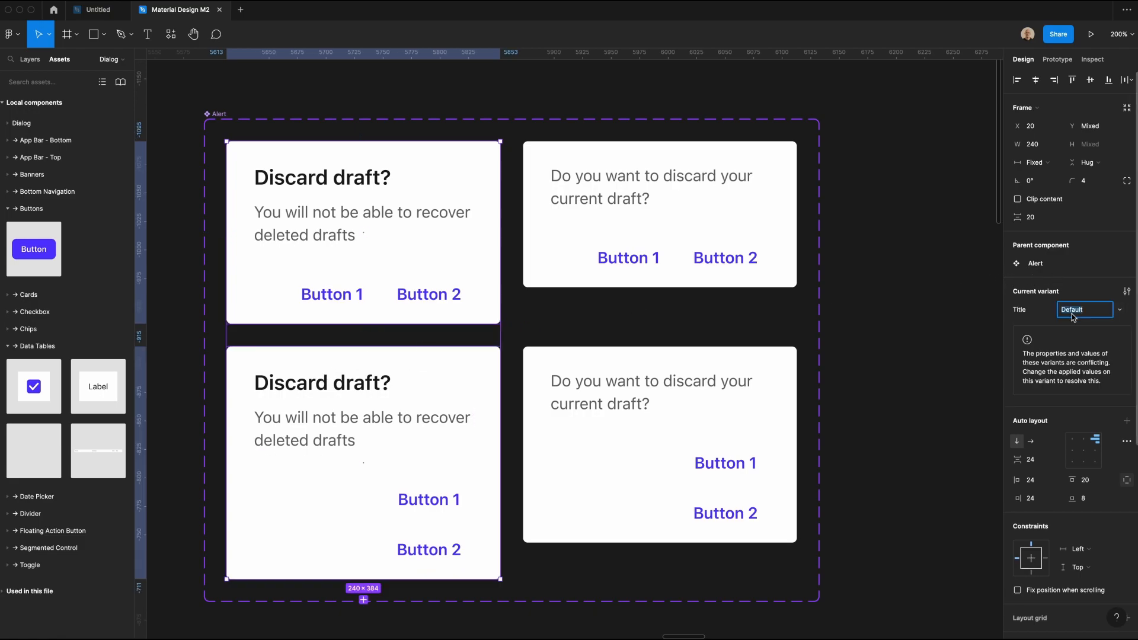
type("True")
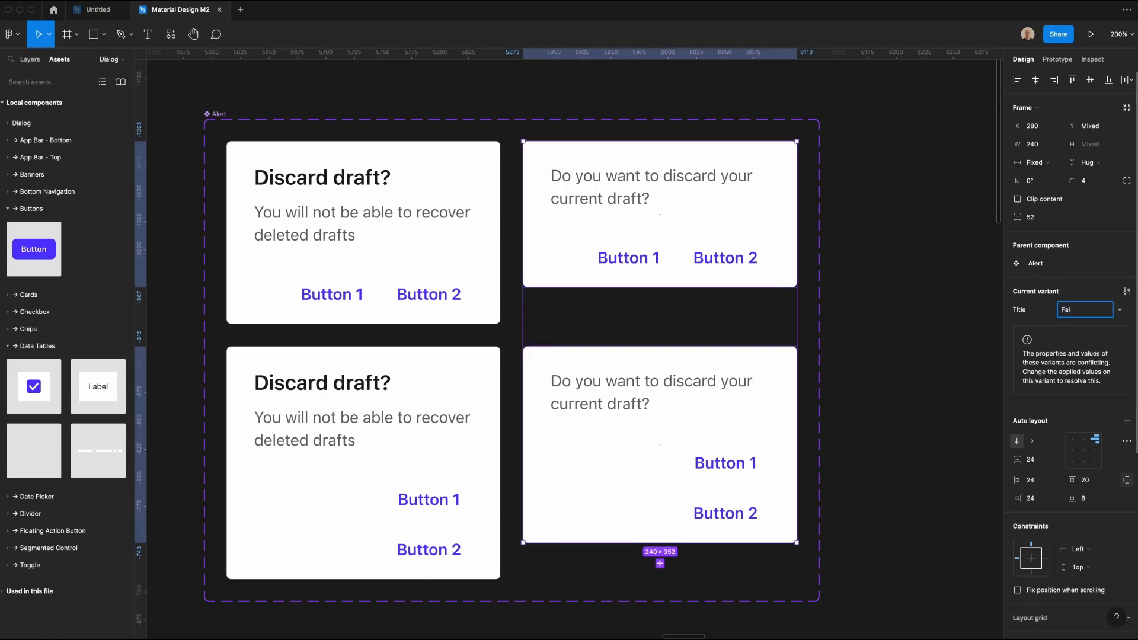
key("Return")
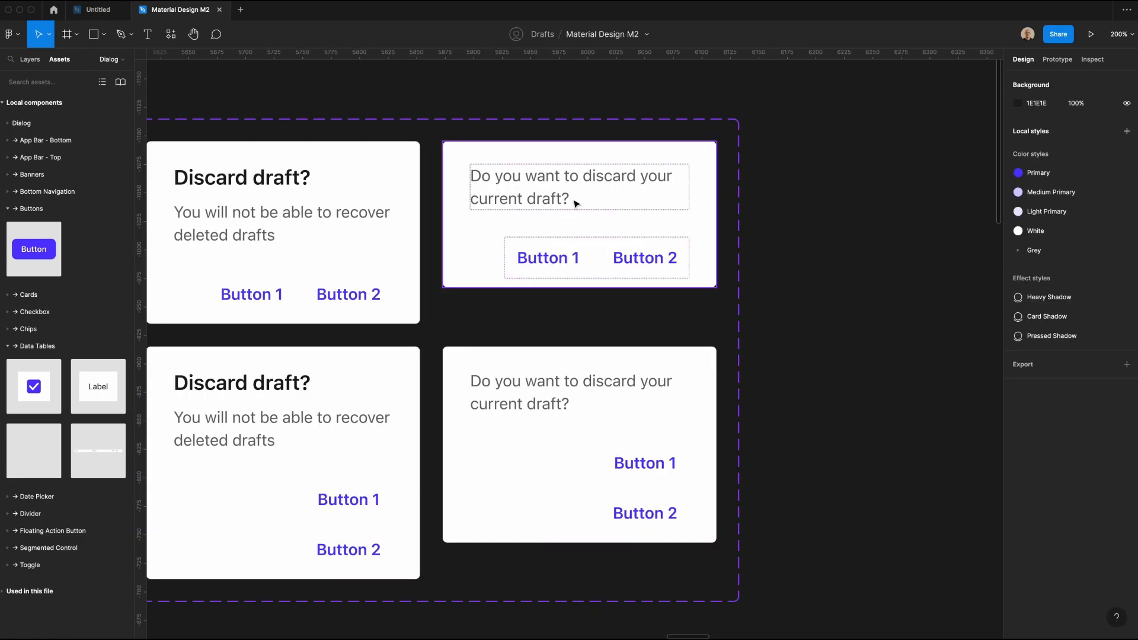
Step: Test the Title property by toggling it on a temporary Alert instance beside the set, and delete the instance
left_click(575, 201)
scroll(574, 201, "right", 3)
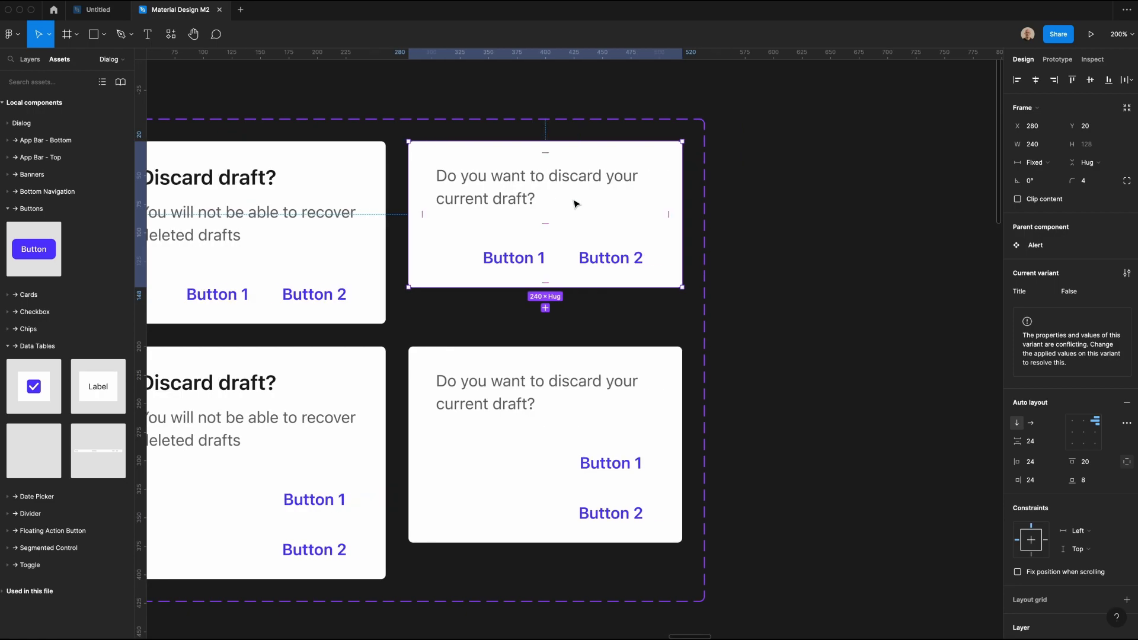
left_click_drag(375, 197, 718, 187)
left_click(1080, 245)
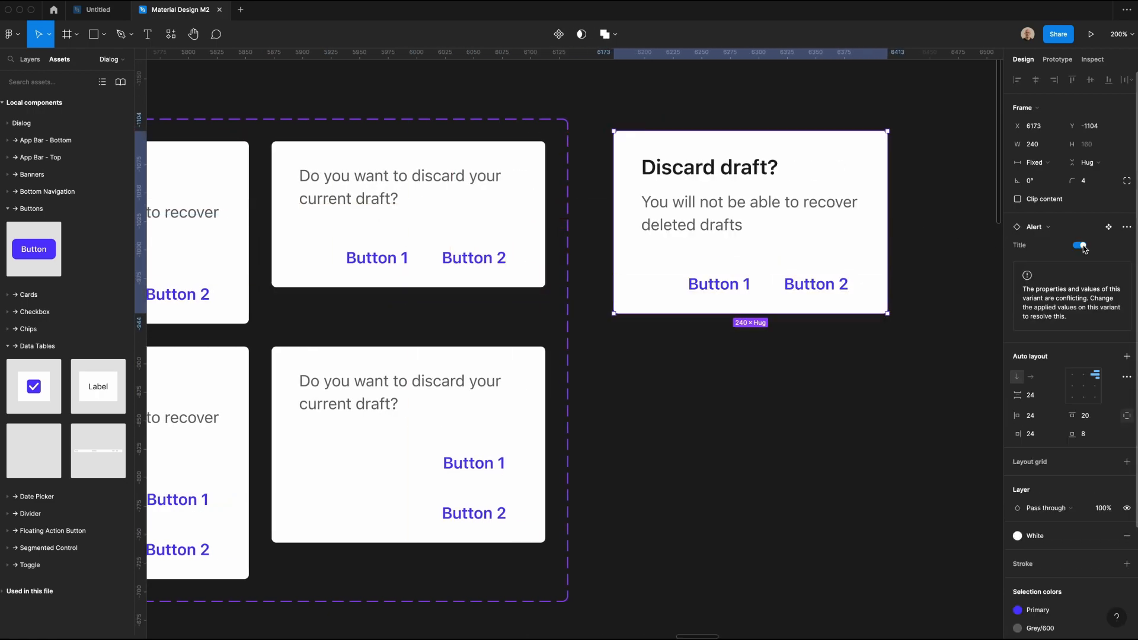
left_click(1081, 246)
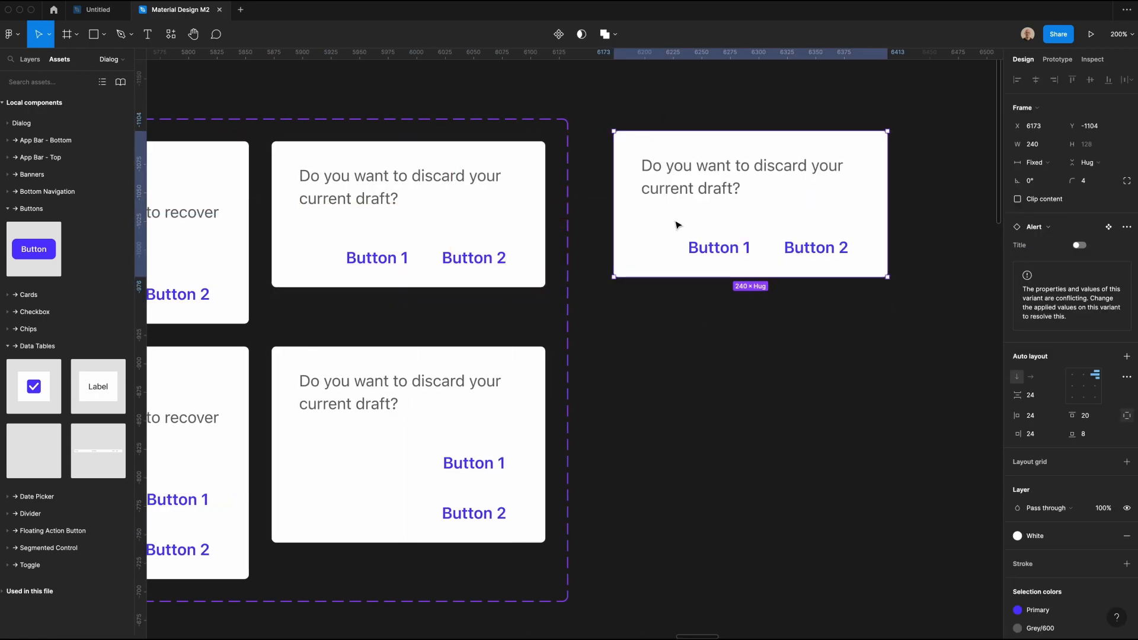
key("Delete")
Step: Add a variant property named Stacked Buttons with the value False to the Alert component set
scroll(676, 223, "left", 3)
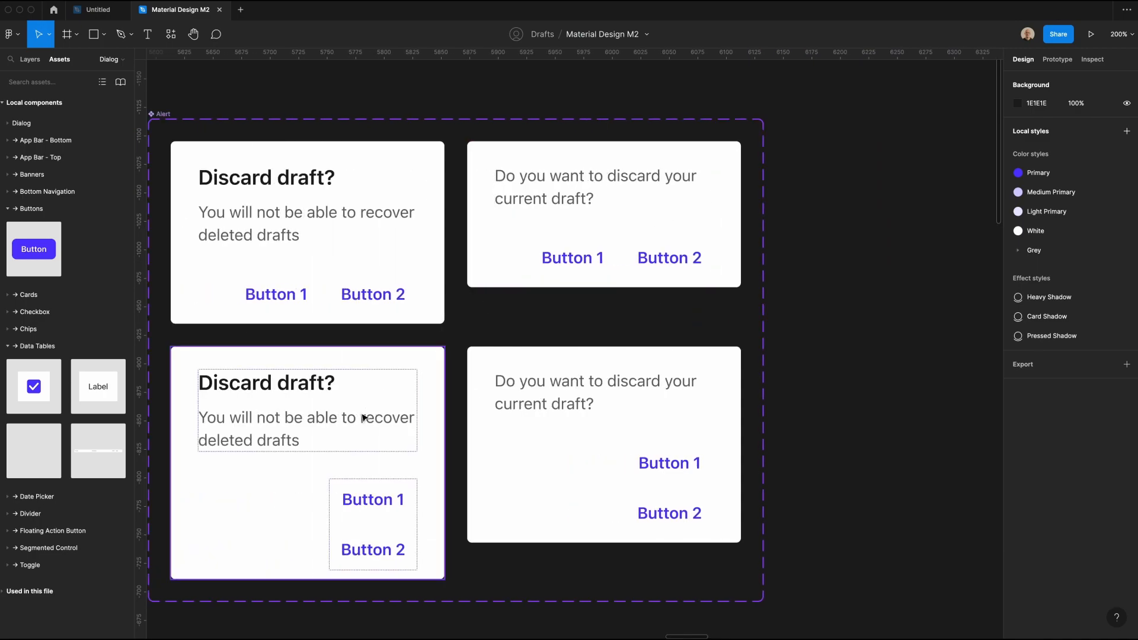
scroll(189, 137, "left", 1)
left_click(179, 116)
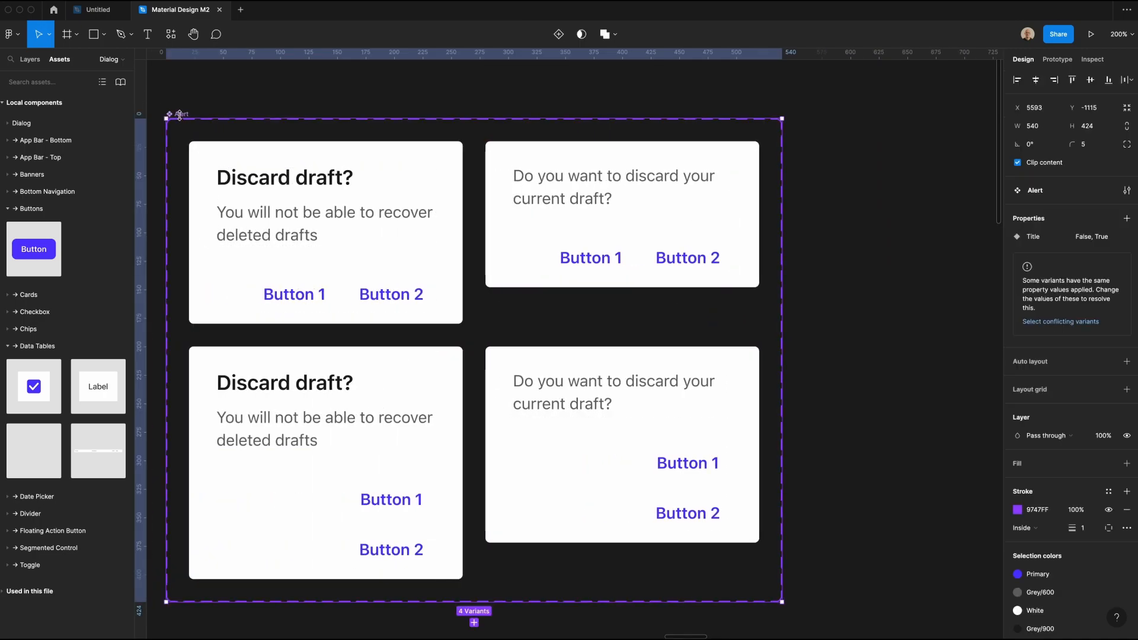
scroll(181, 119, "left", 2)
left_click(1127, 218)
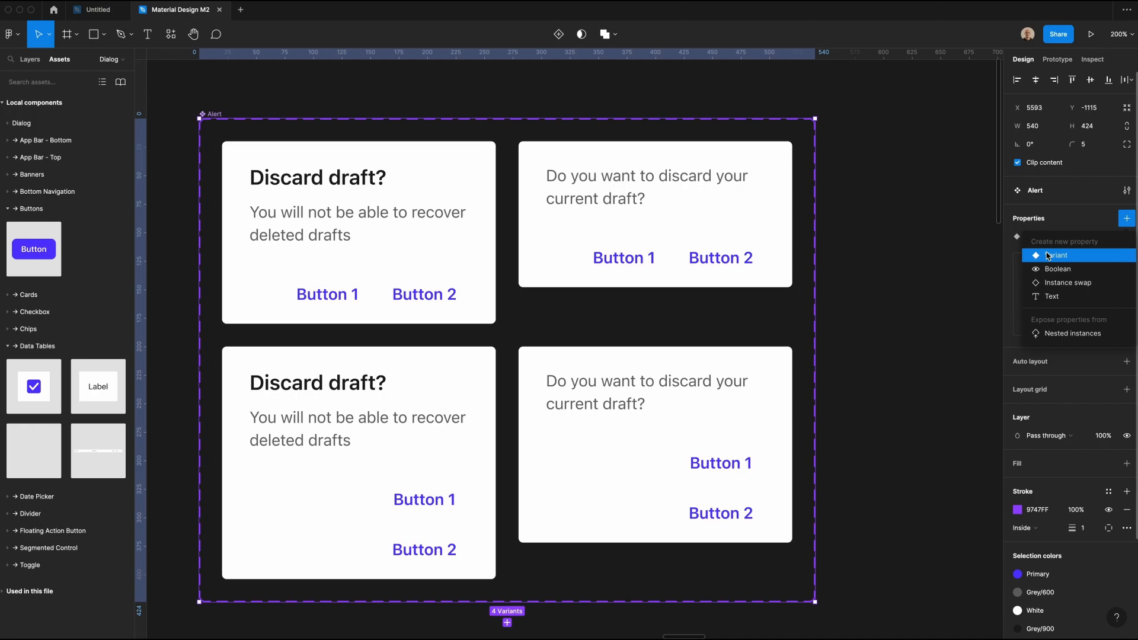
left_click(1044, 246)
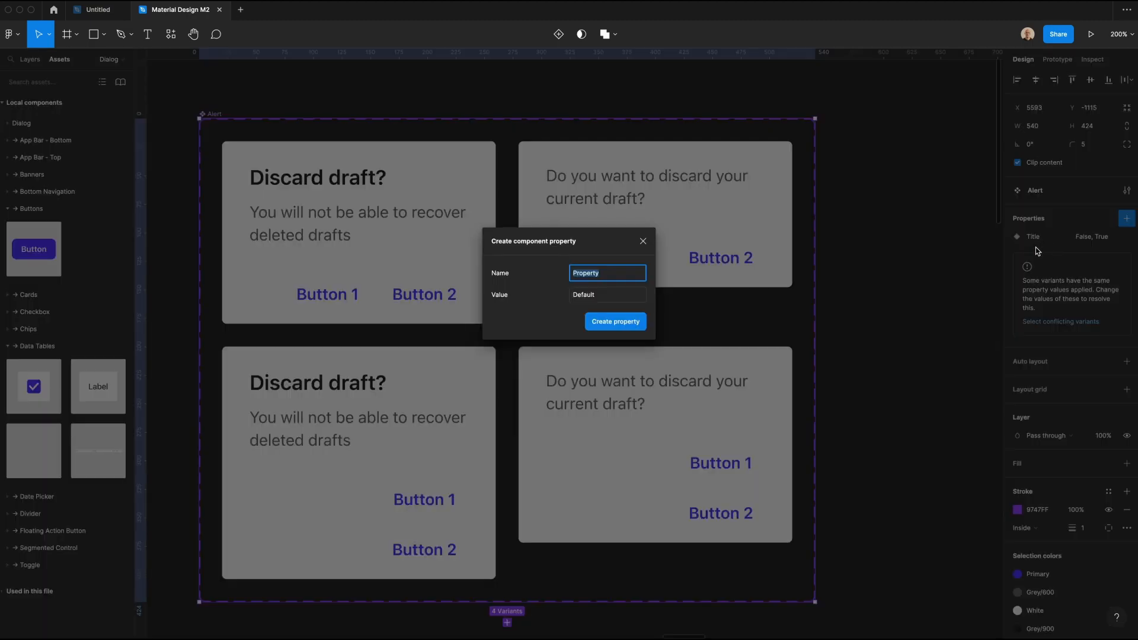
type("Stacked Buttons")
key("Tab")
type("F")
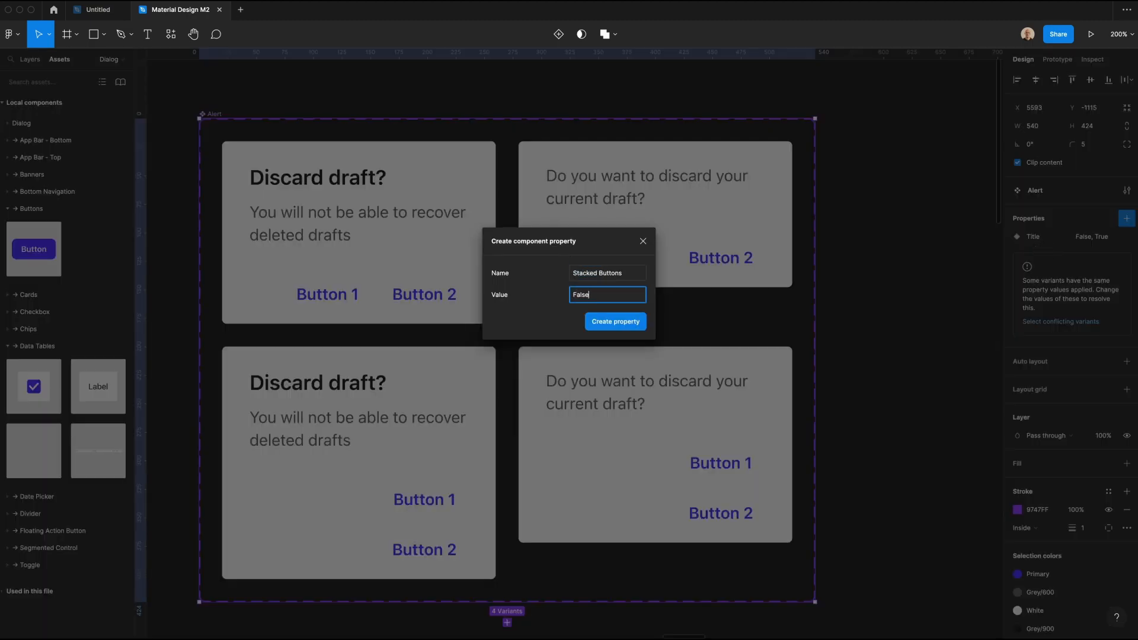
key("Return")
Step: Set Stacked Buttons to True for the two lower Alert variants with vertically stacked buttons
left_click(416, 423)
left_click(628, 423, "shift")
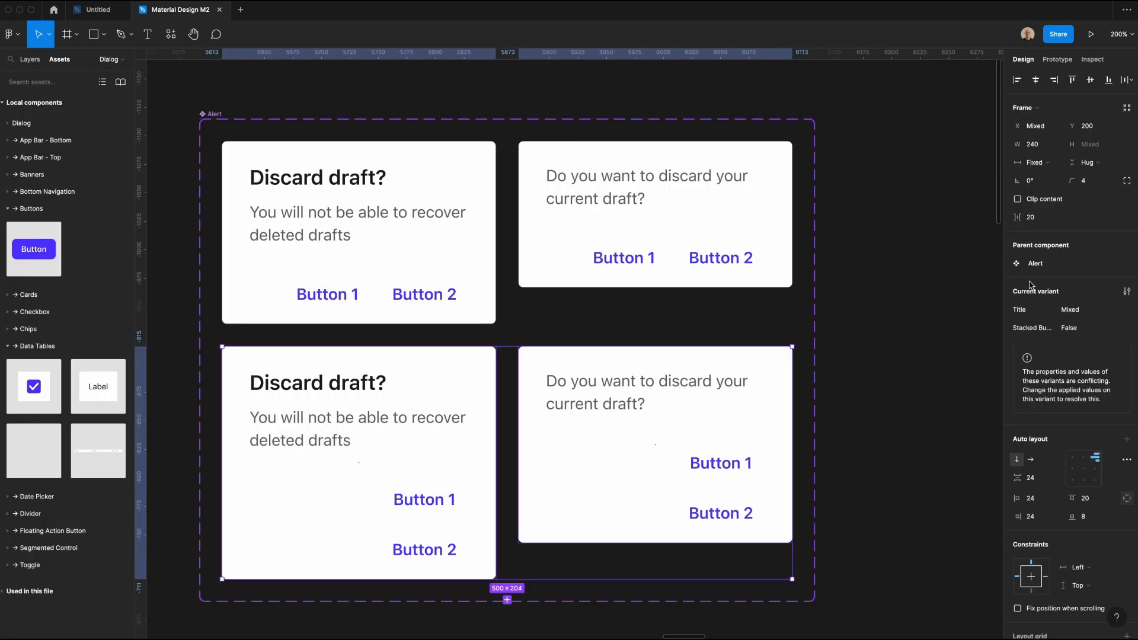
left_click(1072, 329)
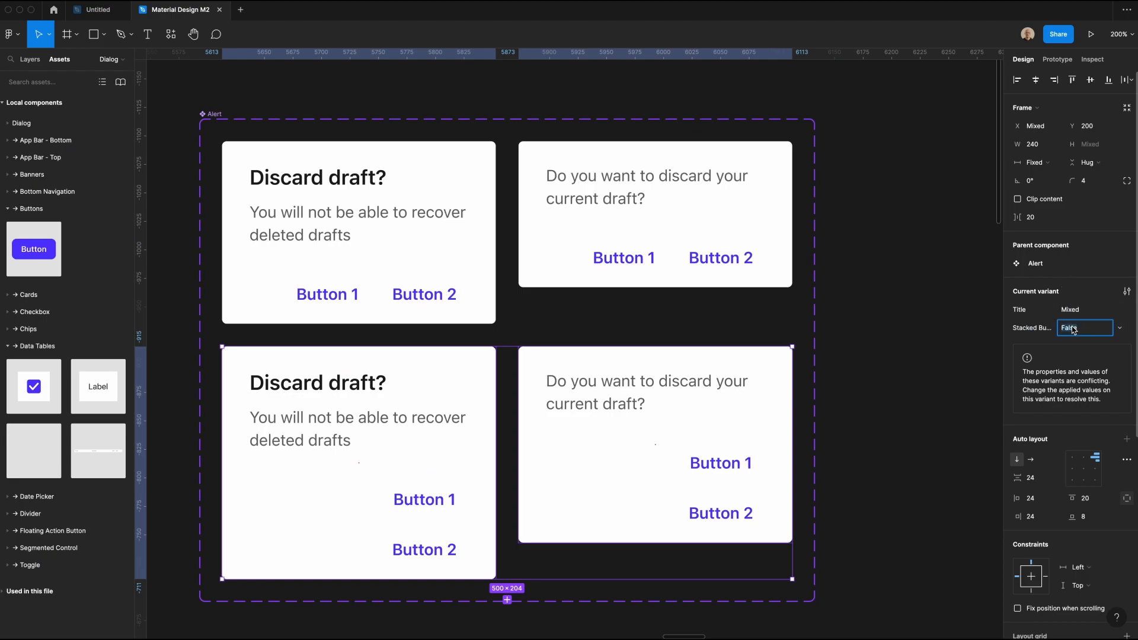
type("True")
key("Return")
Step: Place an instance of the first Alert variant beside the set and test its Stacked Buttons property on and off
left_click(310, 178)
scroll(310, 178, "right", 4)
left_click_drag(208, 208, 847, 217, "alt")
scroll(847, 217, "right", 4)
left_click(1079, 263)
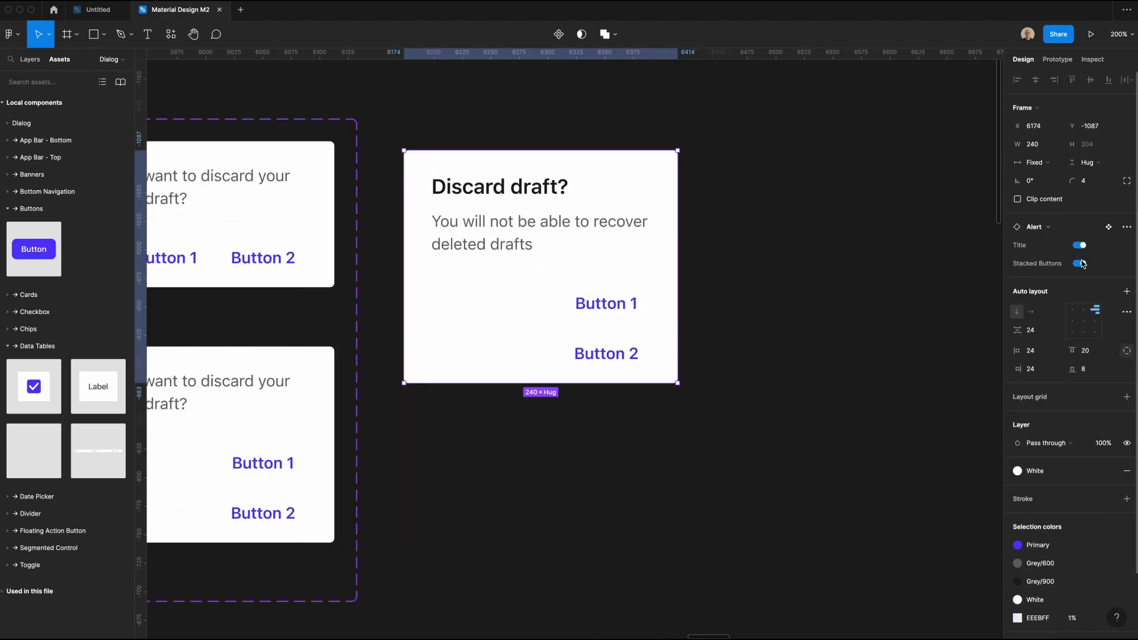
left_click(1081, 264)
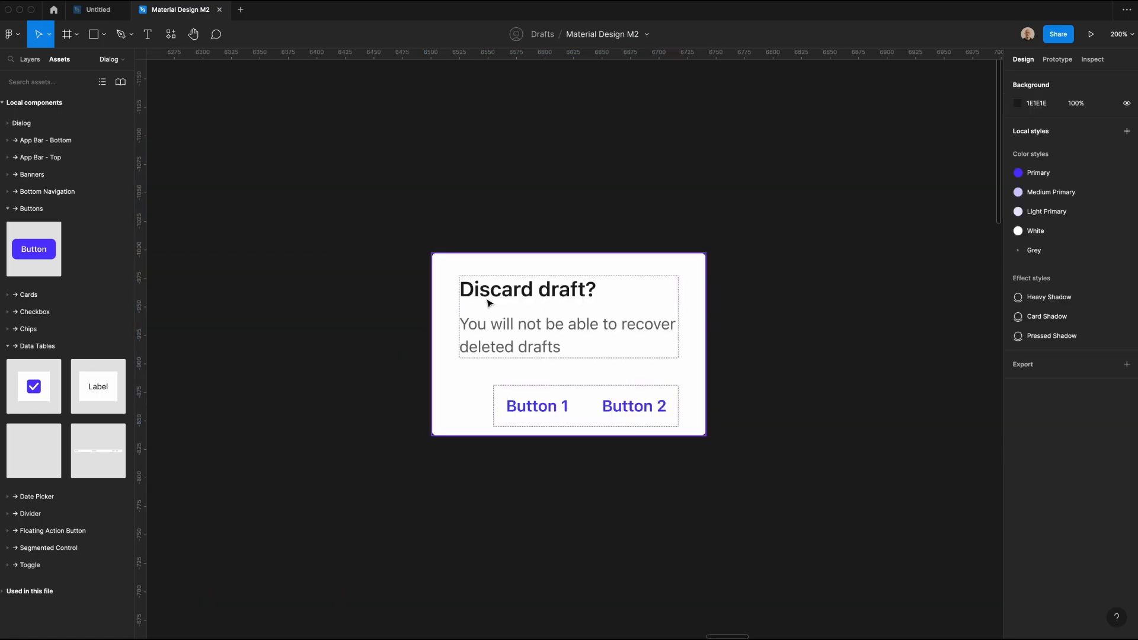
Step: Detach the Alert instance from its component
left_click(489, 305)
right_click(490, 305)
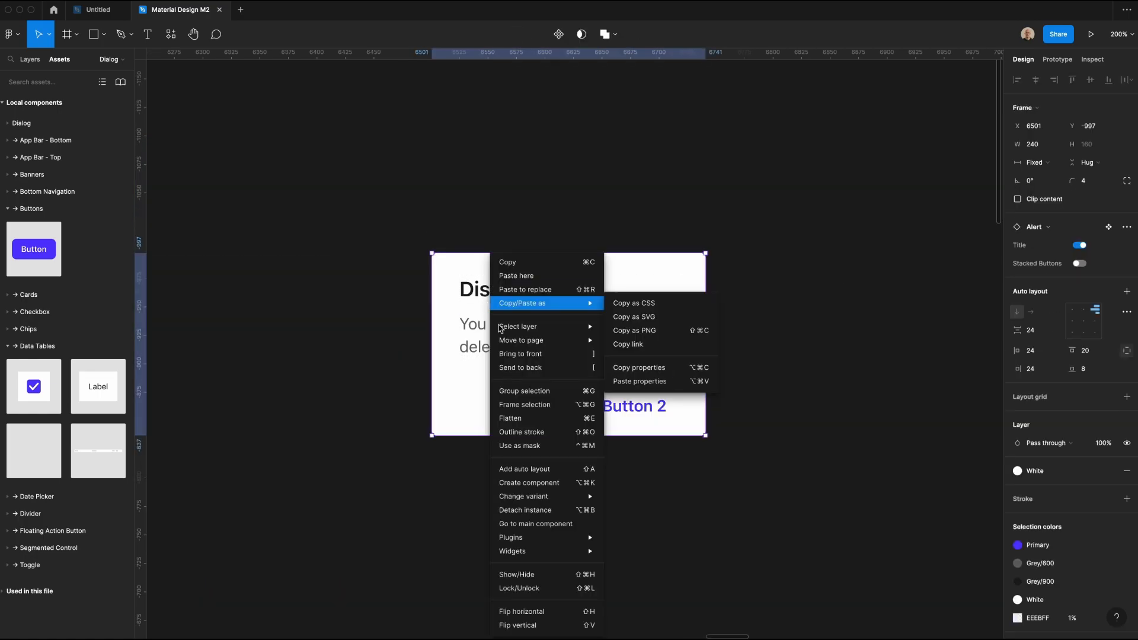
left_click(536, 510)
left_click(422, 340)
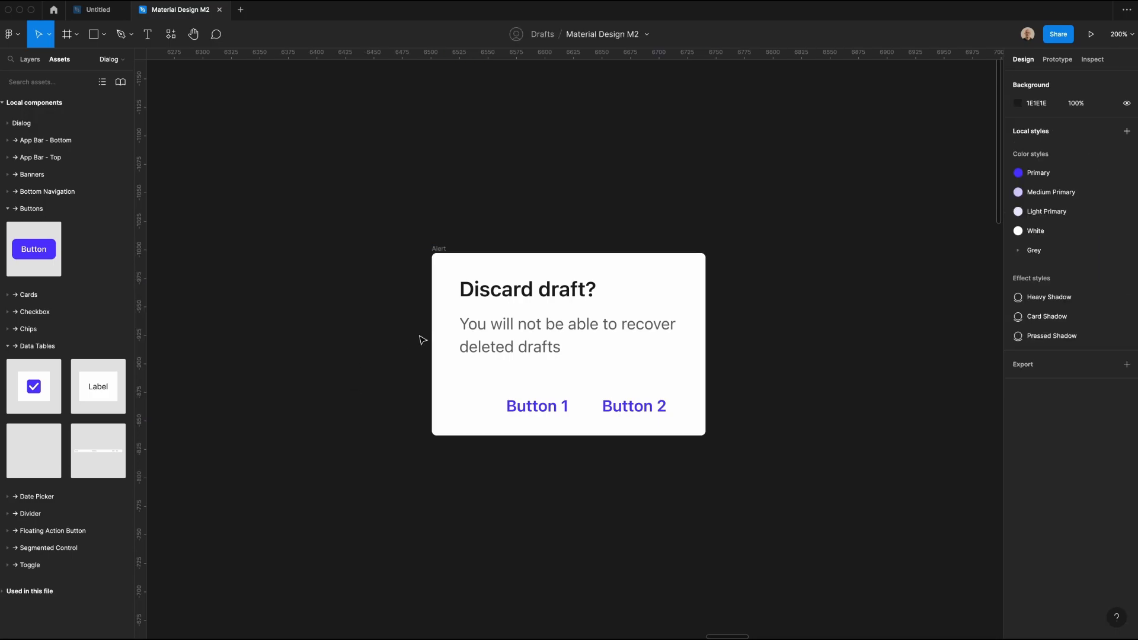
Step: Ungroup the heading and body text in the detached Alert frame and delete the body text
left_click(500, 340)
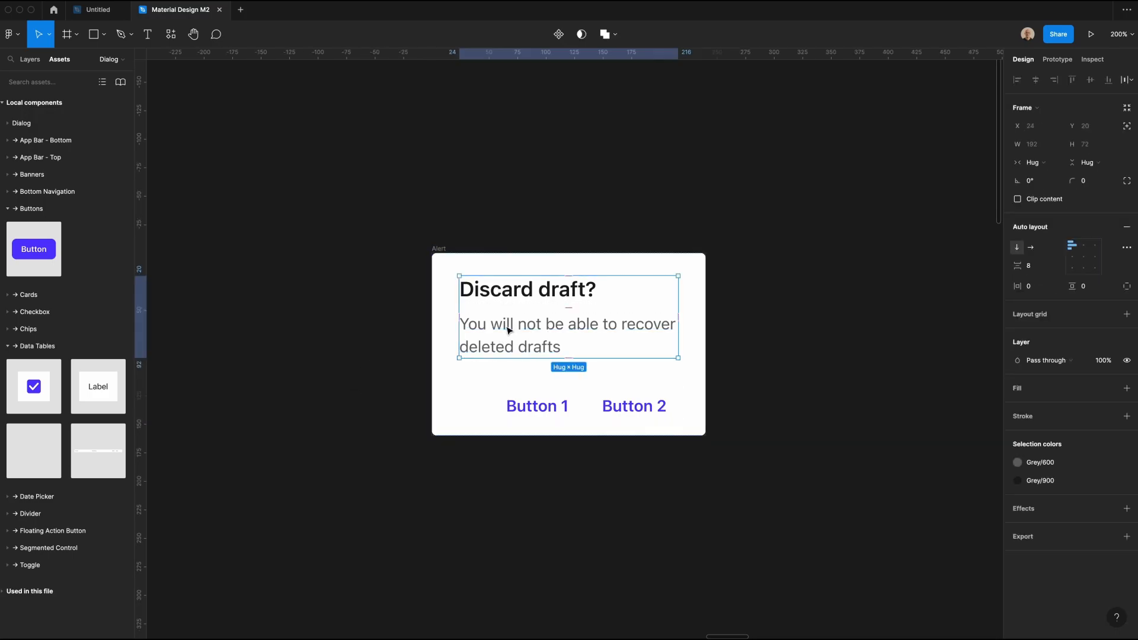
left_click(390, 301)
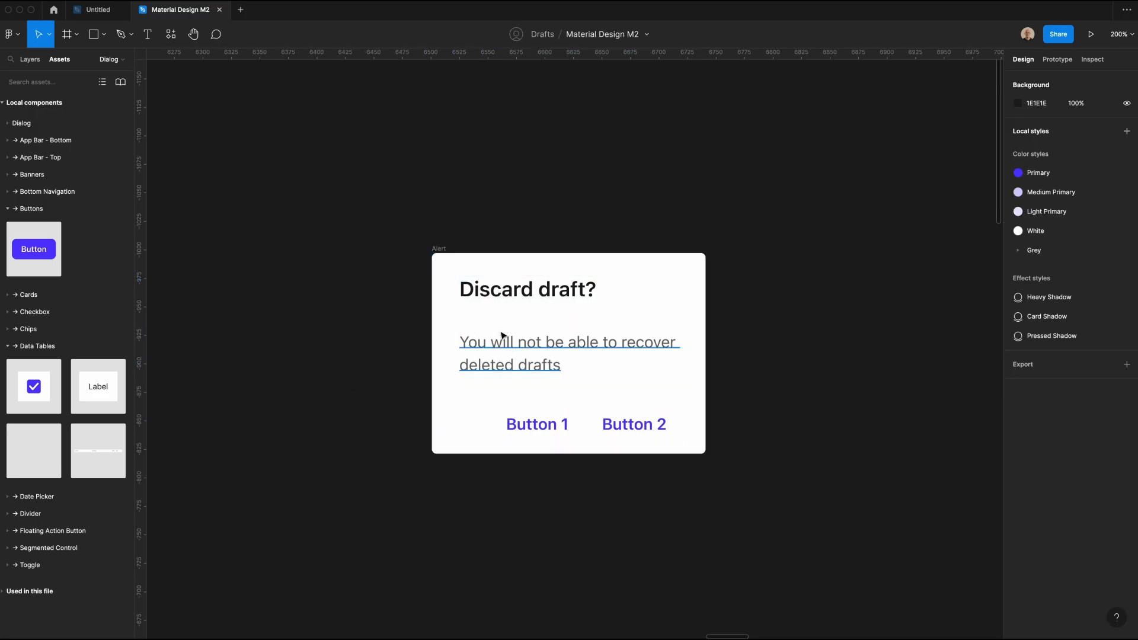
left_click(524, 371)
key("Delete")
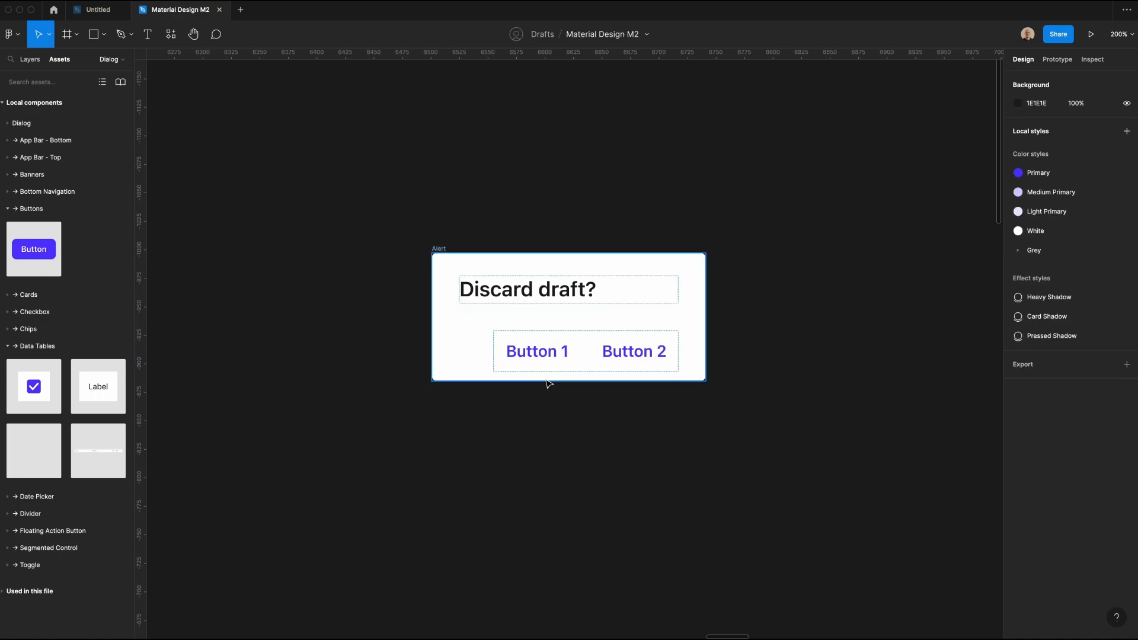
Step: Change the detached dialog's heading to "Set backup account"
double_click(527, 286)
type("Sele")
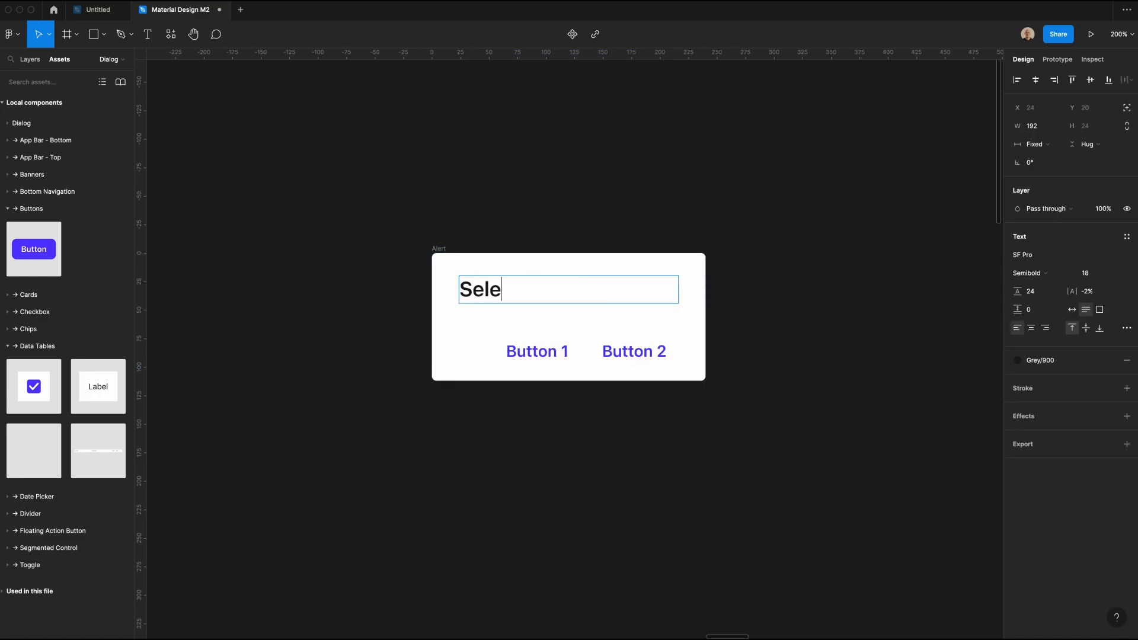
type("ct backup account")
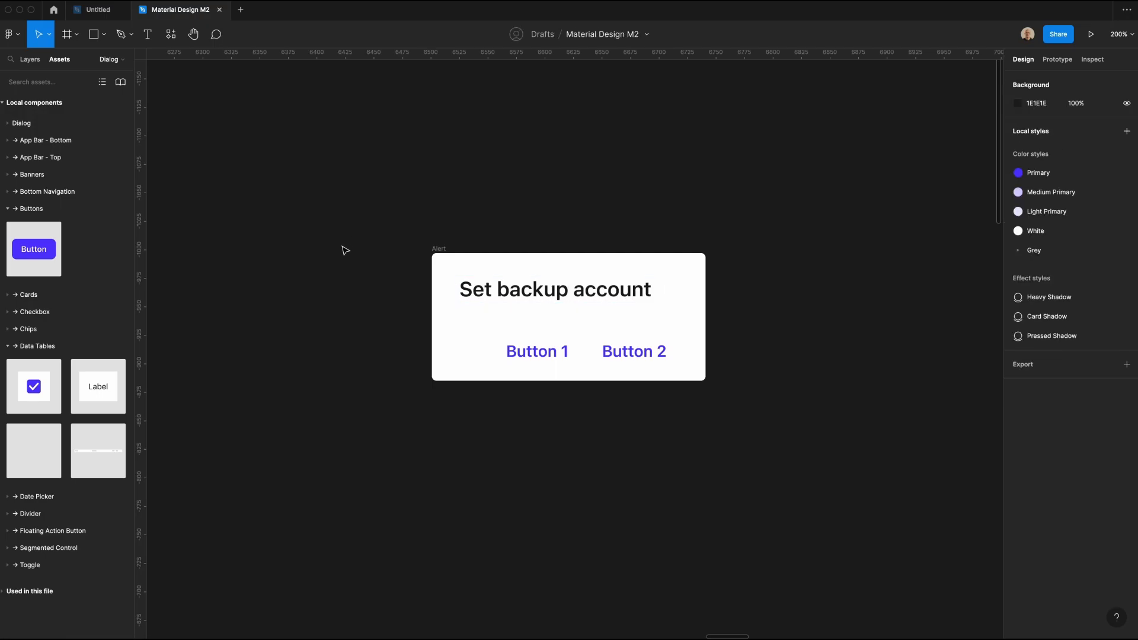
Step: Draw a square above and beside the Alert frame, sized 40 × 40 with a corner radius of 100
key("r")
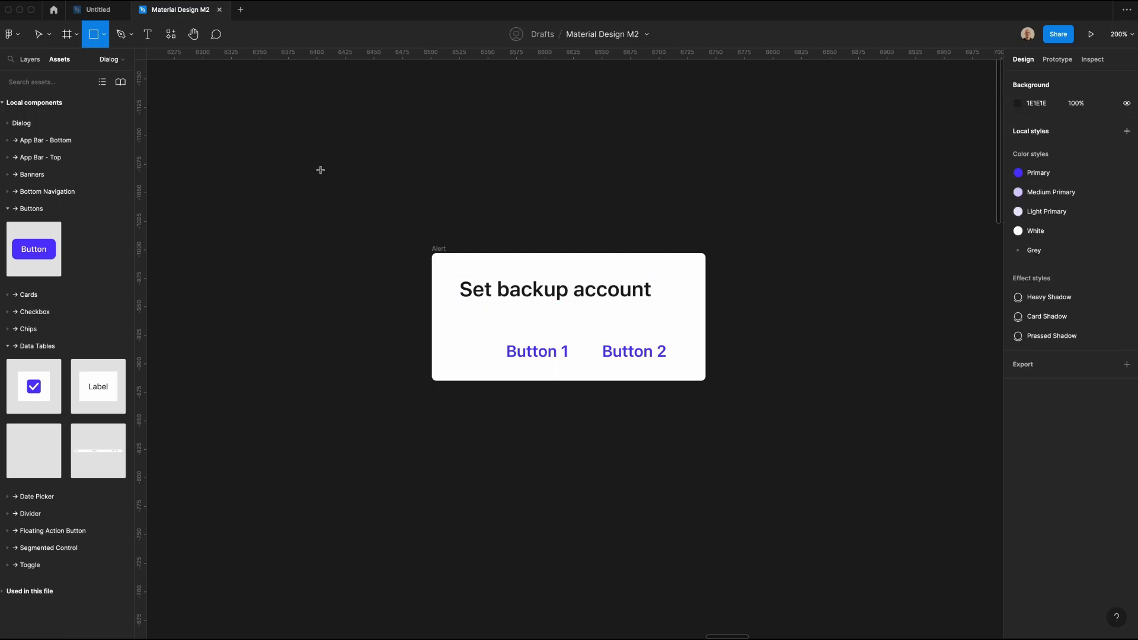
left_click_drag(307, 145, 341, 179)
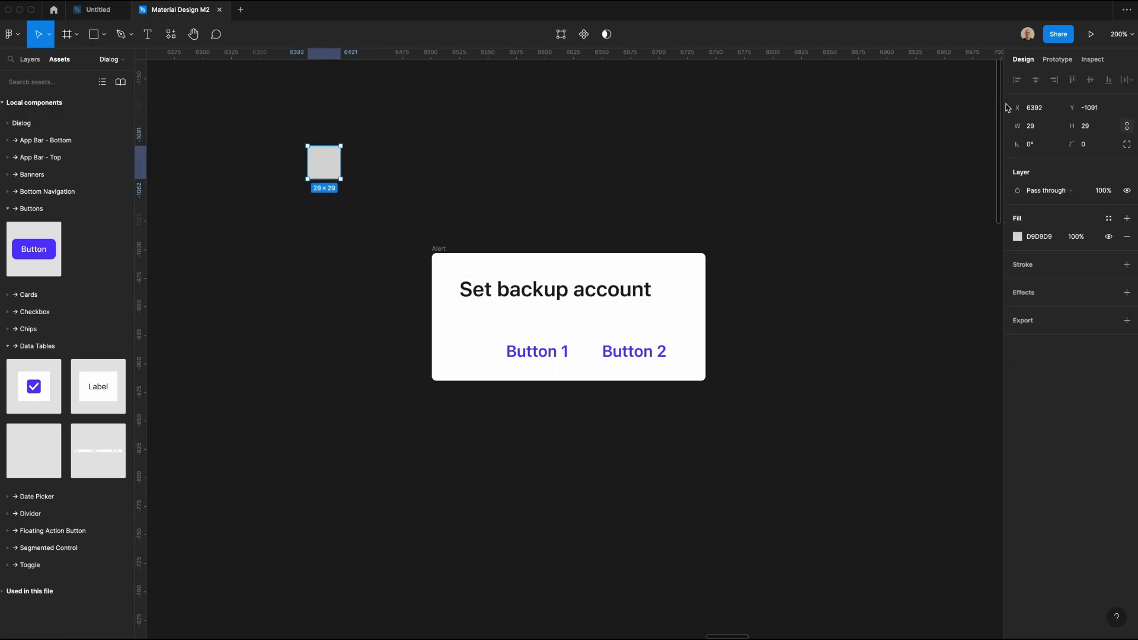
left_click(1034, 127)
type("40")
key("Return")
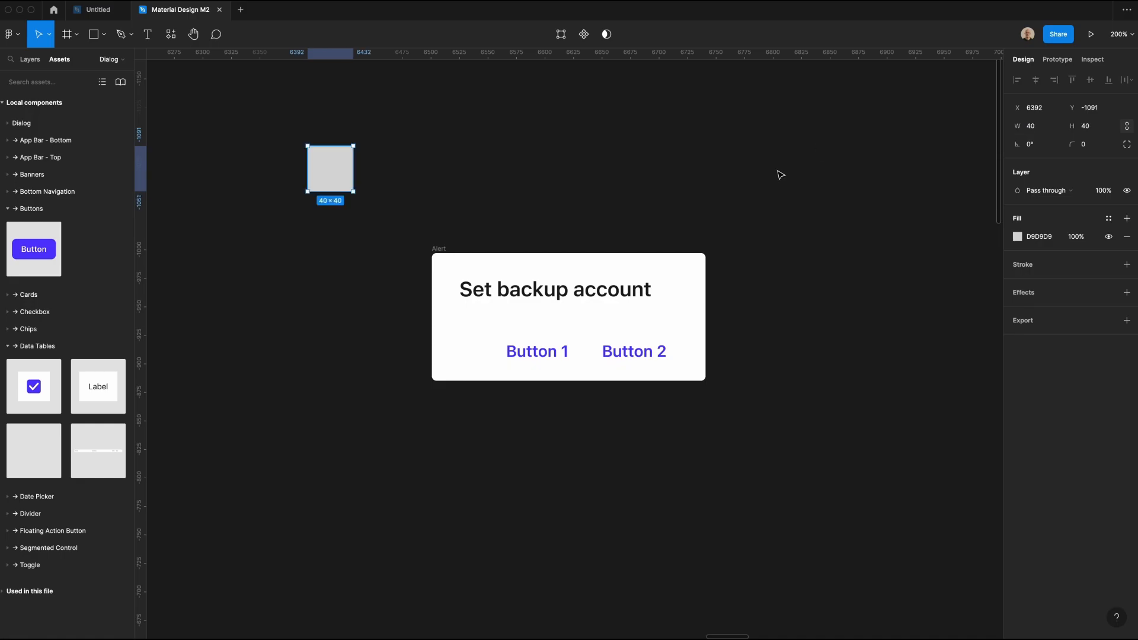
left_click(1108, 144)
type("100")
key("Return")
left_click(349, 252)
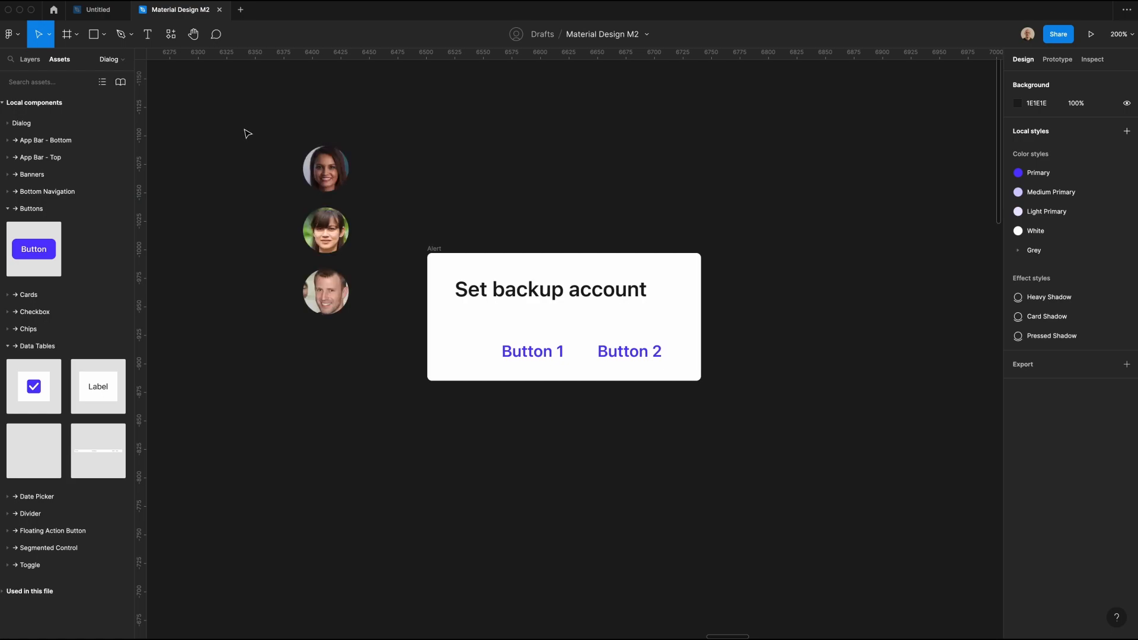
Step: Combine the three circular profile photos into a component set
left_click_drag(245, 129, 361, 345)
left_click(350, 326)
left_click_drag(287, 188, 350, 318)
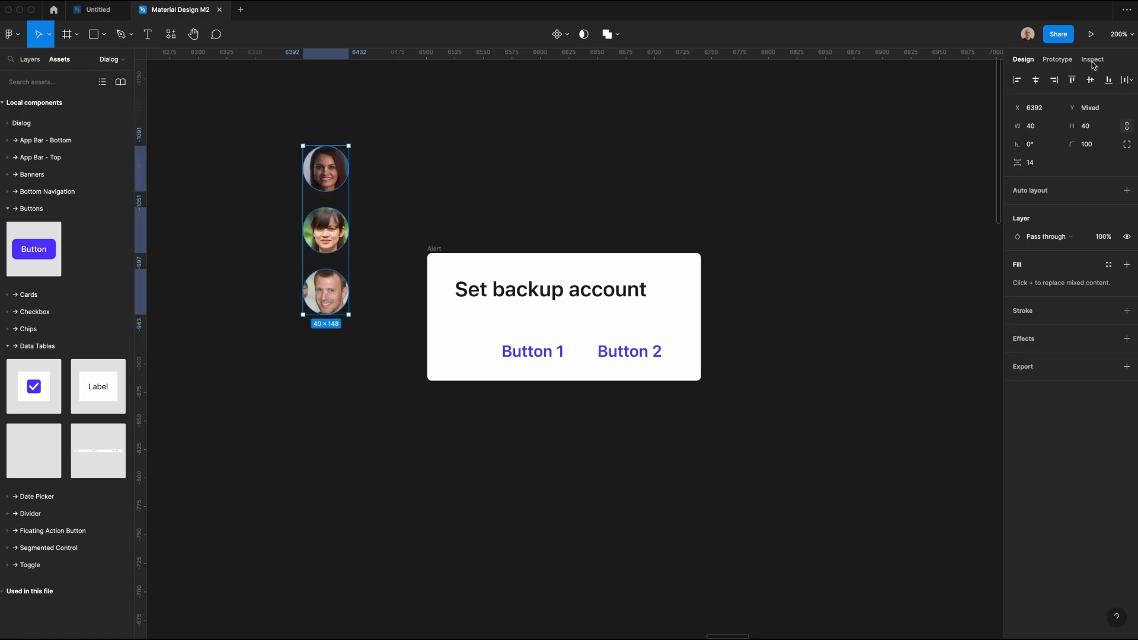
left_click(566, 34)
left_click(552, 89)
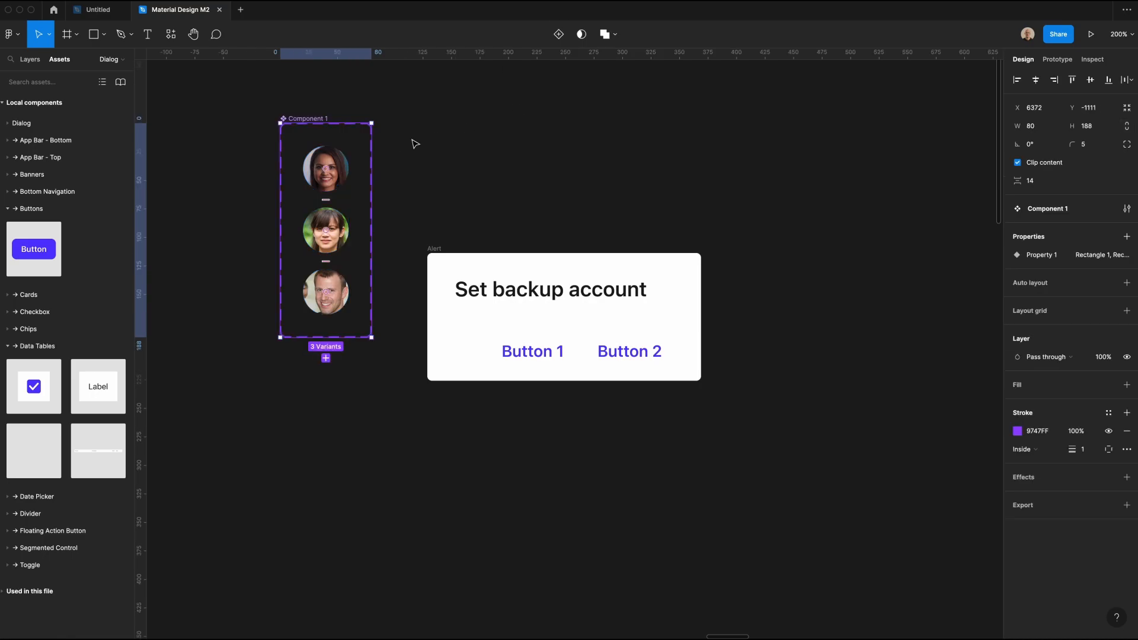
Step: Name the photo component set Profile Picture and its variant property Options
left_click(1066, 210)
type("Profile")
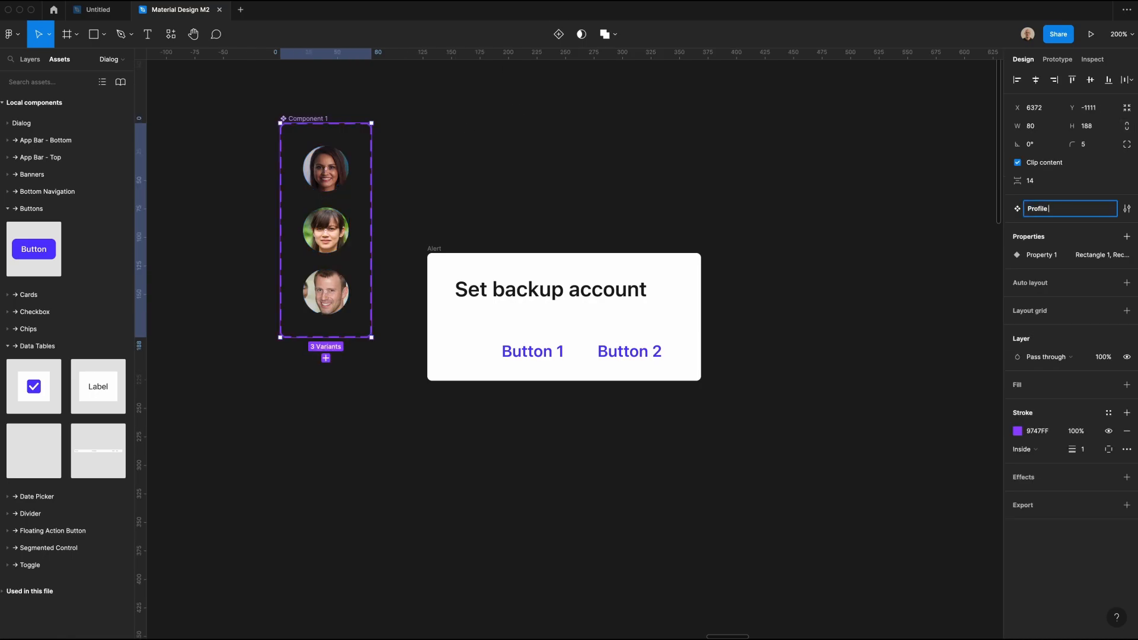
type("Picture")
double_click(1042, 255)
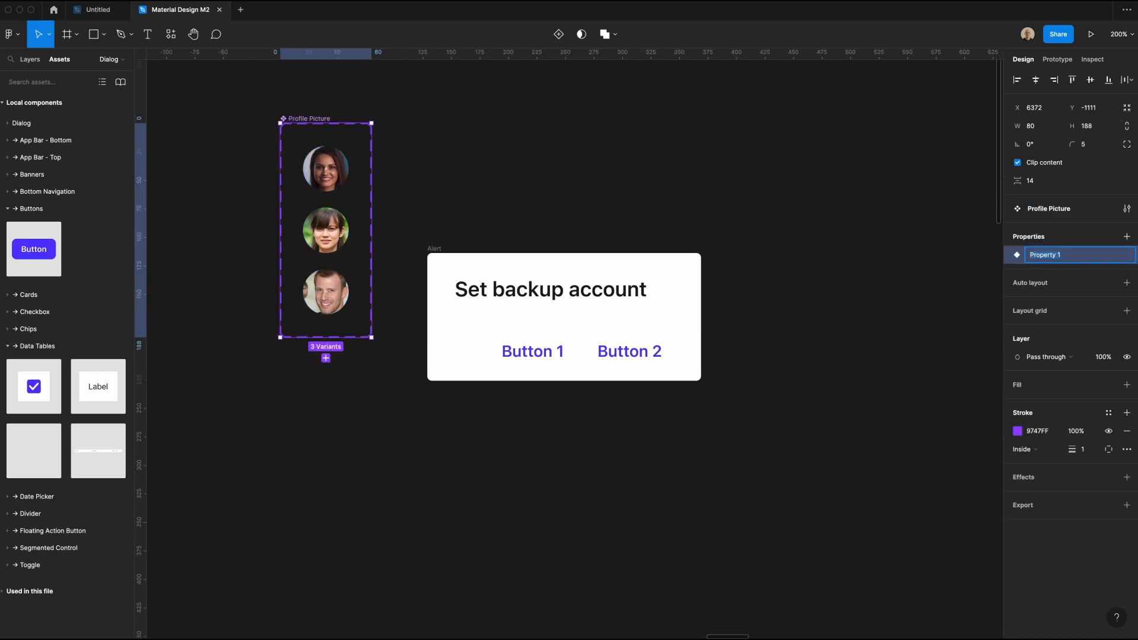
type("Options")
key("Return")
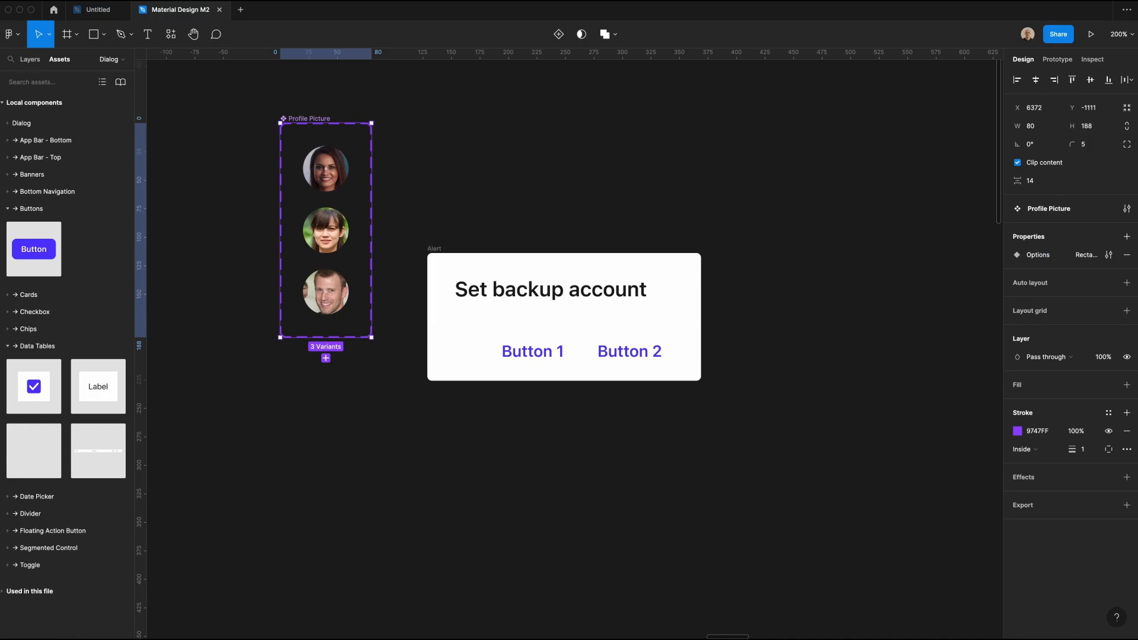
Step: Set the Options value to 1 for the upper profile picture variant and 2 for the middle one
left_click(326, 168)
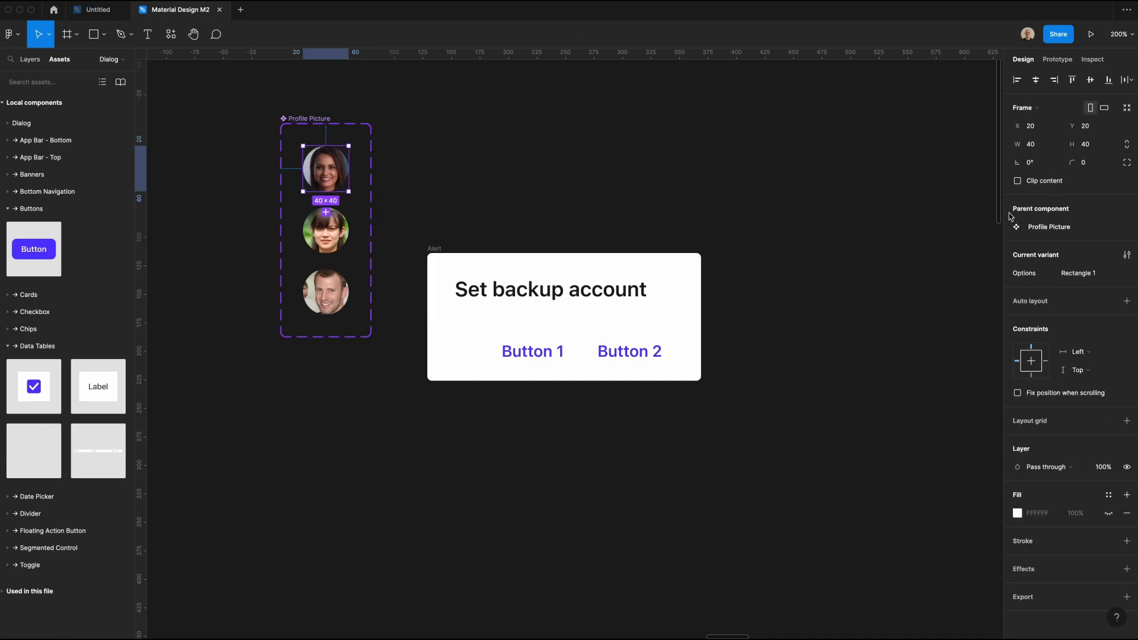
left_click(1082, 273)
type("1")
left_click(320, 237)
left_click(1081, 274)
type("2")
left_click(326, 292)
left_click(783, 228)
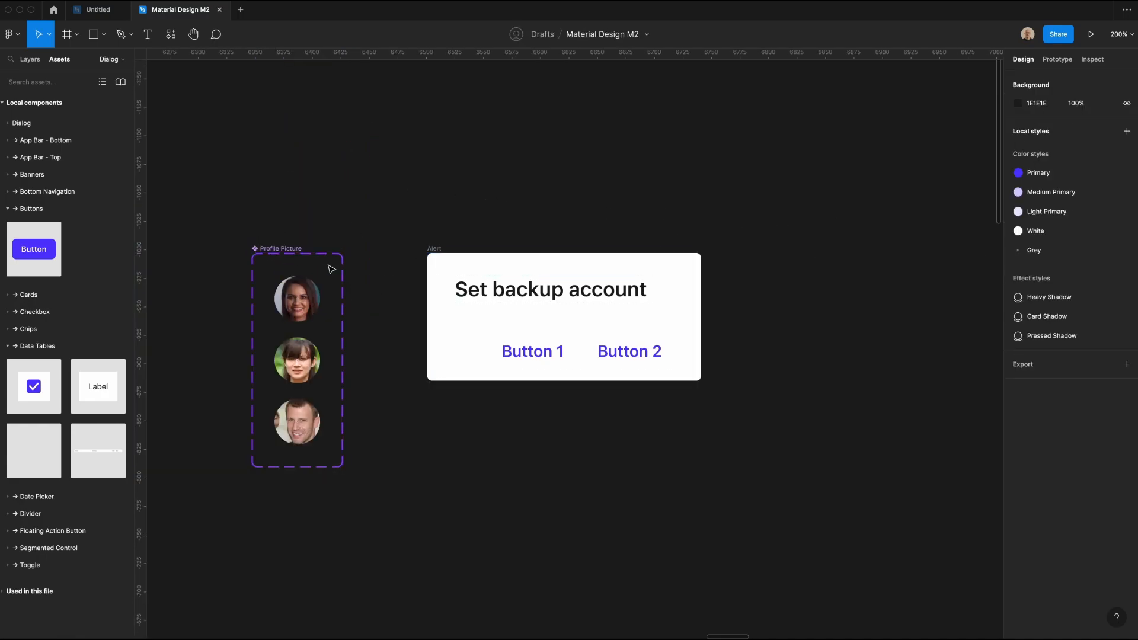
Step: Paste an instance of the first profile picture into the Alert frame and move it above the buttons
left_click(315, 311)
left_click(438, 187)
left_click(434, 249)
key("super+v")
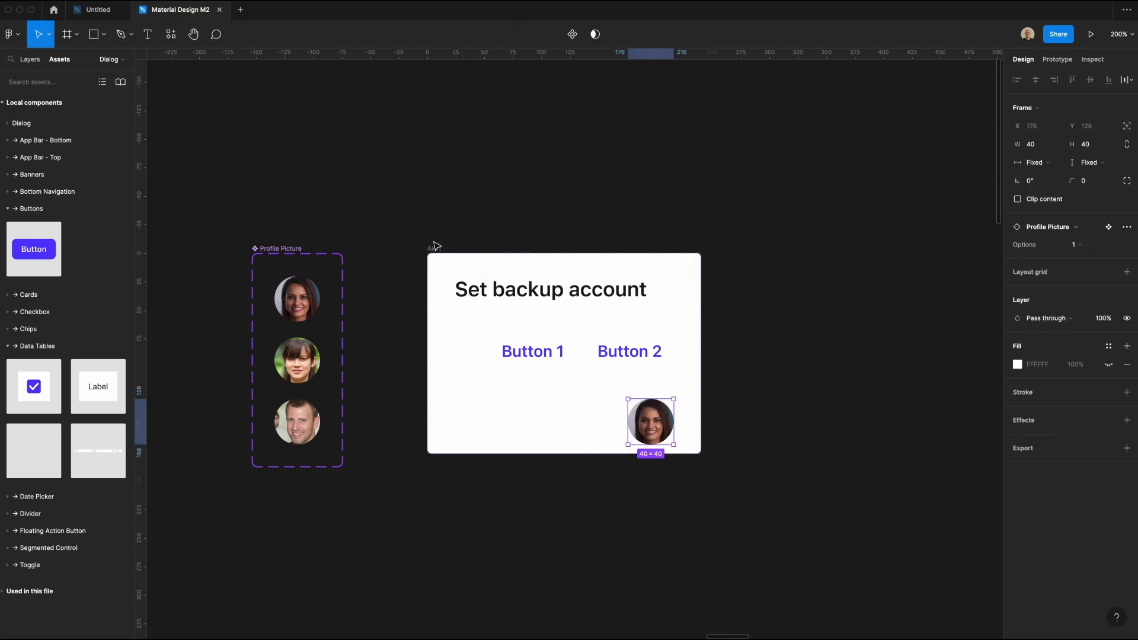
key("Up")
Step: Align the dialog frame's contents to the top left and set its bottom padding to 20
left_click(434, 249)
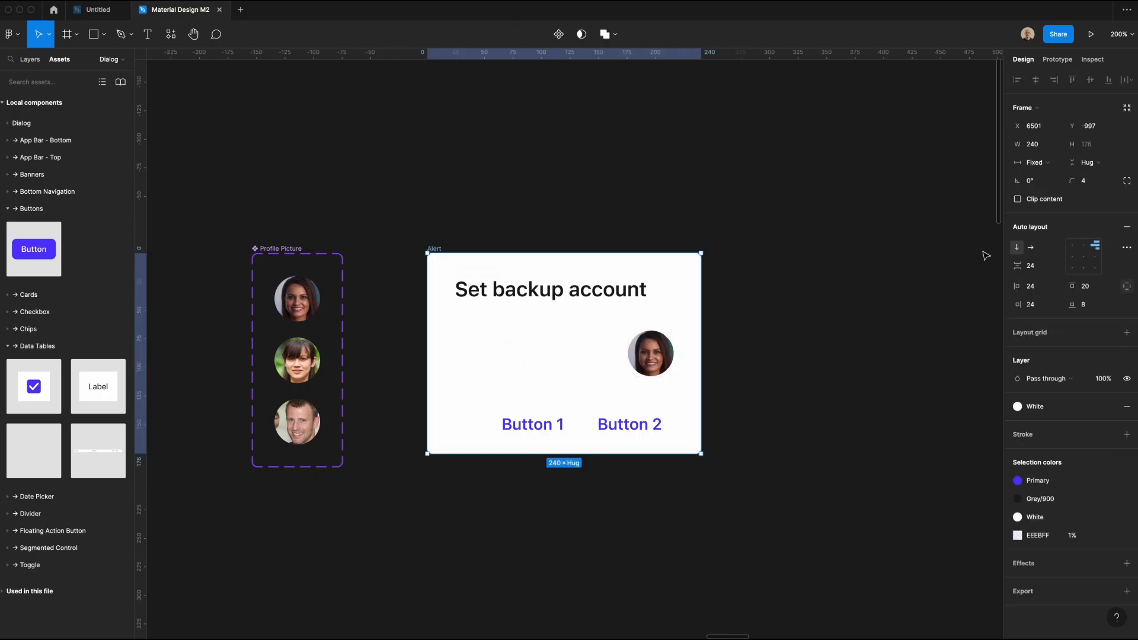
left_click(1071, 245)
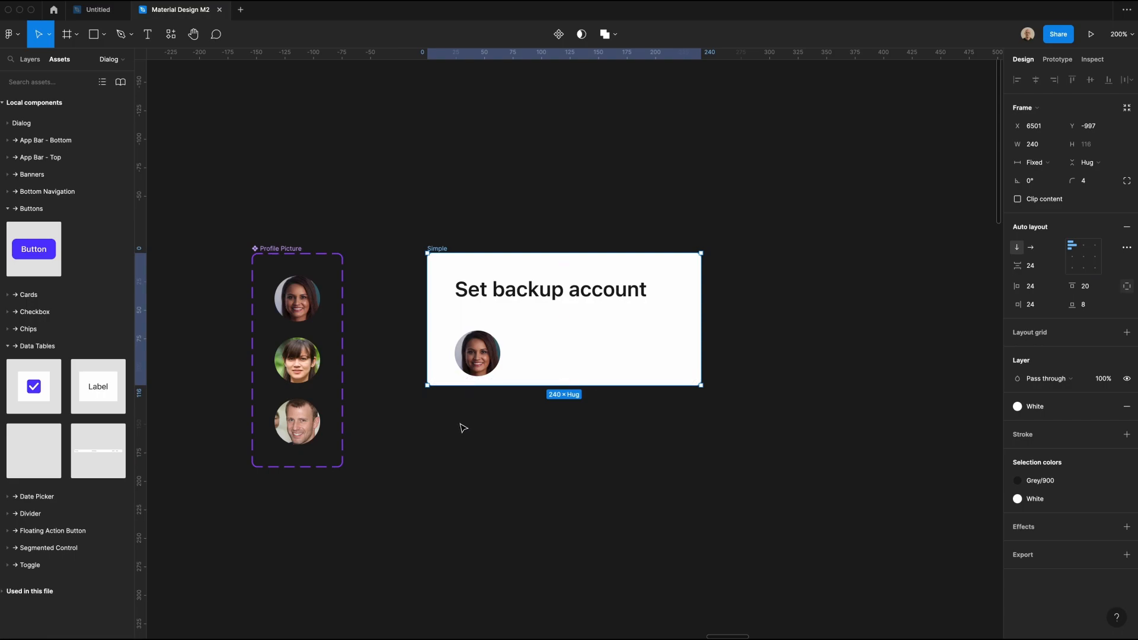
left_click(1094, 305)
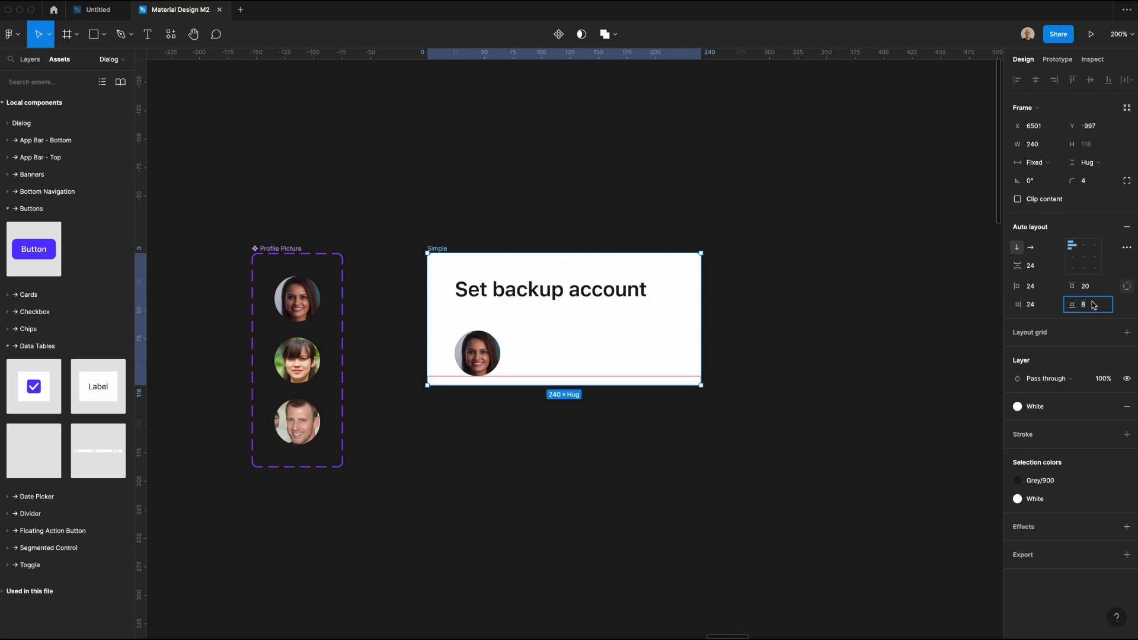
type("20")
key("Return")
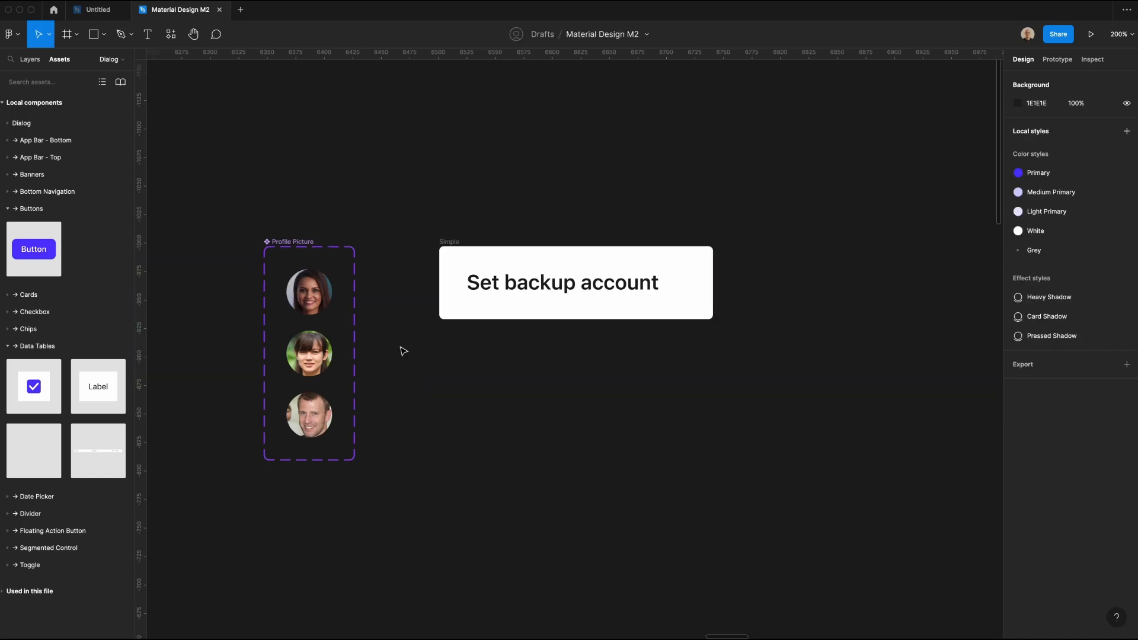
Step: Place a copy of the first profile picture under the Simple frame's heading and add a sample e-mail address text below it
left_click_drag(309, 292, 527, 318)
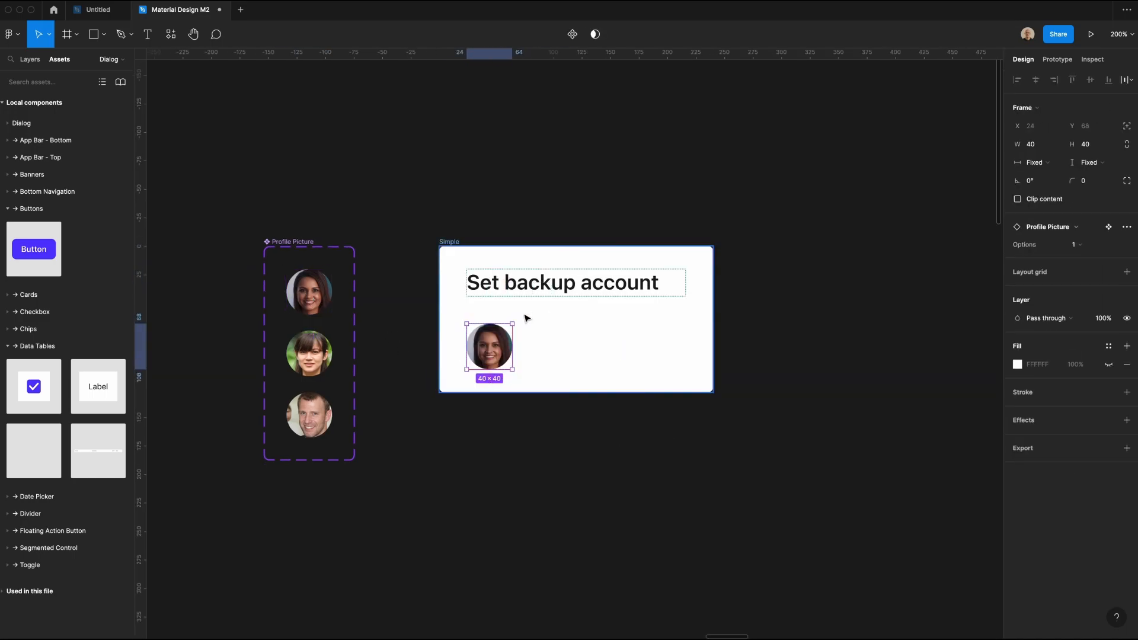
left_click(531, 460)
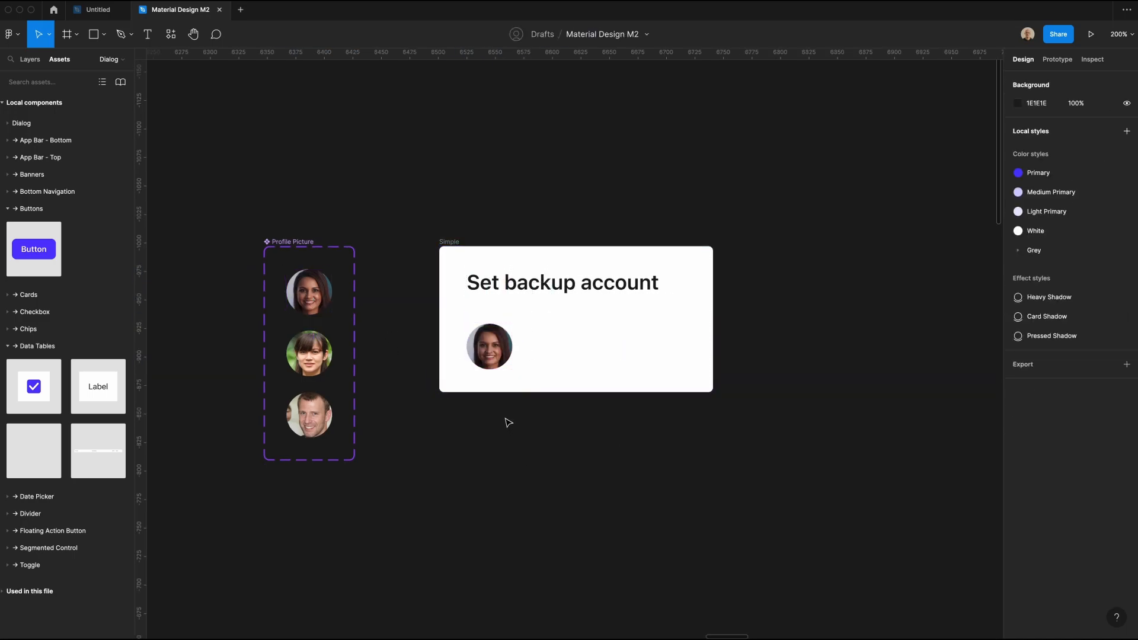
key("t")
left_click(560, 362)
key("Escape")
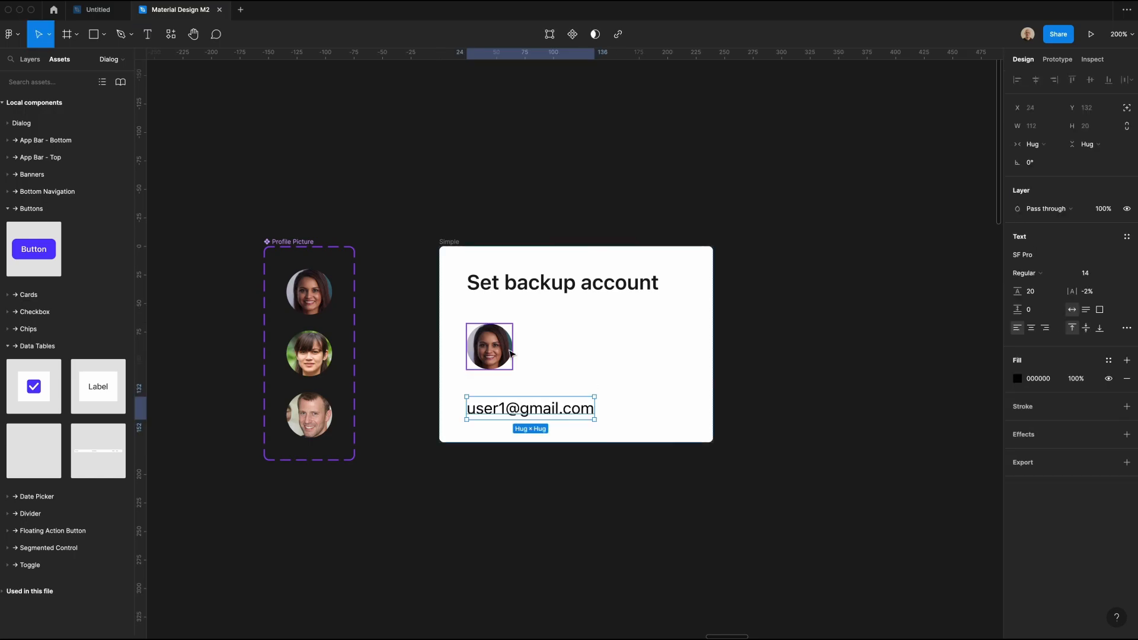
Step: Wrap the profile picture and e-mail text in a horizontal auto layout with 12 spacing, aligned left and vertically centred
left_click(508, 353, "shift")
key("shift+a")
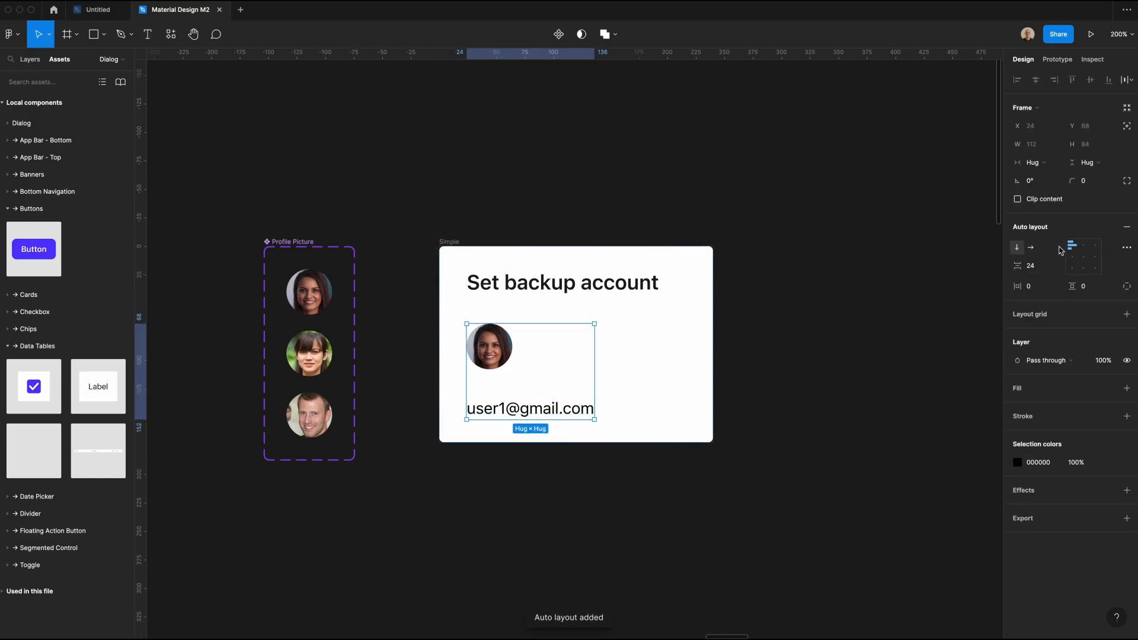
left_click(1032, 248)
left_click(1043, 266)
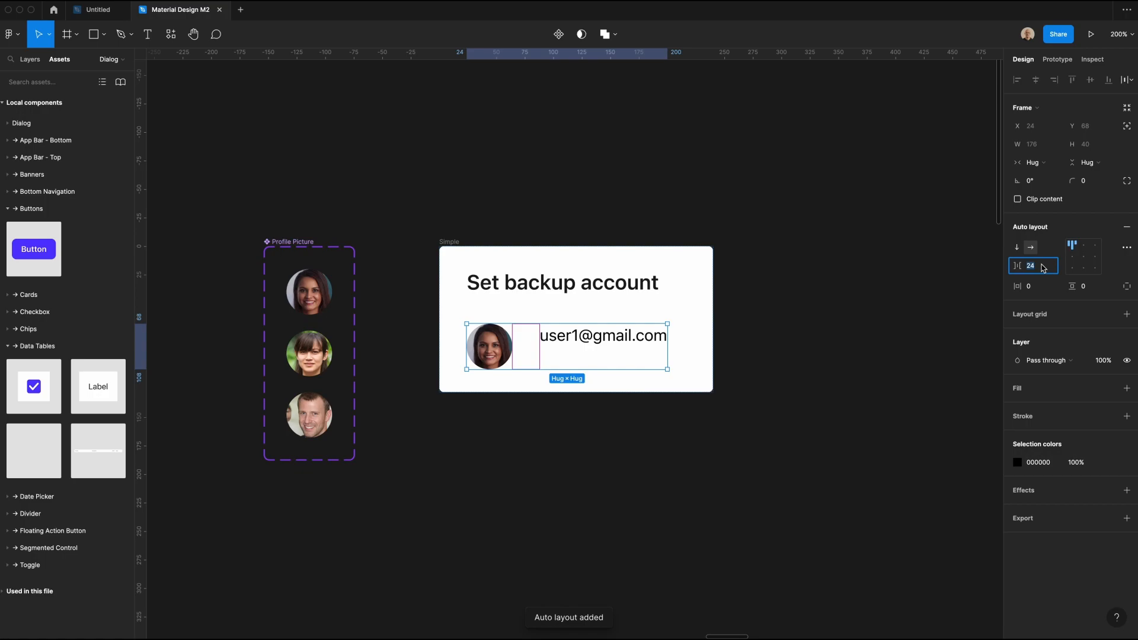
type("12")
key("Return")
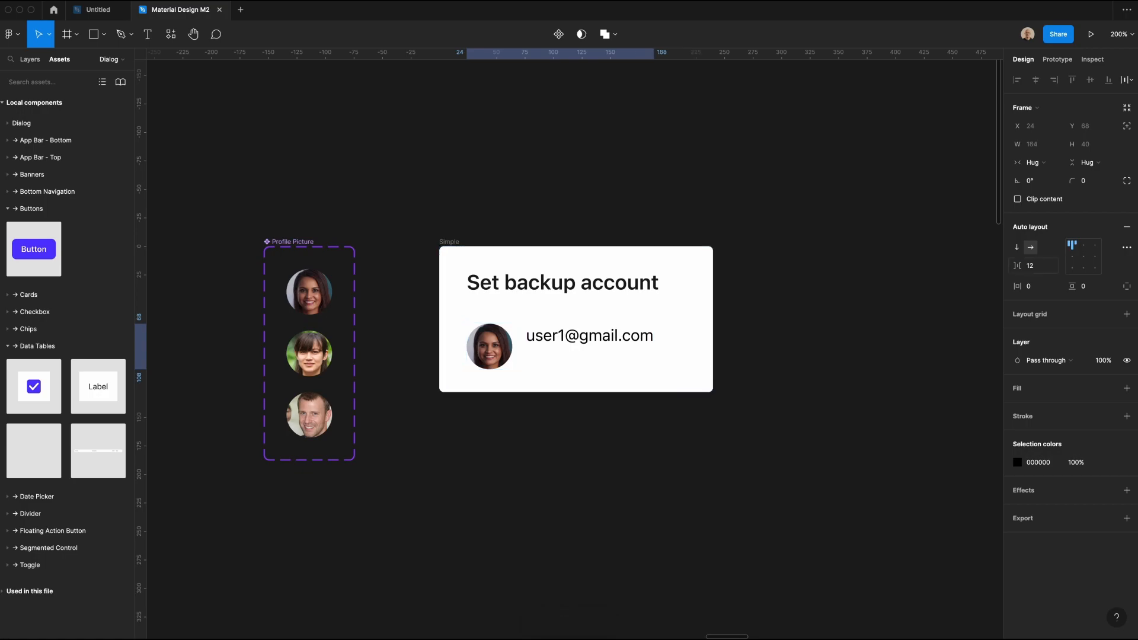
left_click(1072, 256)
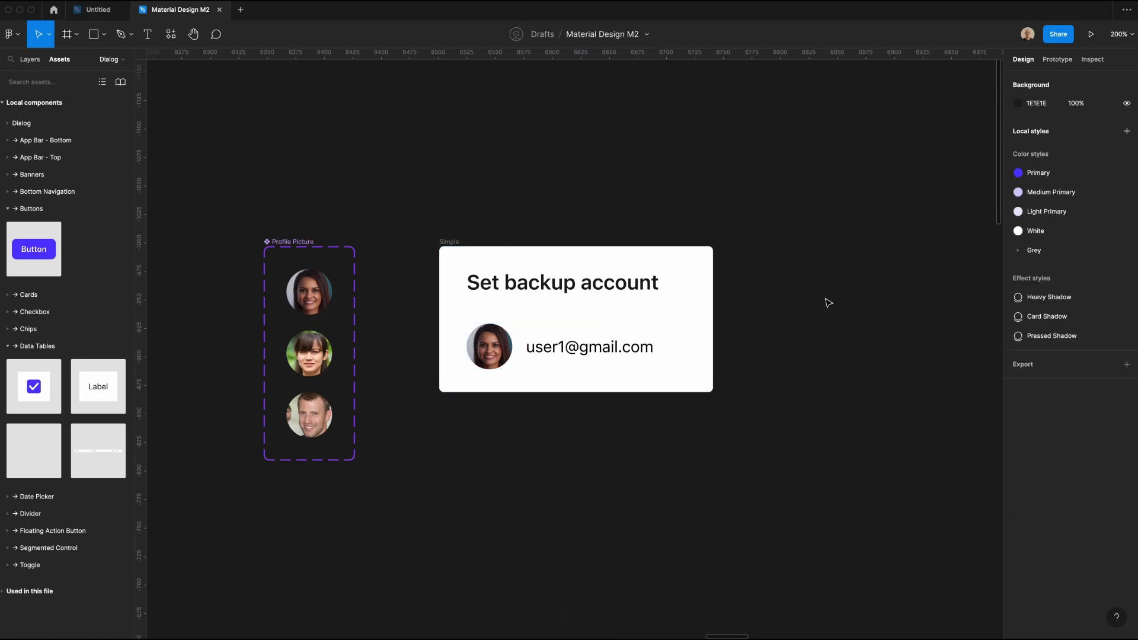
Step: Set the account row and its e-mail text to fill the available width
left_click(1043, 161)
left_click(1048, 176)
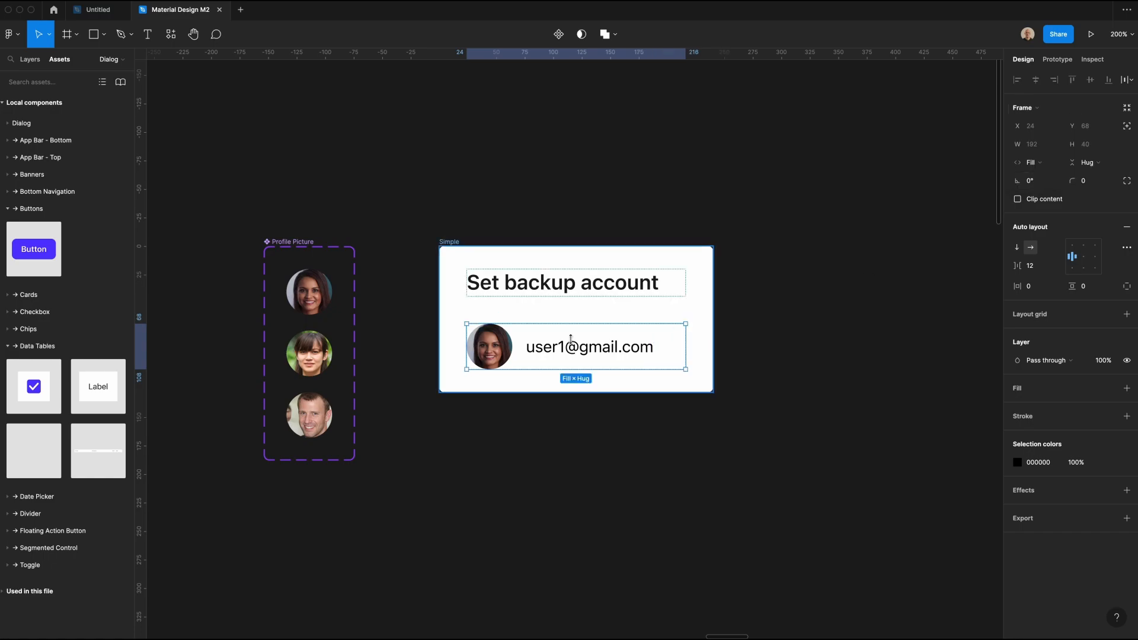
double_click(570, 347)
left_click(1032, 144)
left_click(1031, 158)
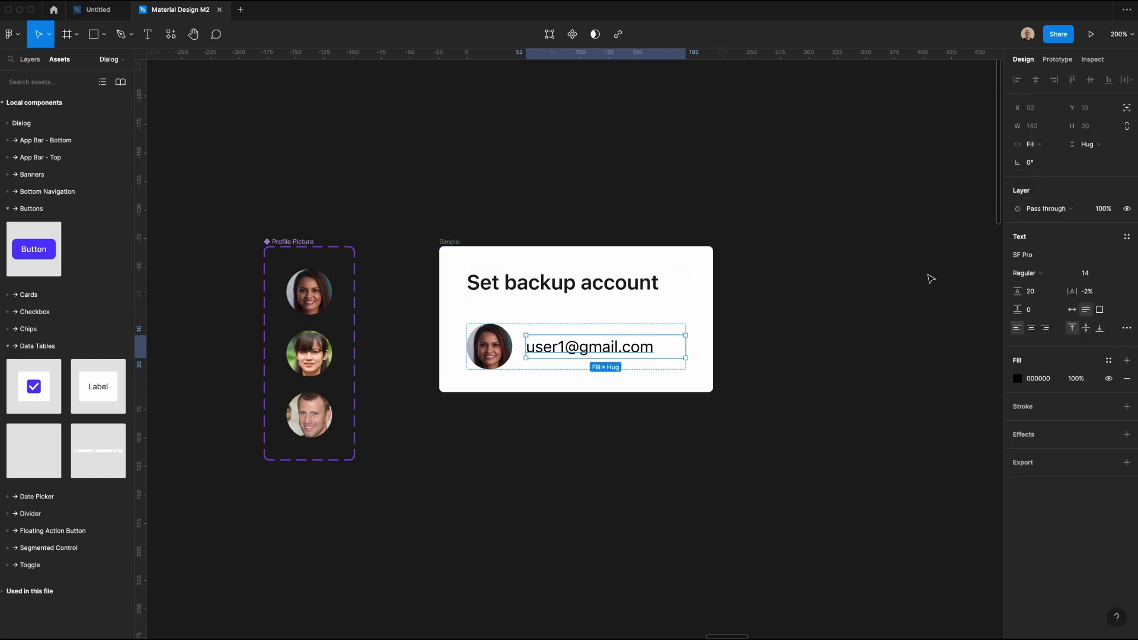
Step: Copy the account row below the profile picture variants and turn the copy into a component named Row
left_click(929, 276)
left_click(565, 355)
left_click_drag(572, 354, 381, 526)
key("shift+a")
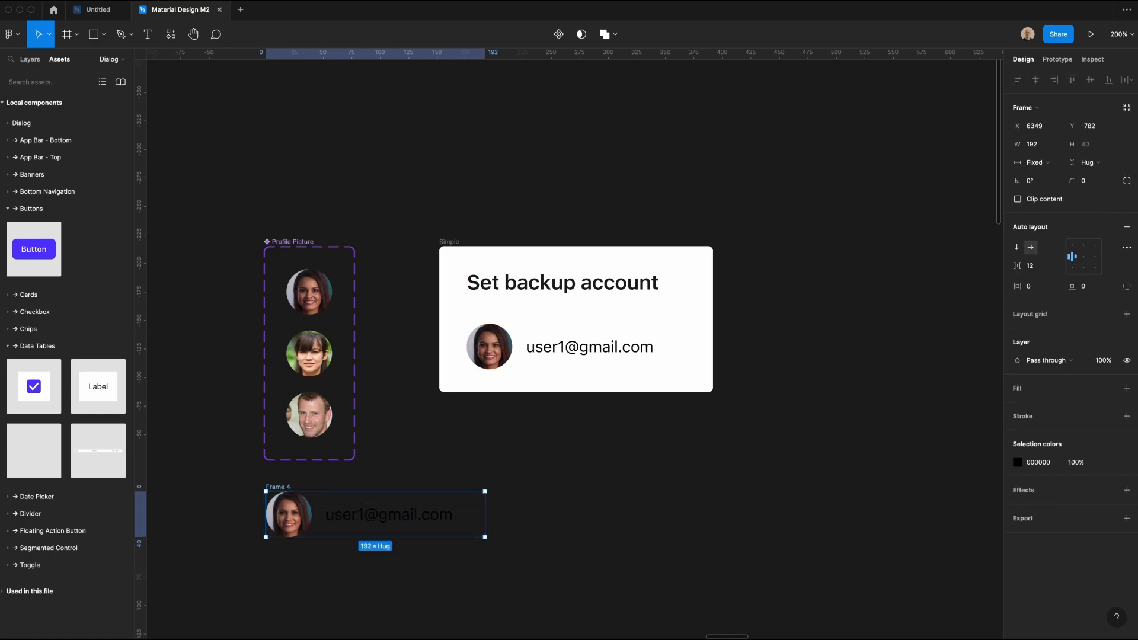
key("super+alt+k")
double_click(288, 487)
type("Row")
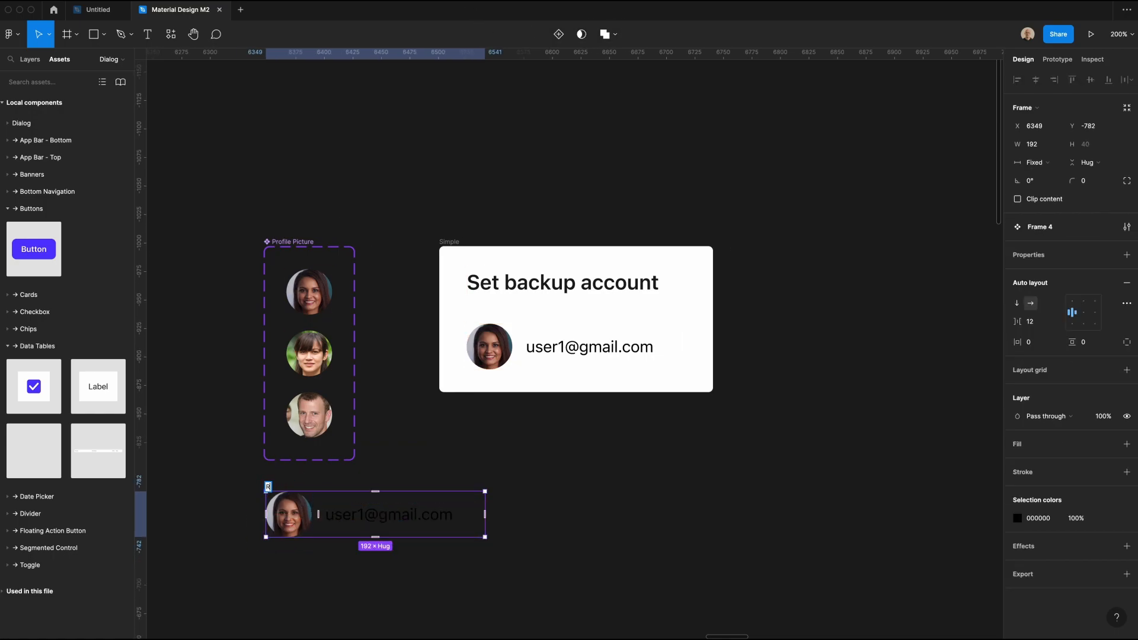
key("Return")
left_click_drag(288, 497, 286, 510)
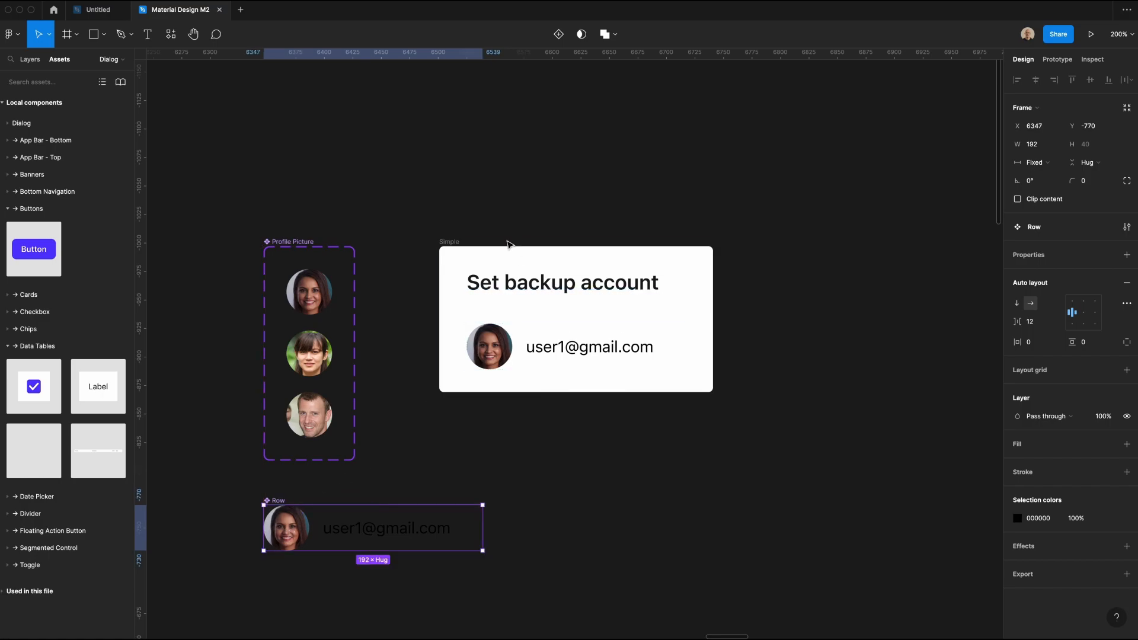
Step: Paste three Row instances into the Simple frame and delete the original non-component row
left_click(451, 243)
key("super+v")
key("super+v")
key("super+v")
left_click(489, 349)
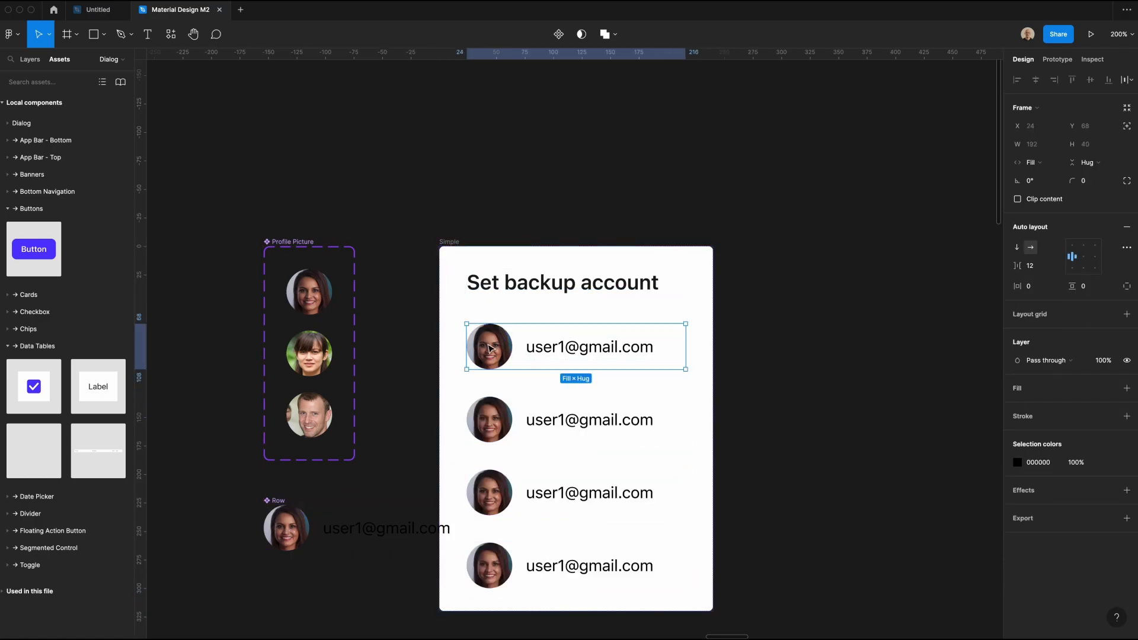
key("Delete")
Step: Wrap the three account rows in a vertical auto layout with 16 spacing
left_click(493, 351)
left_click(516, 421, "shift")
left_click(552, 487, "shift")
key("shift+a")
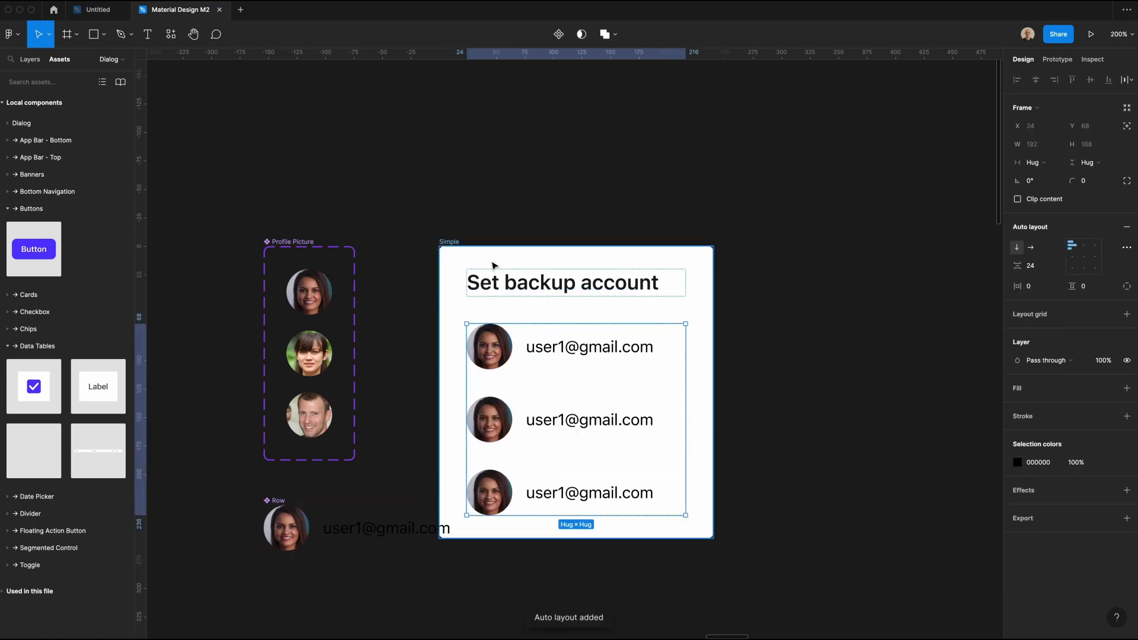
left_click(1050, 268)
type("16")
key("Return")
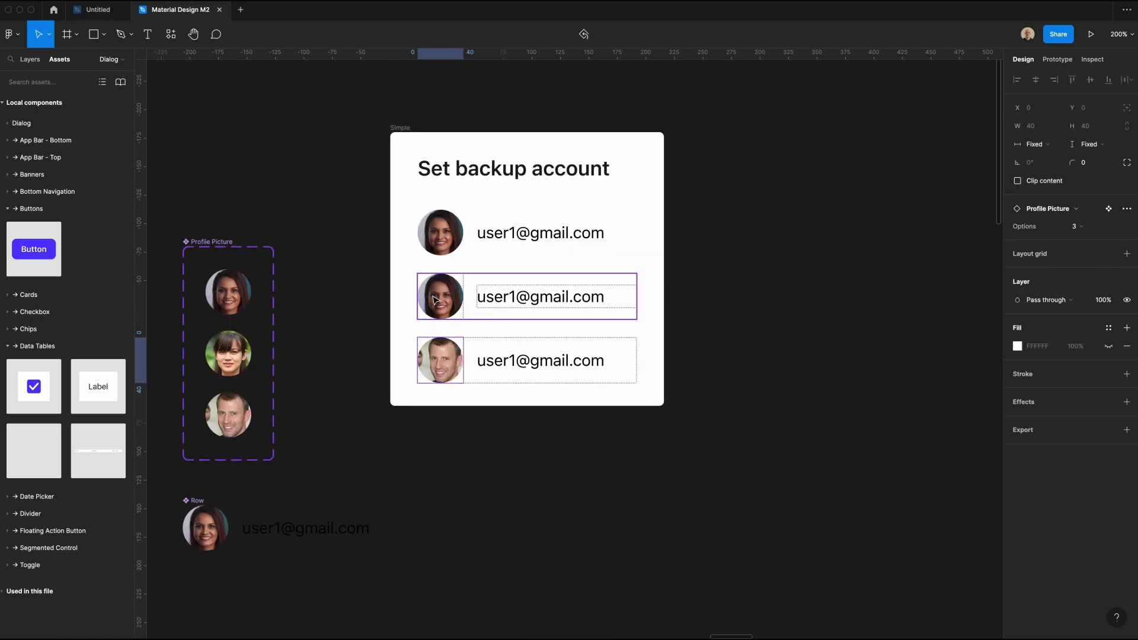
Step: Switch the profile pictures of the second and third rows to options 2 and 3
left_click(435, 299)
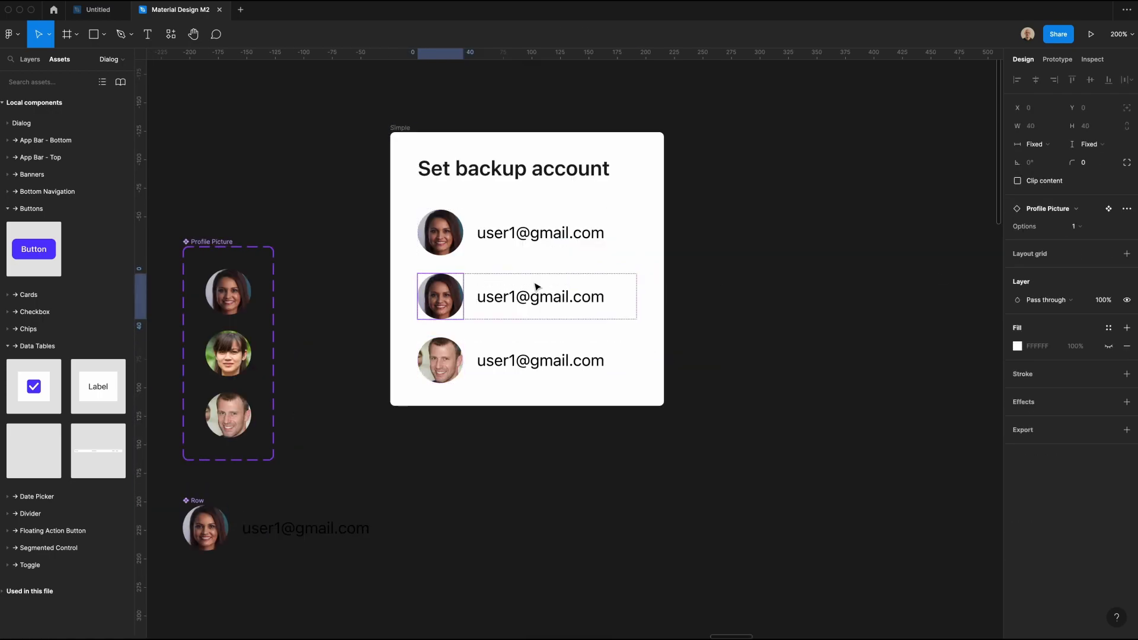
left_click(1078, 226)
left_click(1089, 236)
Step: Change the user number in the second and third rows' sample e-mail addresses to 2 and 3, and select the Simple frame
double_click(540, 297)
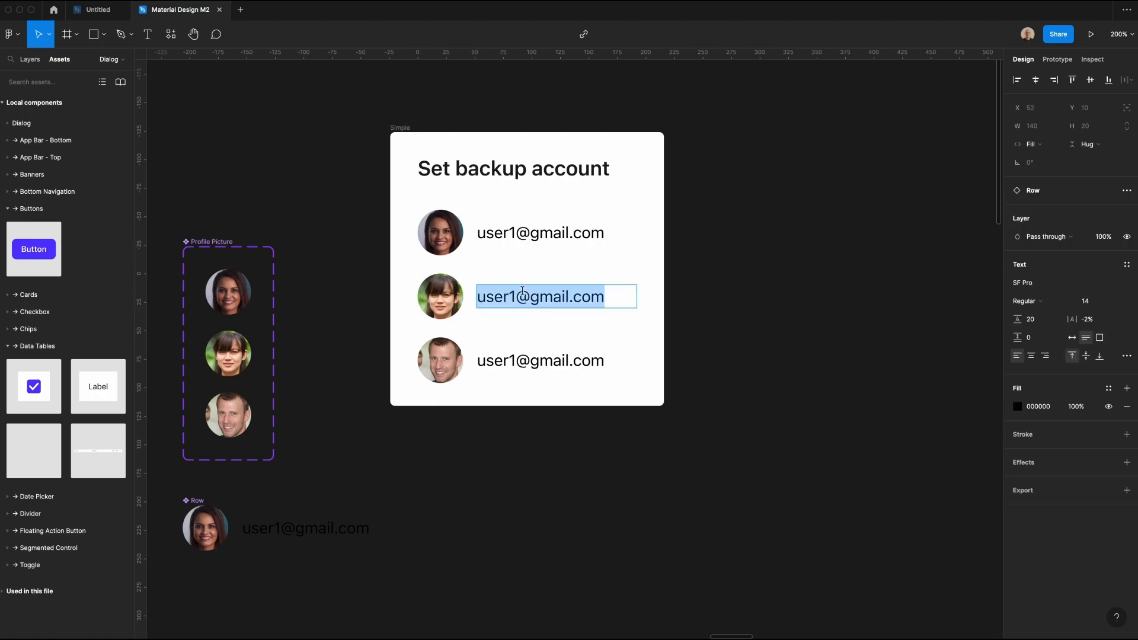
left_click(486, 296)
key("Right")
key("Right")
key("Right")
key("Right")
key("BackSpace")
type("2")
left_click(511, 360)
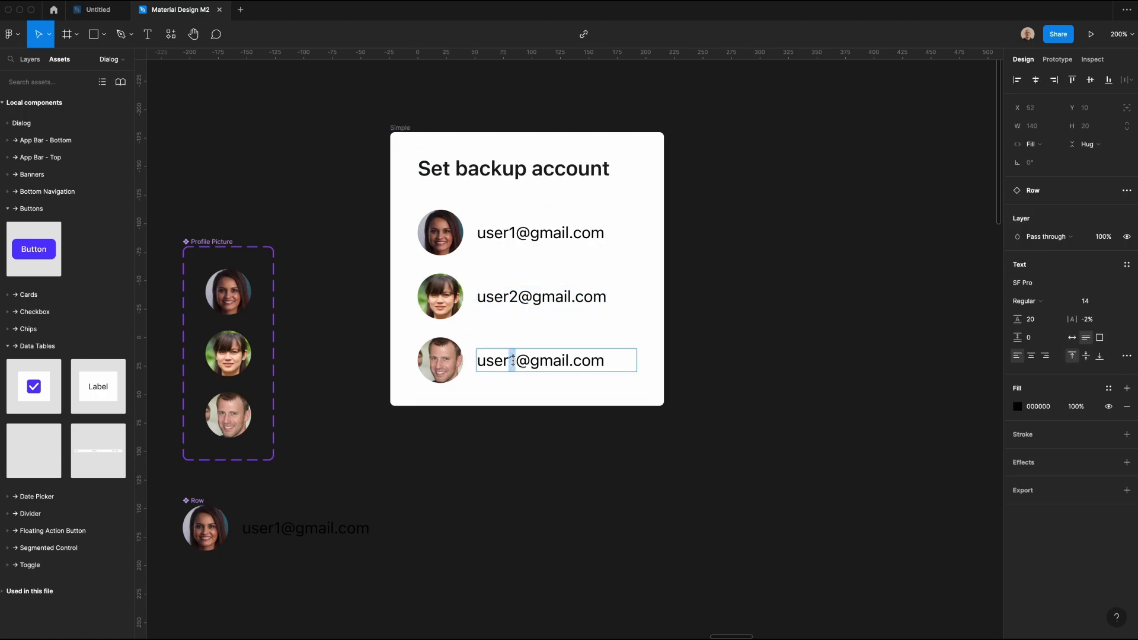
type("3")
left_click(761, 380)
scroll(760, 380, "up", 1)
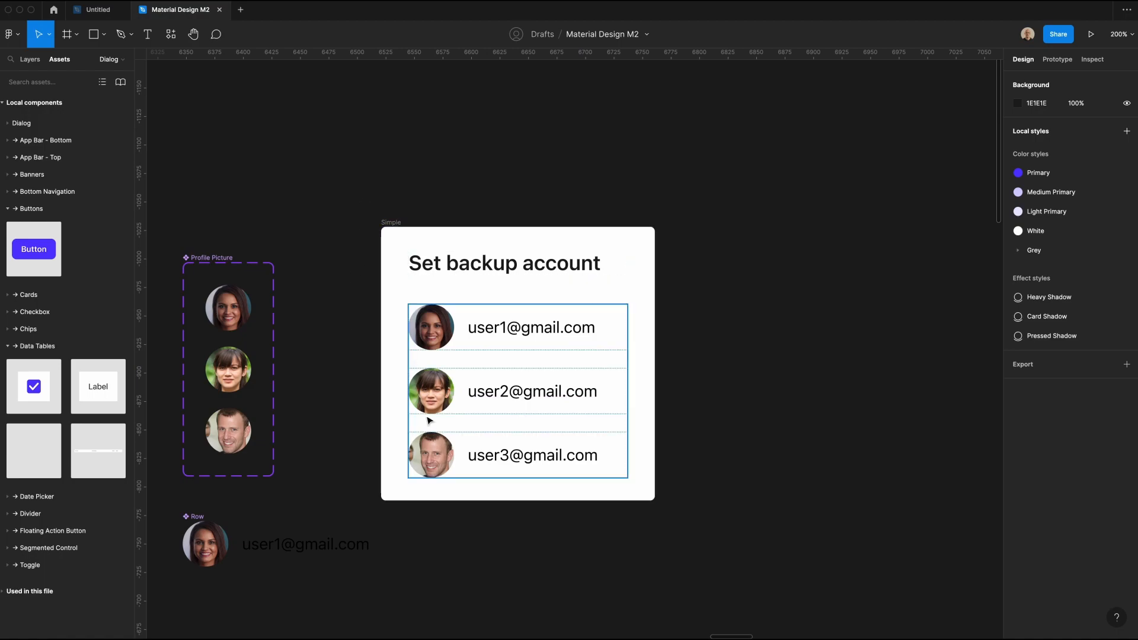
left_click(384, 223)
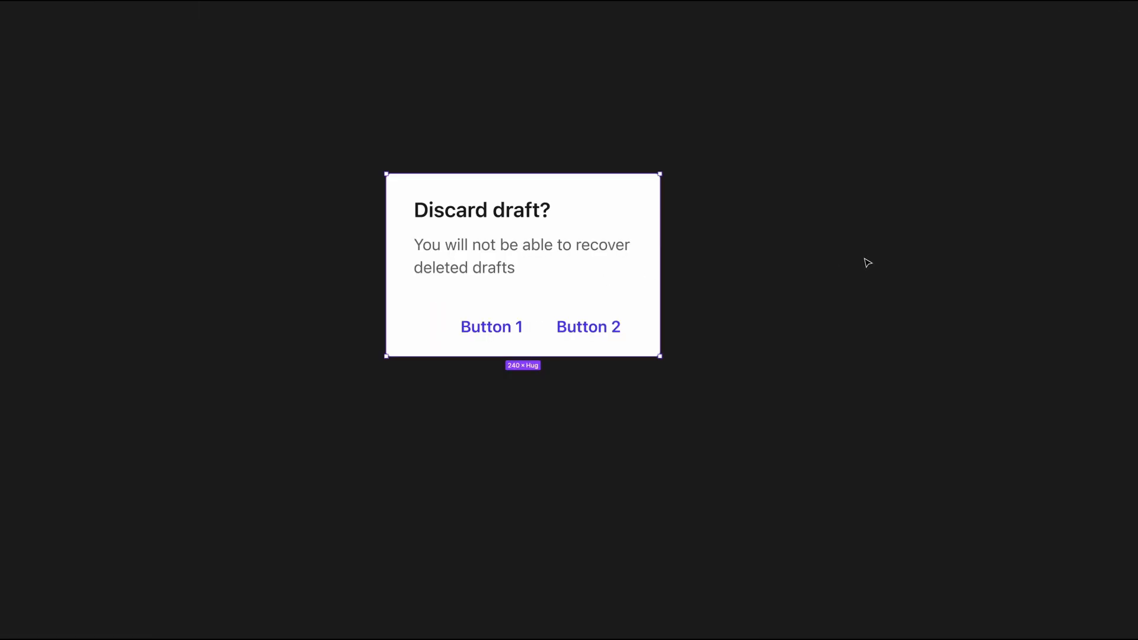
Step: Detach the Alert instance, set its heading to "This is a two line dialog header" and replace the body with Lorem ipsum text
right_click(574, 254)
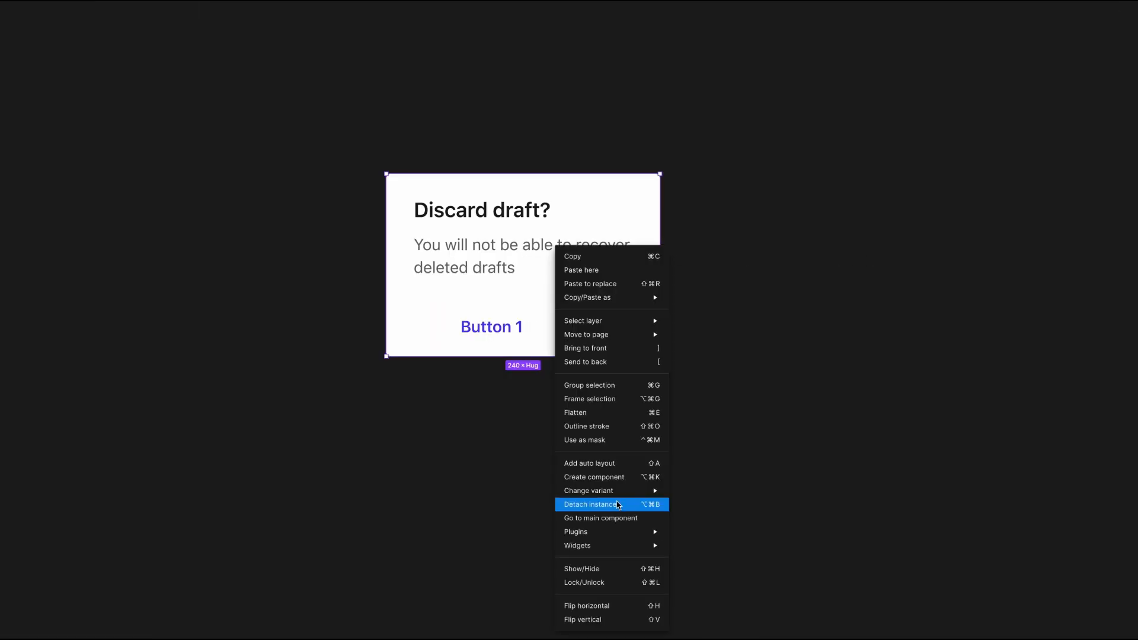
left_click(617, 504)
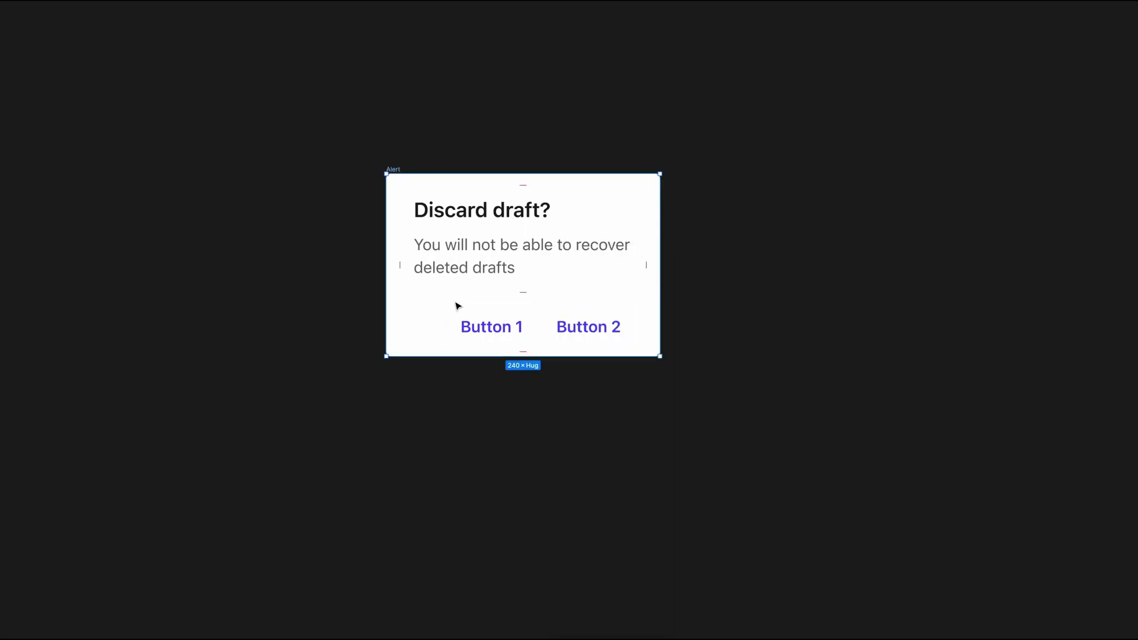
double_click(466, 210)
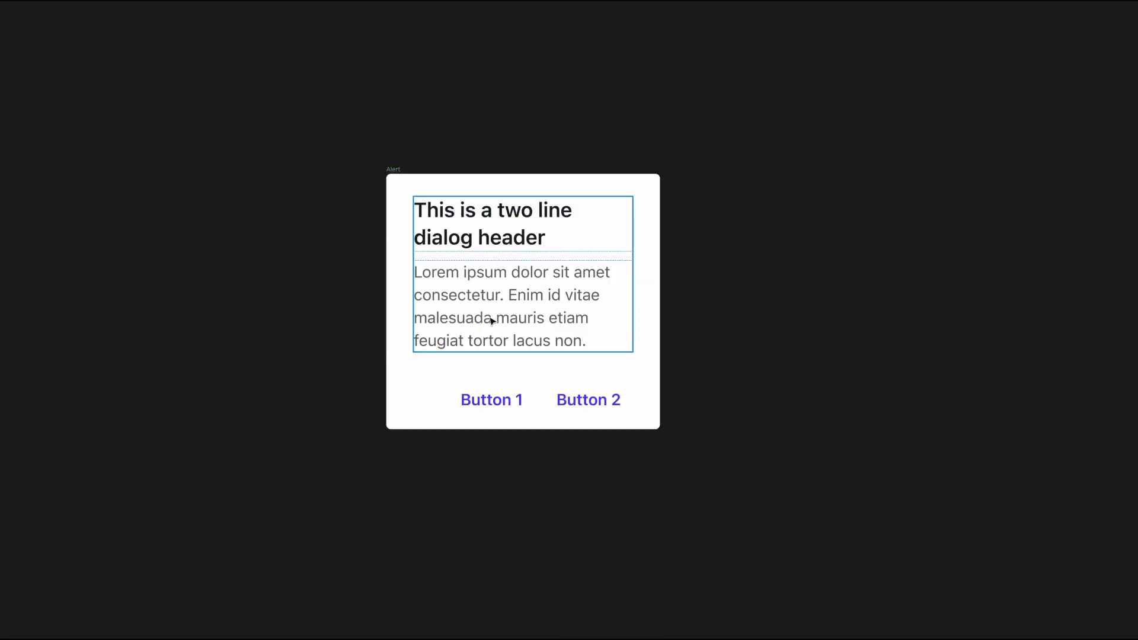
Step: Rename the detached Alert frame as Confirm
left_click(393, 170)
double_click(393, 169)
type("Cdnfirm")
key("Return")
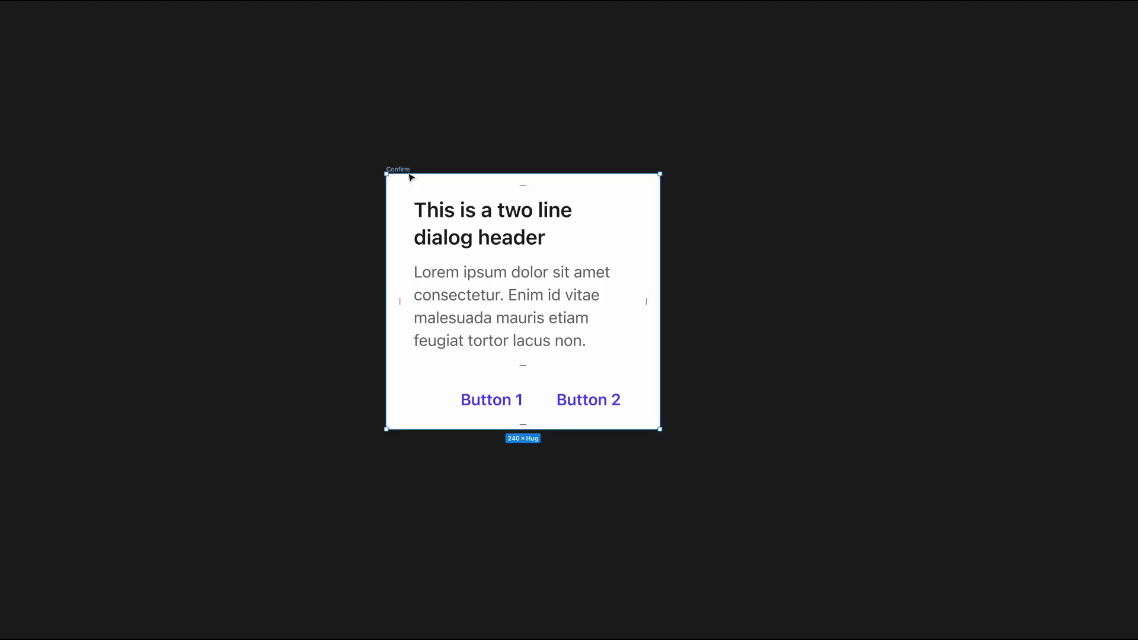
Step: Duplicate the Confirm frame beside the original and stack the copy's two buttons vertically
left_click_drag(452, 213, 196, 212)
left_click_drag(295, 210, 613, 254, "alt")
left_click(617, 399)
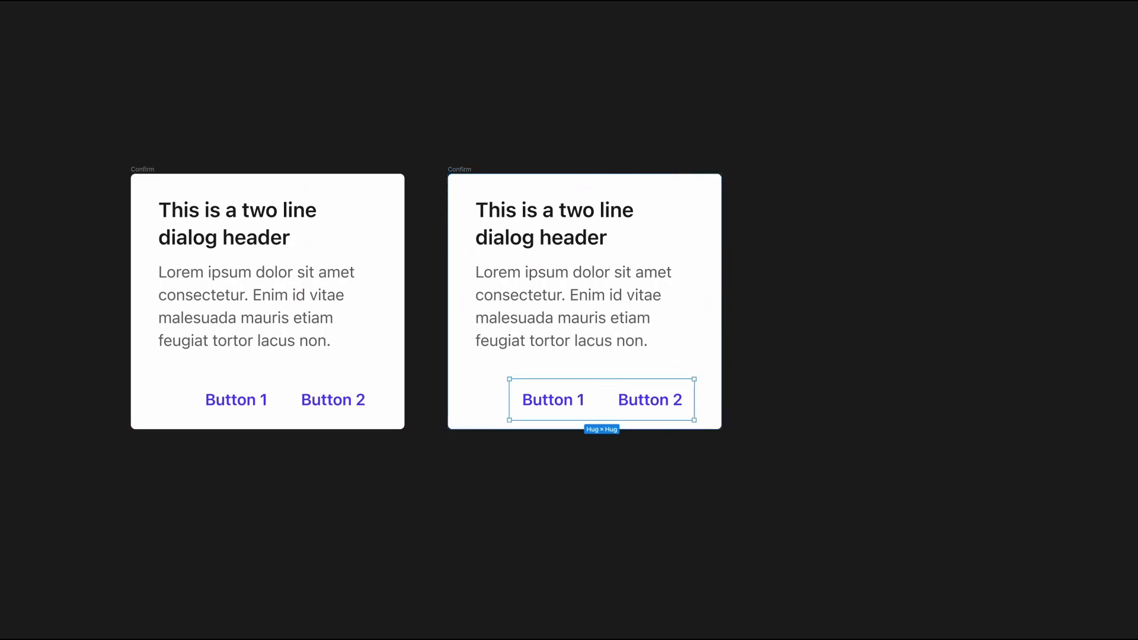
left_click(832, 308)
Step: Change the upper stacked button's label to "CTA with more text" and make the stacked buttons' widths fit their labels
double_click(628, 401, "super")
key("BackSpace")
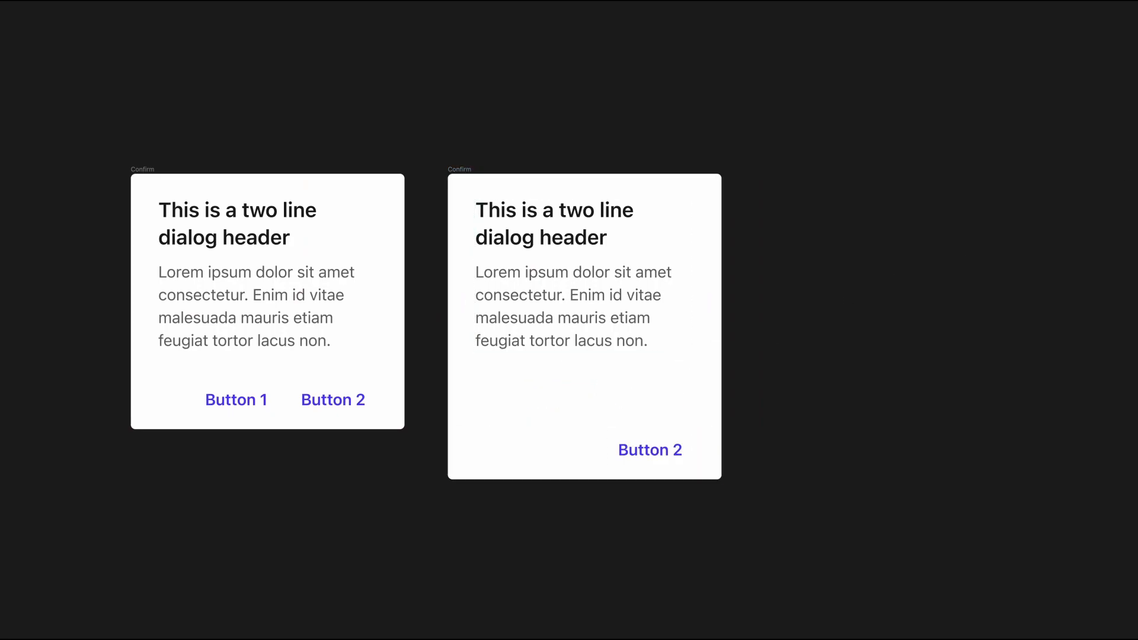
type("CTA with more")
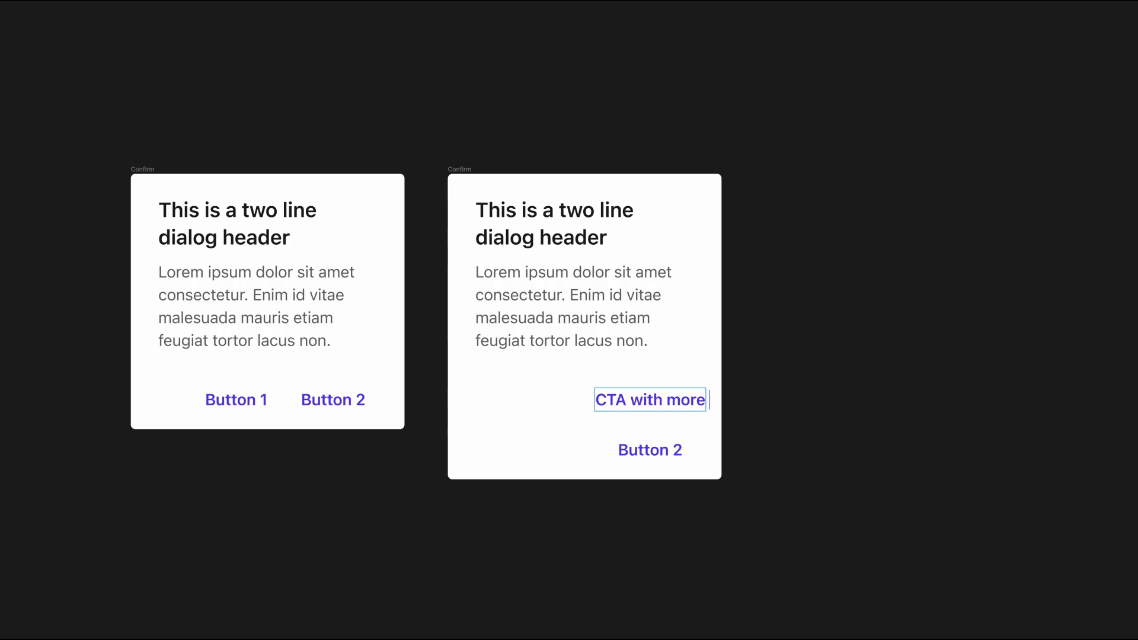
type(" text")
left_click_drag(606, 380, 696, 421)
left_click_drag(692, 382, 694, 383)
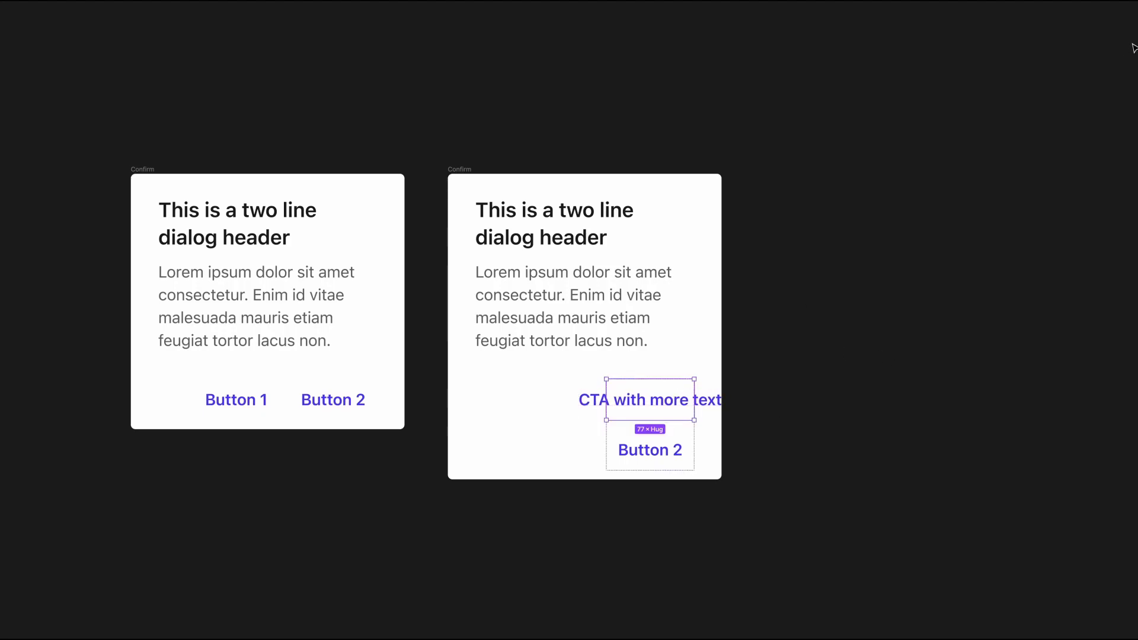
key("shift+a")
left_click(976, 234)
Step: Rename the Confirm frame with side-by-side buttons as Default and the one with stacked buttons as Stacked
left_click(458, 170)
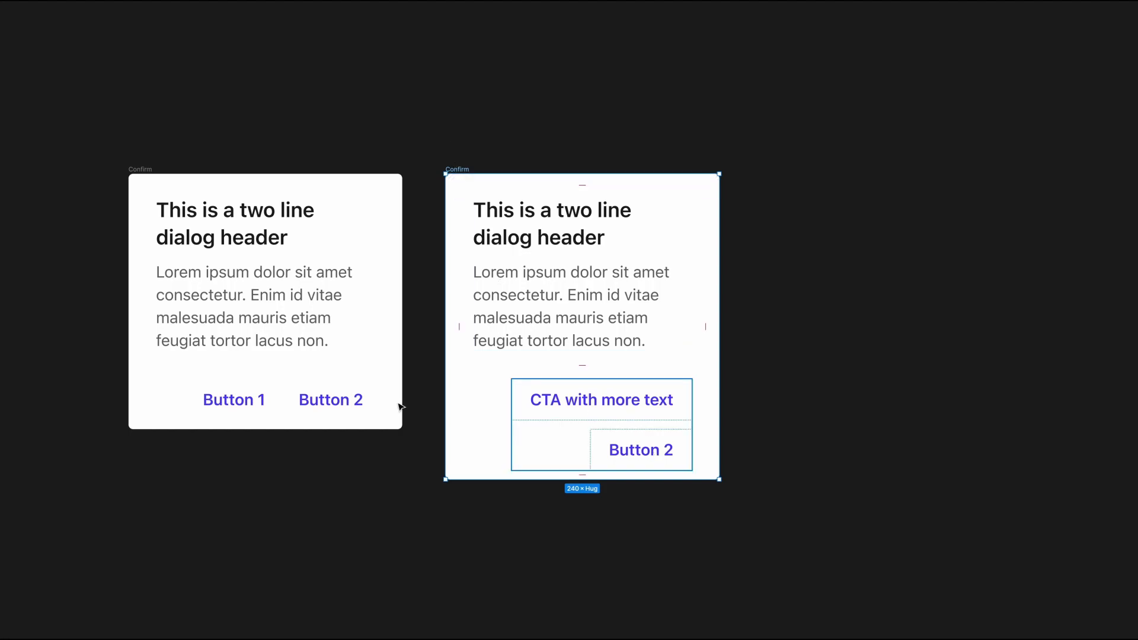
left_click(132, 167)
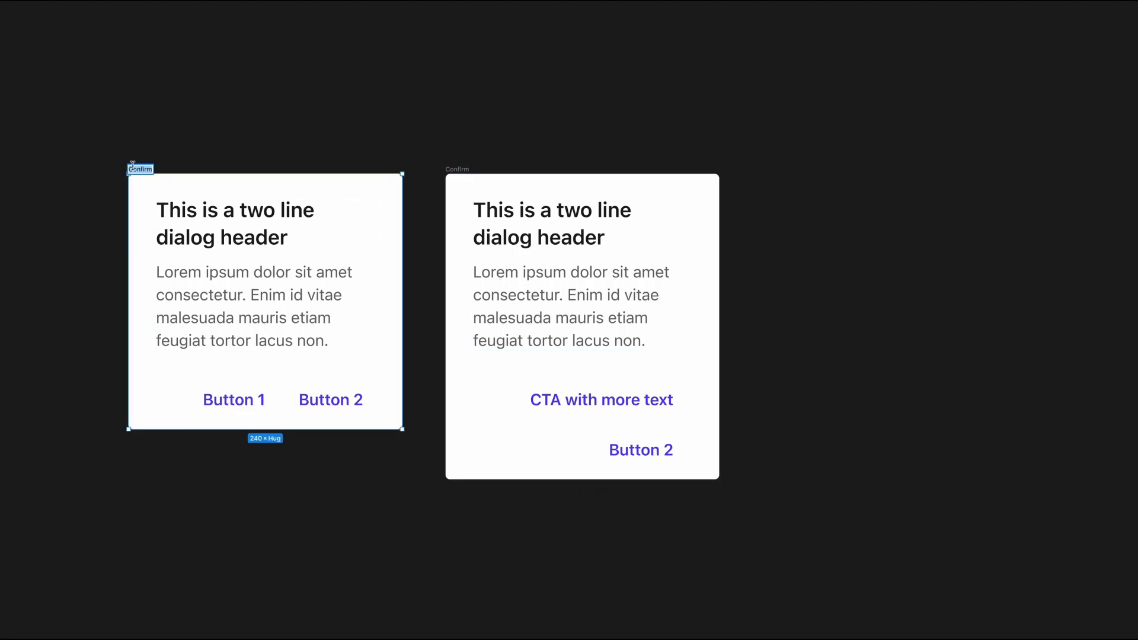
type("Default")
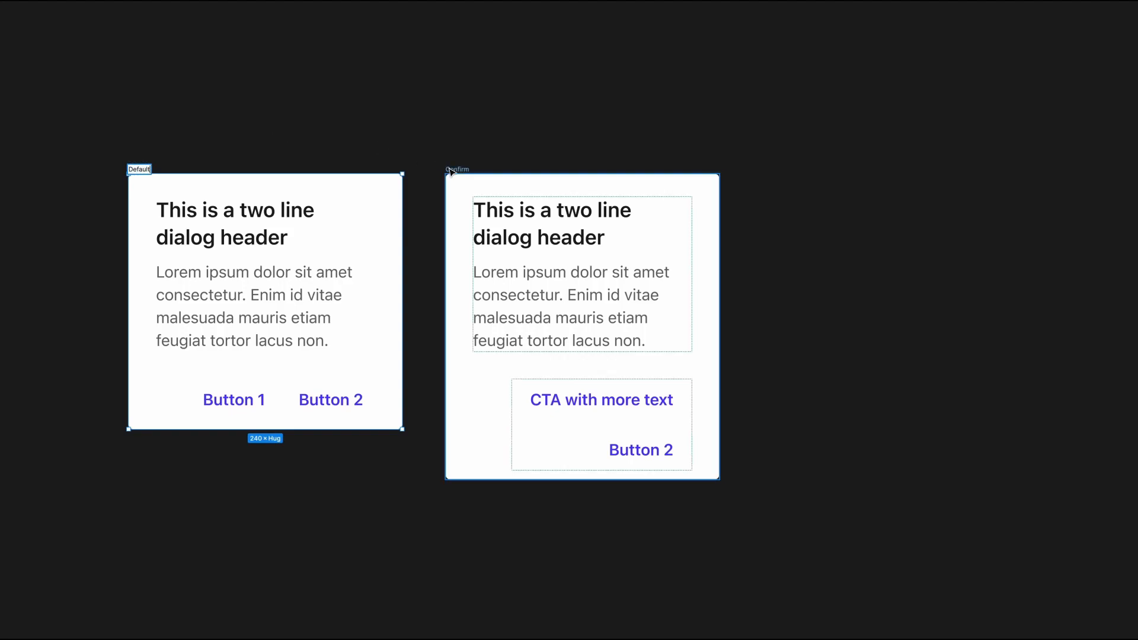
double_click(450, 169)
type("Stacked")
key("Return")
left_click(405, 106)
scroll(408, 110, "right", 3)
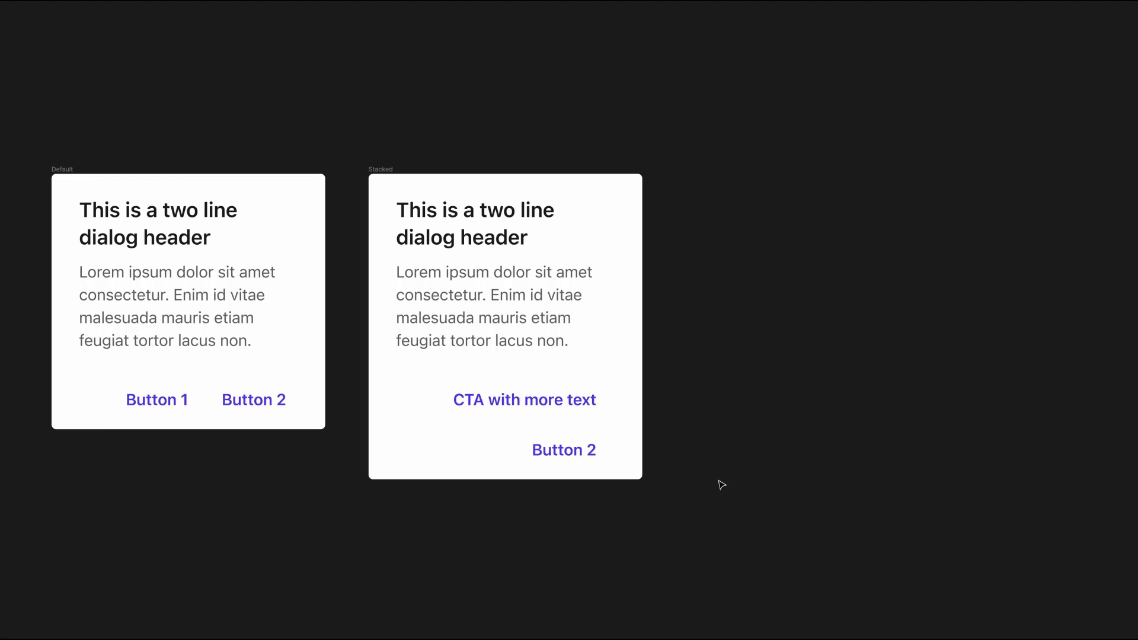
Step: Duplicate the Default frame beside the Stacked frame and wrap the copy in a new frame
left_click(62, 169)
left_click_drag(62, 170, 692, 183)
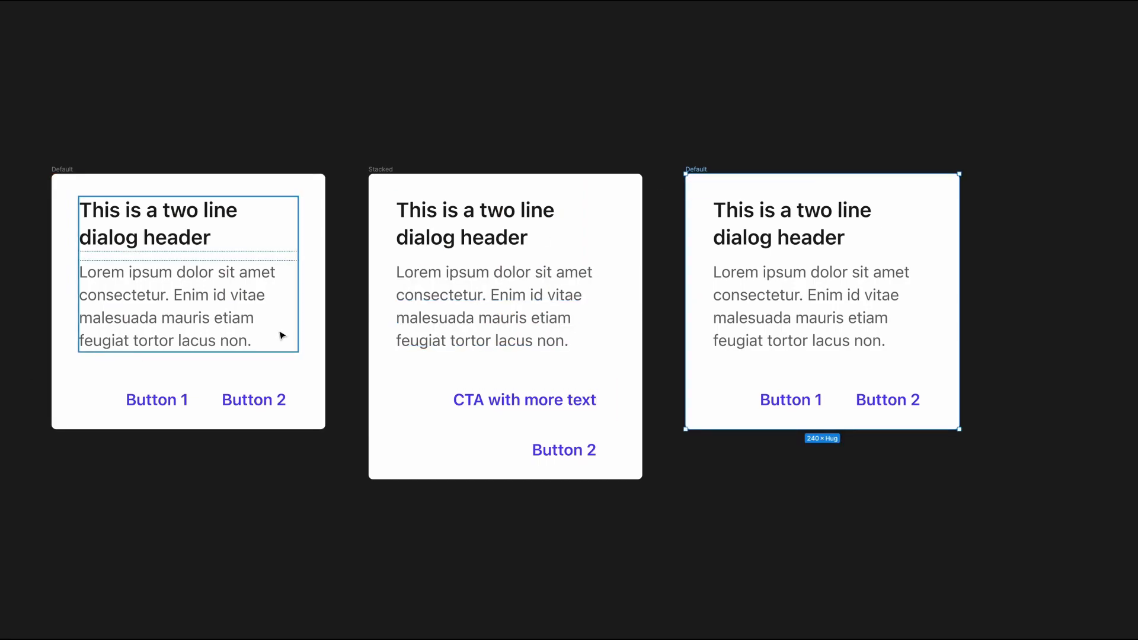
scroll(504, 296, "left", 1)
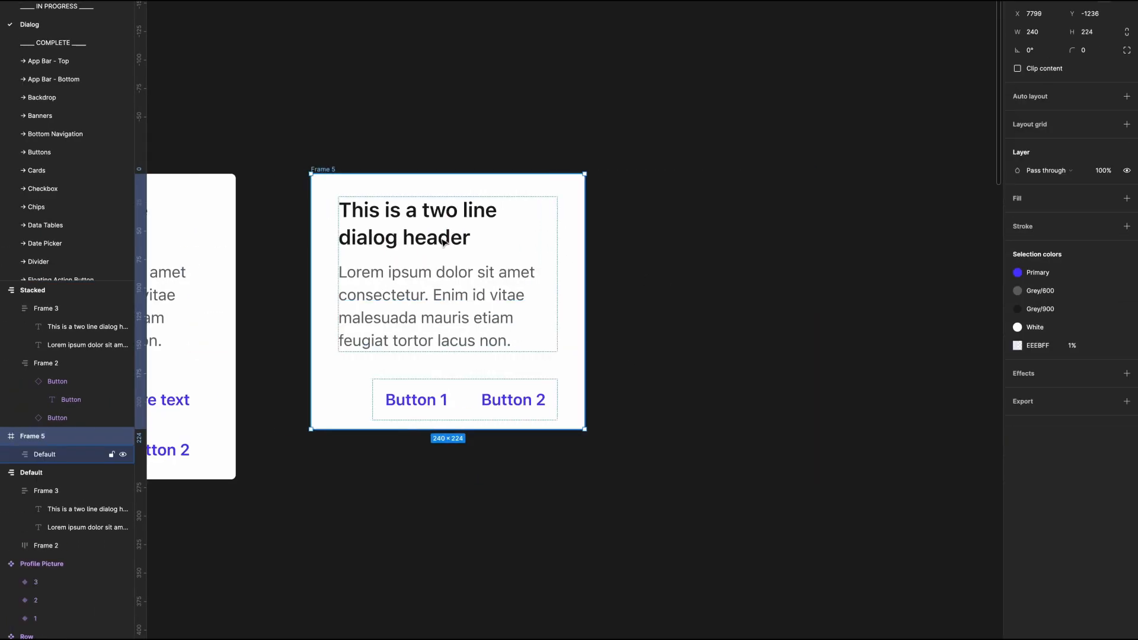
Step: Ungroup the inner dialog frame and apply the White colour style as the enclosing frame's fill
double_click(446, 242)
key("super+shift+g")
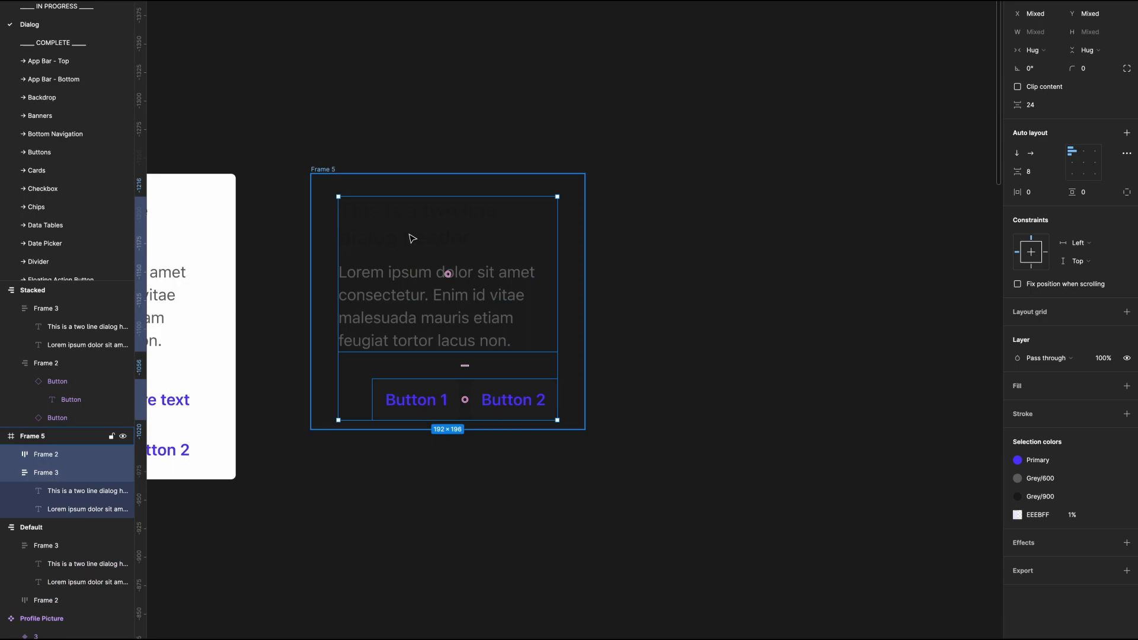
left_click(333, 124)
left_click(348, 209)
left_click(326, 170)
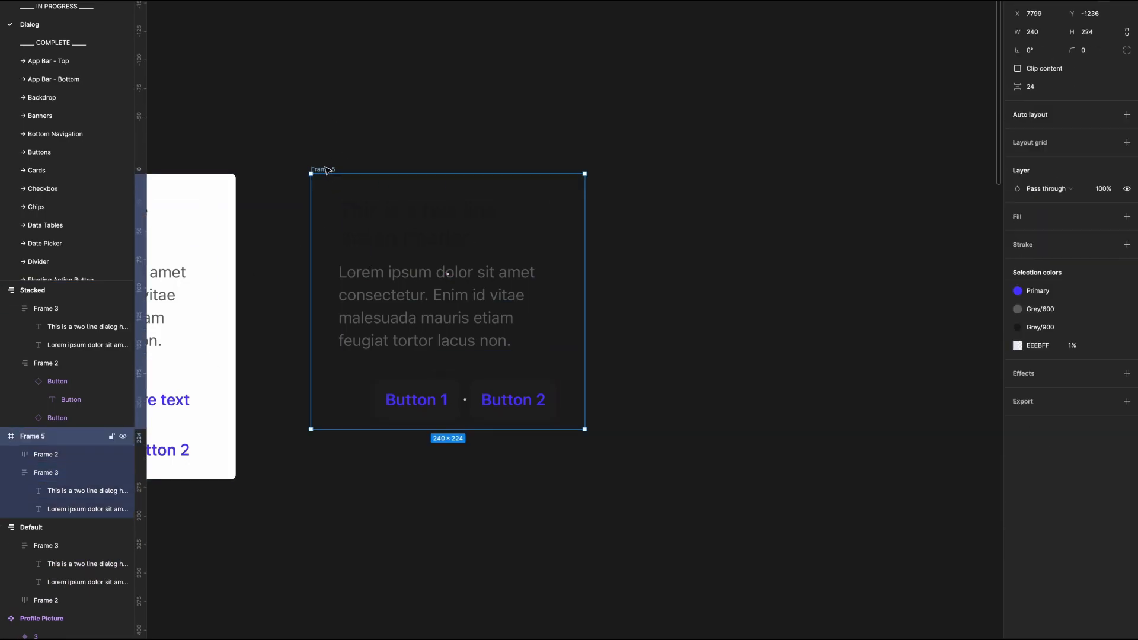
left_click(1109, 217)
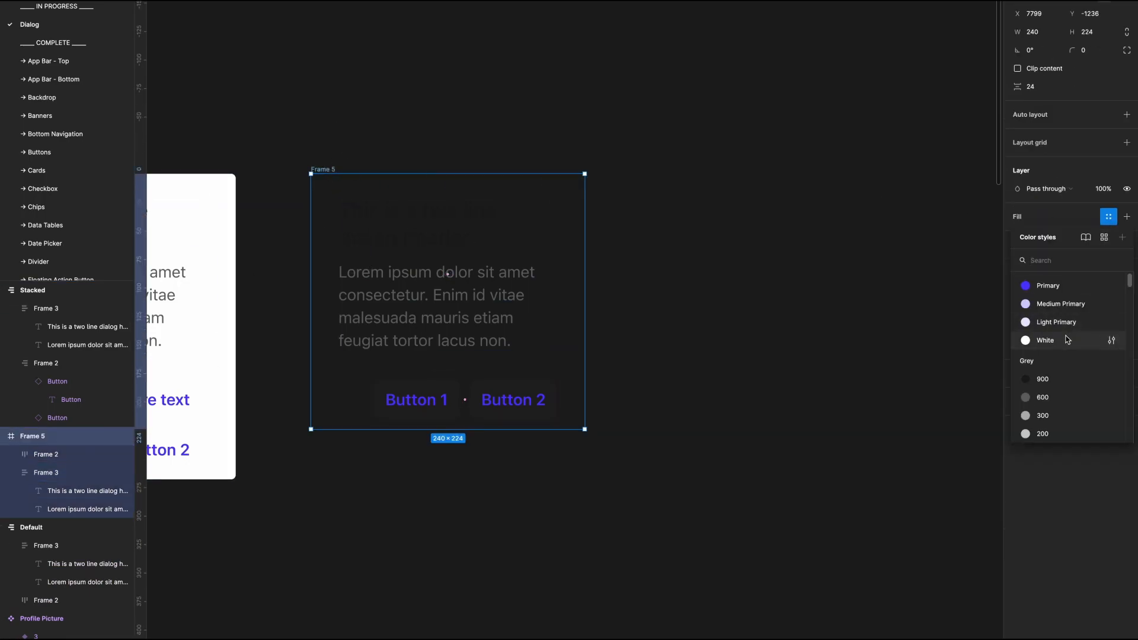
left_click(1067, 340)
left_click(716, 241)
left_click(528, 193)
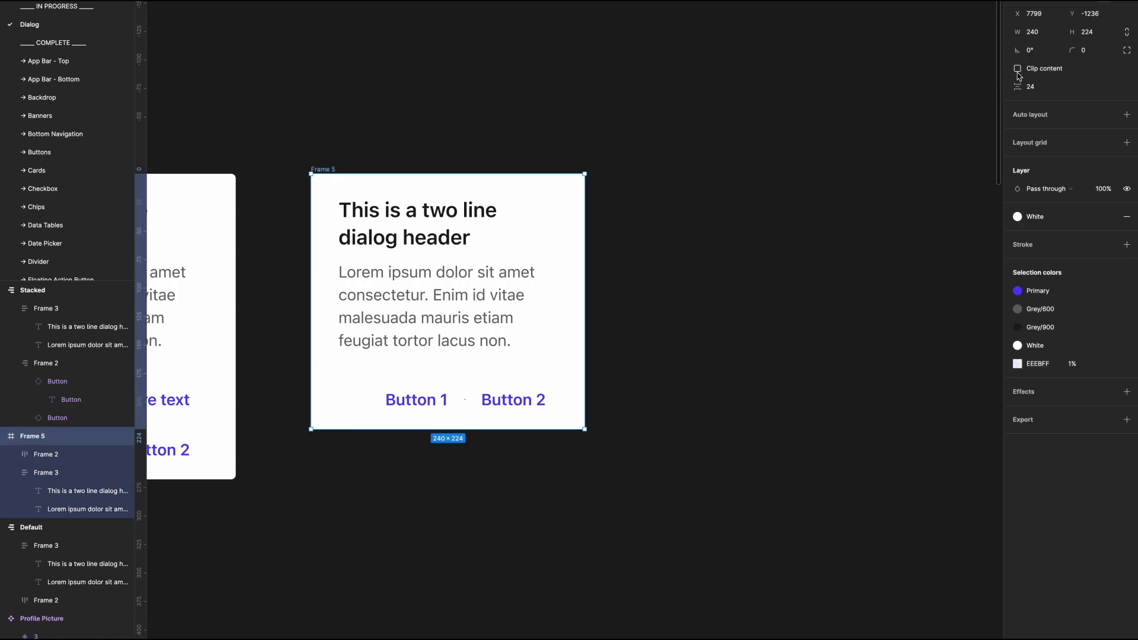
Step: Round the new Confirm dialog frame's corners to 4 and change its heading to "This is a headline"
left_click(1083, 52)
type("4")
key("Return")
double_click(452, 224)
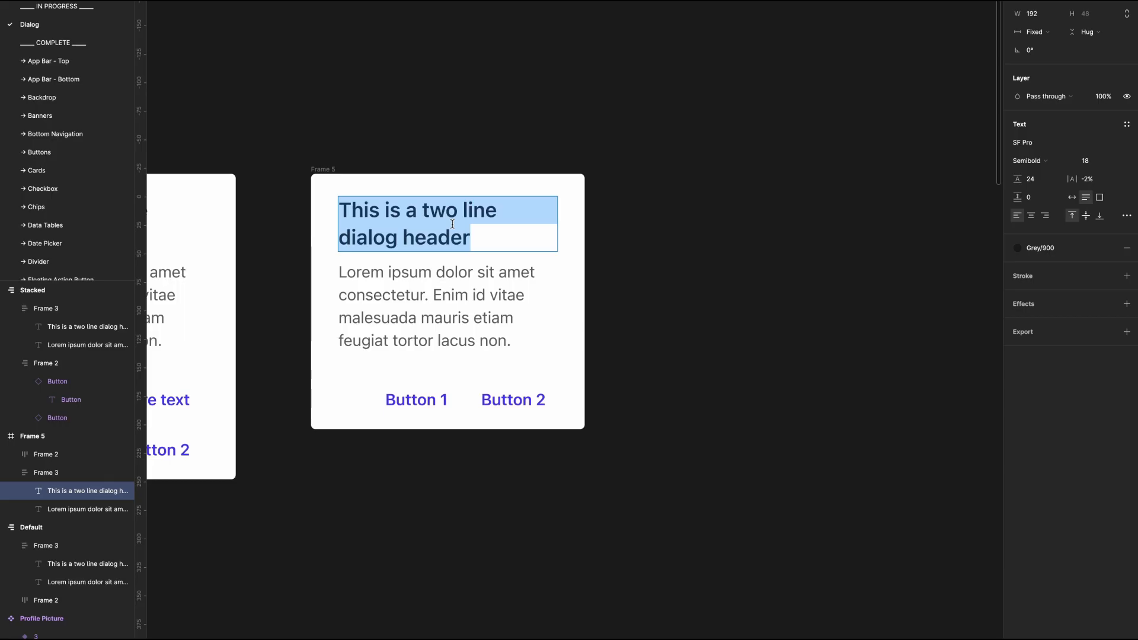
type("This is a headline")
Step: Delete the body paragraph below the headline and ungroup the frame that held both texts
left_click(457, 261)
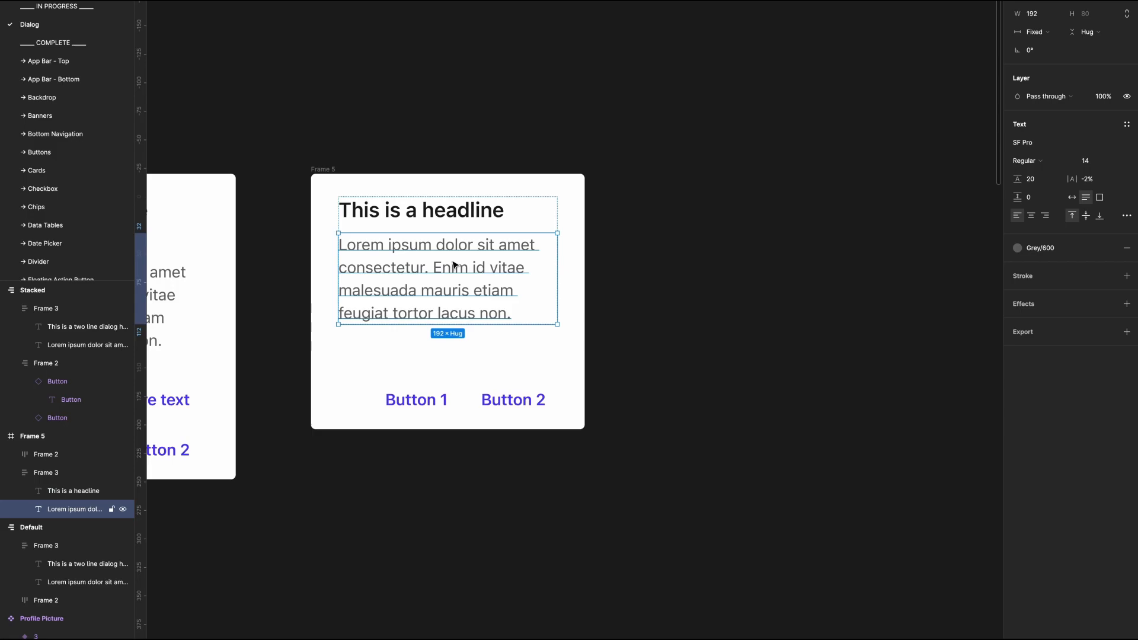
key("Delete")
left_click(437, 226)
key("ctrl+shift+g")
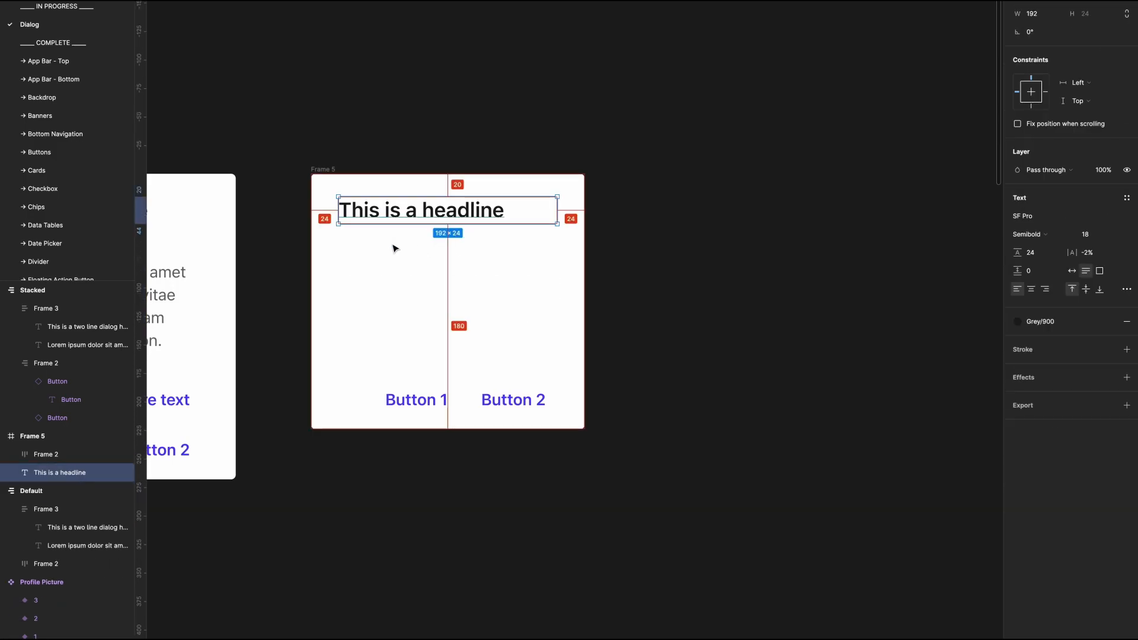
Step: Wrap the headline in a 240 × 64 header frame spanning the dialog's top, with its horizontal constraint set to Scale
key("ctrl+alt+g")
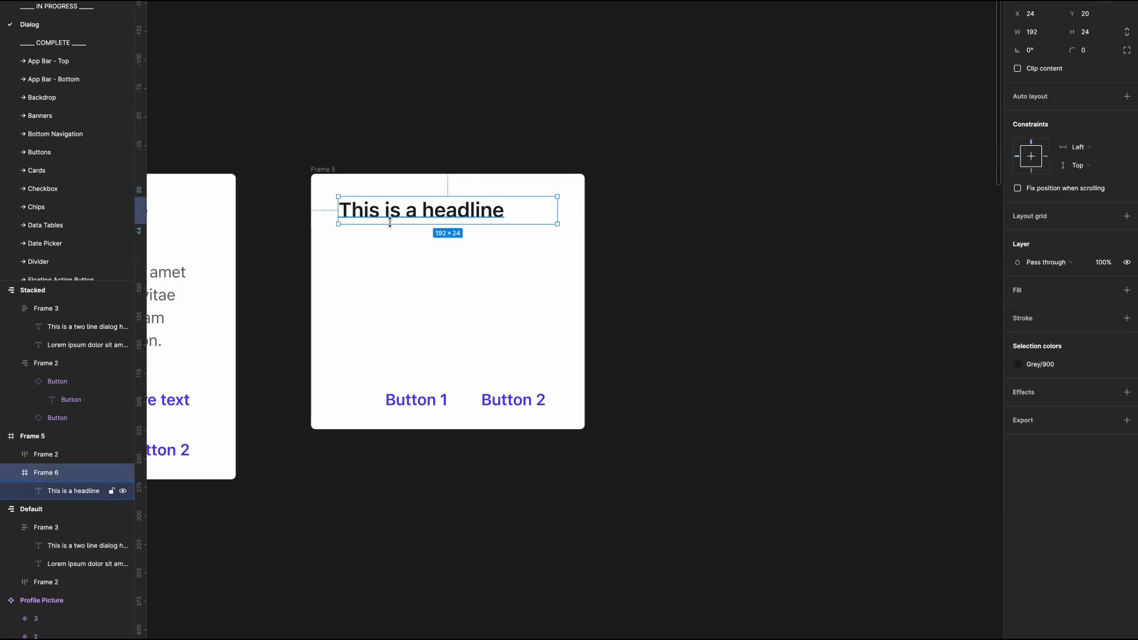
left_click_drag(393, 224, 391, 239)
left_click_drag(390, 243, 311, 234)
left_click_drag(558, 232, 586, 233)
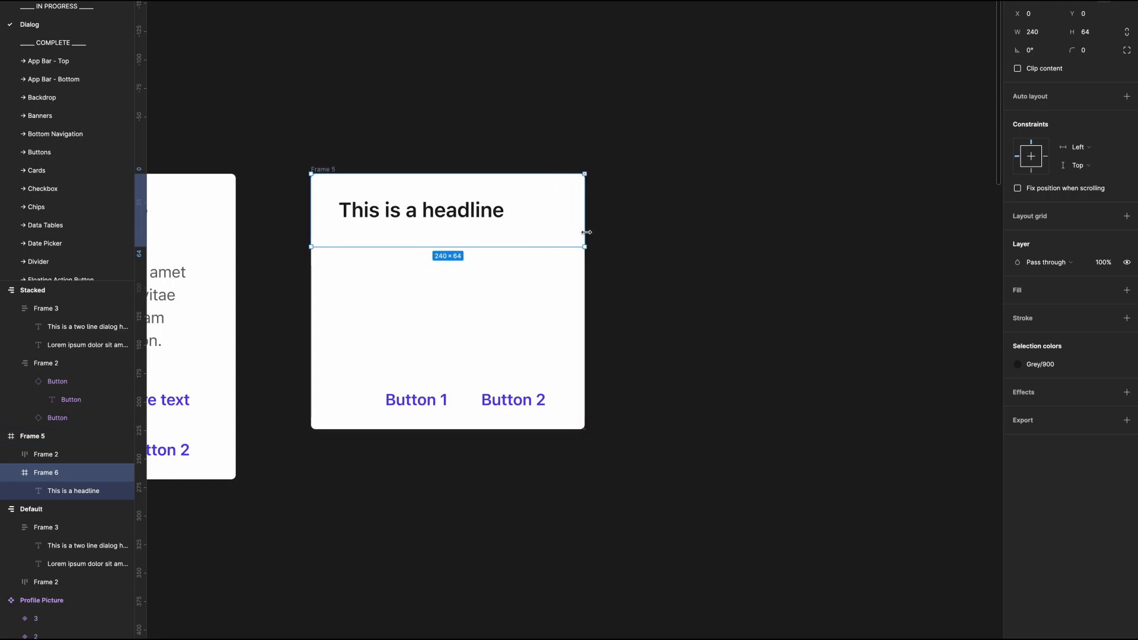
left_click(1096, 154)
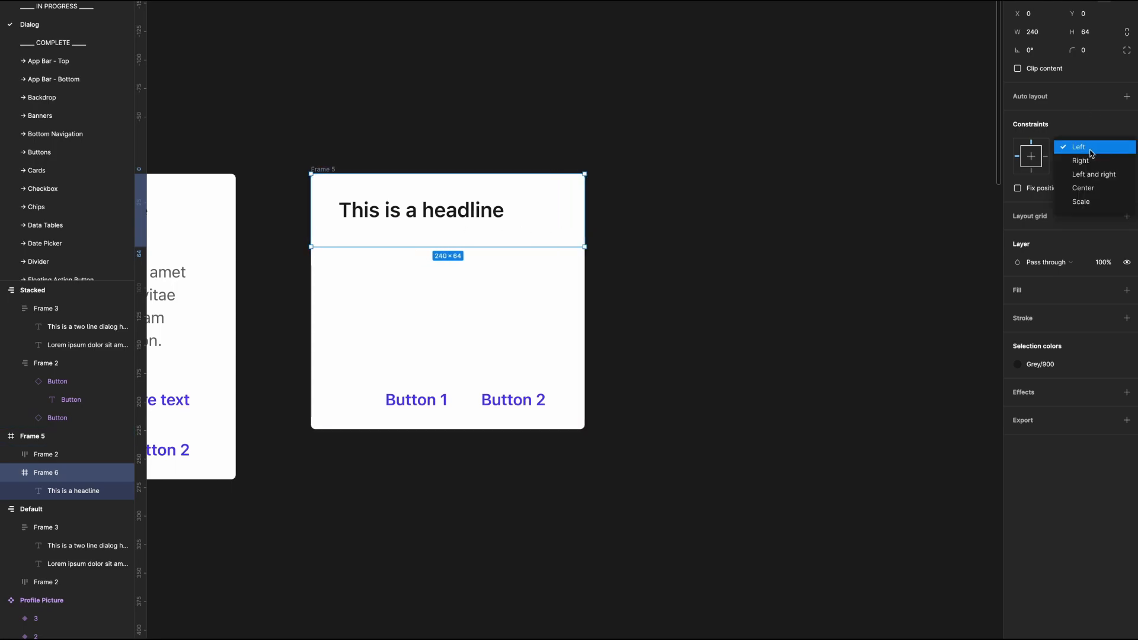
left_click(1085, 198)
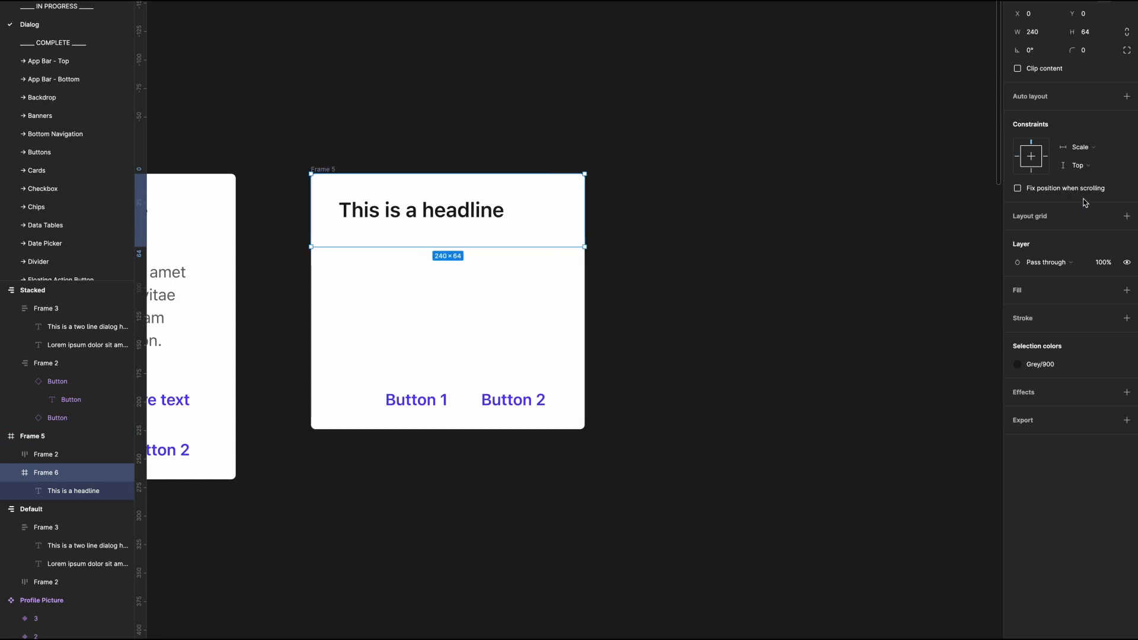
Step: Fill the header frame with White and give it a bottom-only 1 px inside stroke in the Grey/000 style
left_click(1127, 291)
left_click(1126, 318)
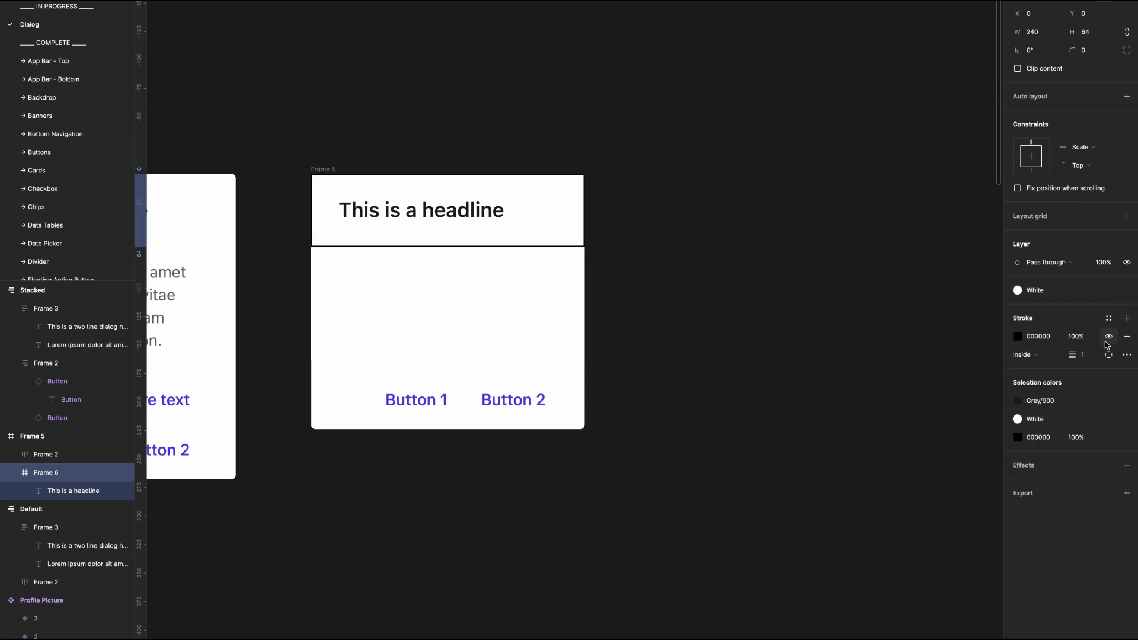
left_click(1108, 354)
left_click(1107, 402)
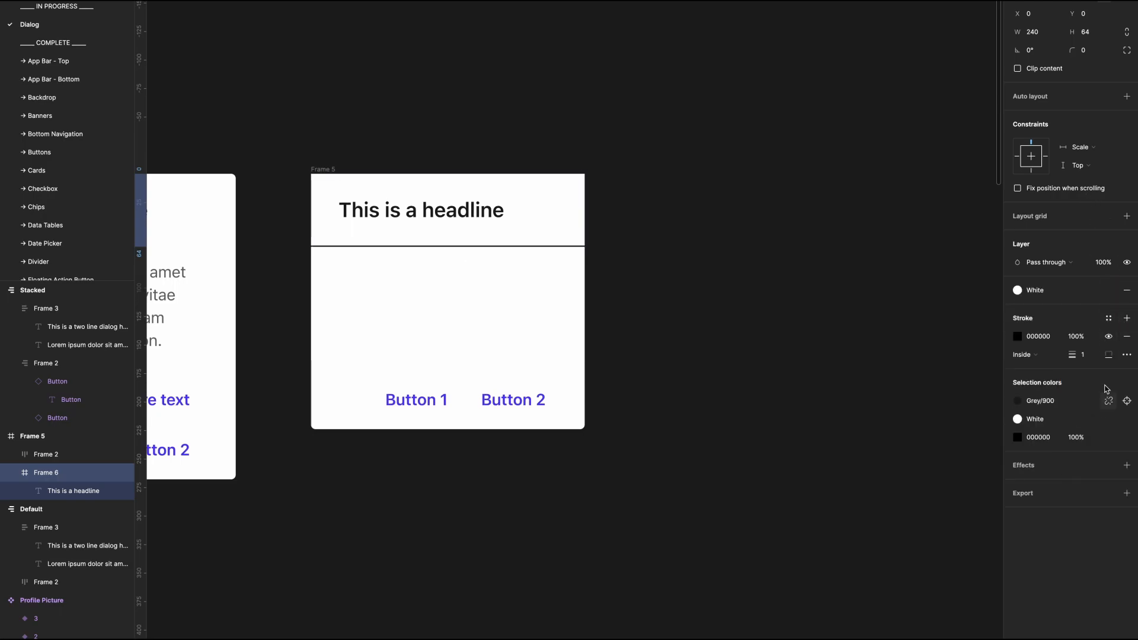
left_click(1108, 321)
left_click(1065, 426)
left_click(724, 314)
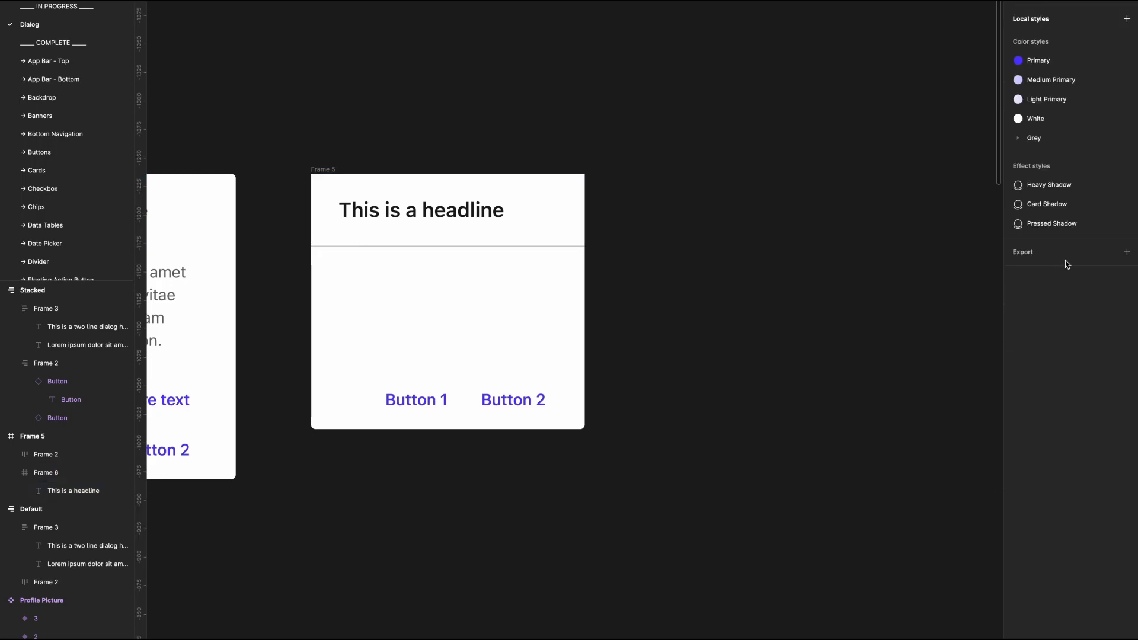
Step: Consult the scrolling confirmation dialog spec in Arc, and wrap the two-button row in a 240 × 52 footer frame spanning the dialog in Figma
key("super+Tab")
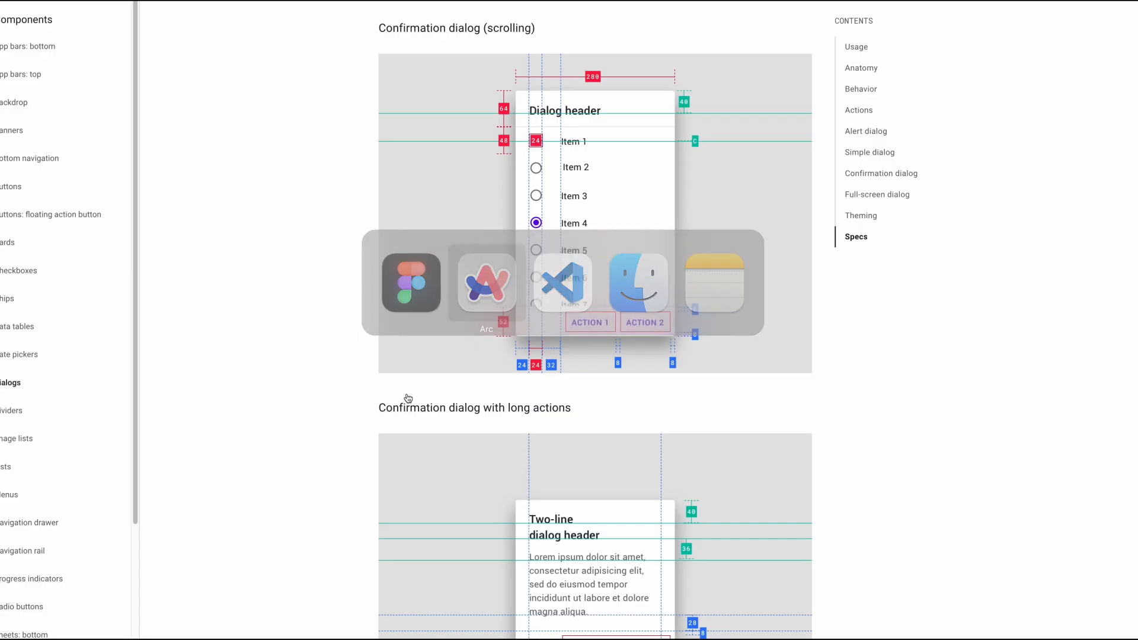
key("super+Tab")
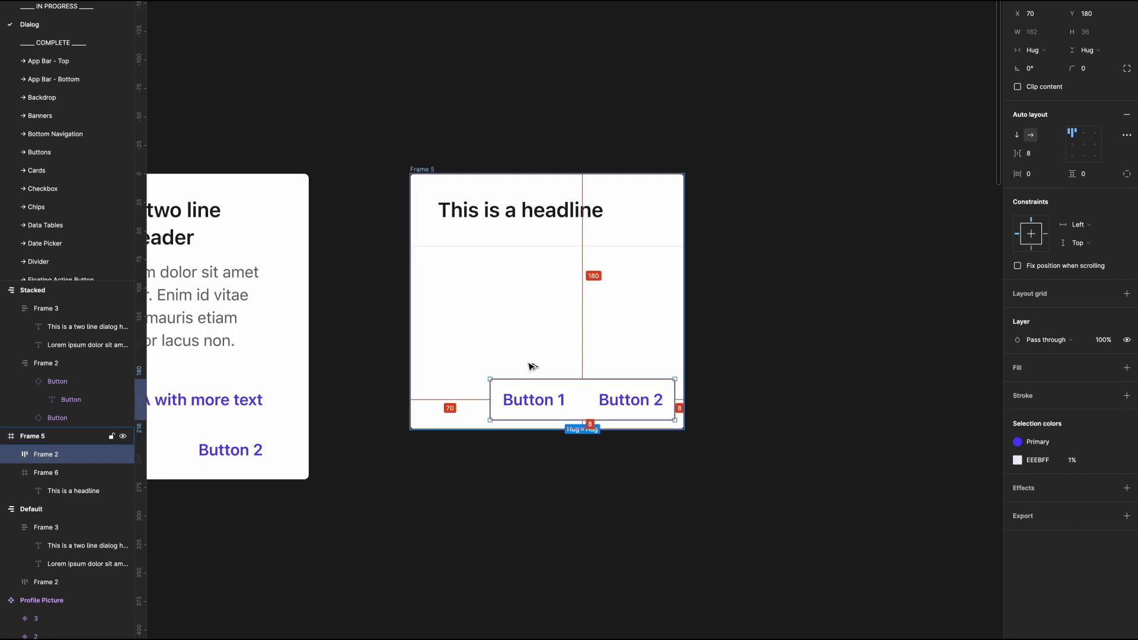
key("super+alt+g")
left_click_drag(560, 426, 560, 434)
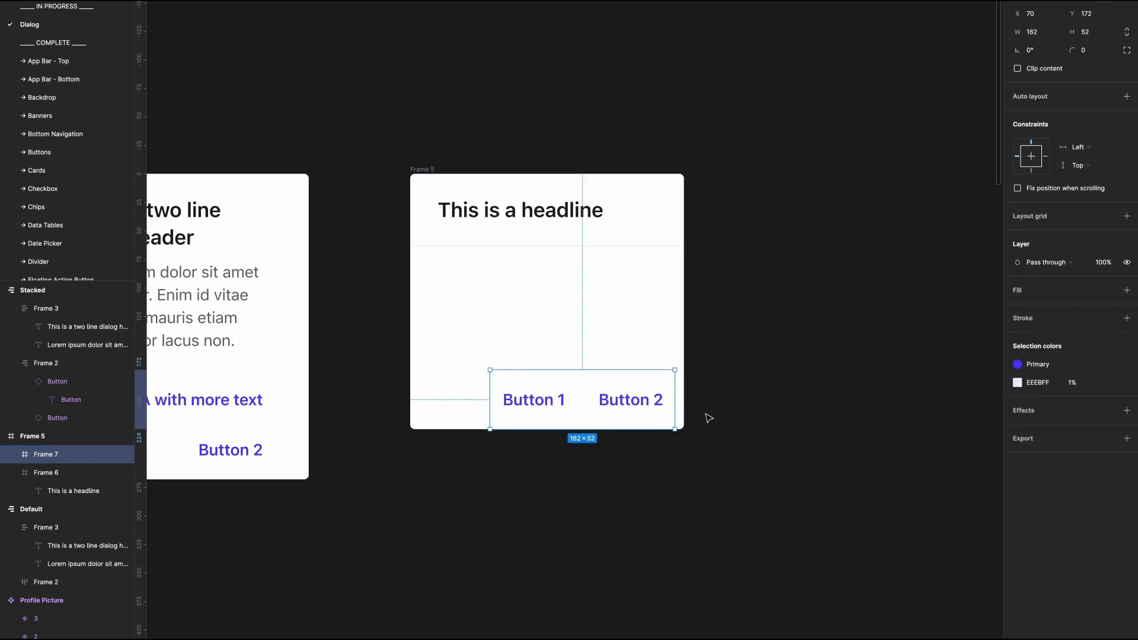
left_click_drag(676, 418, 685, 419)
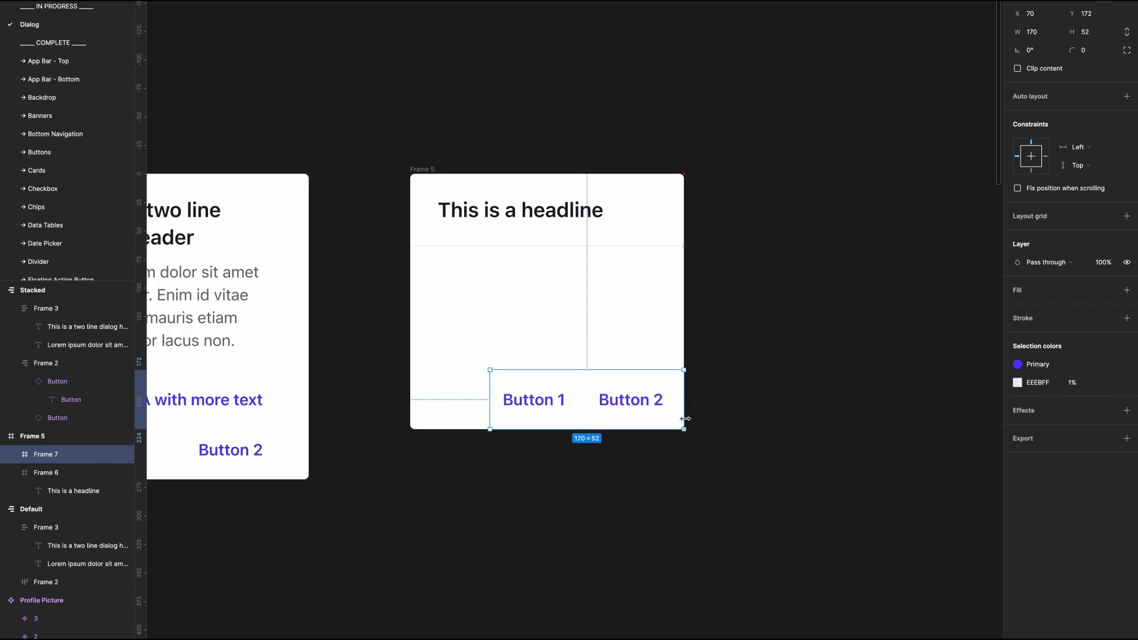
left_click_drag(490, 403, 410, 406)
Step: Fill the footer frame with White and give it a top-only 1 px inside stroke in the Grey/000 style
left_click(1126, 290)
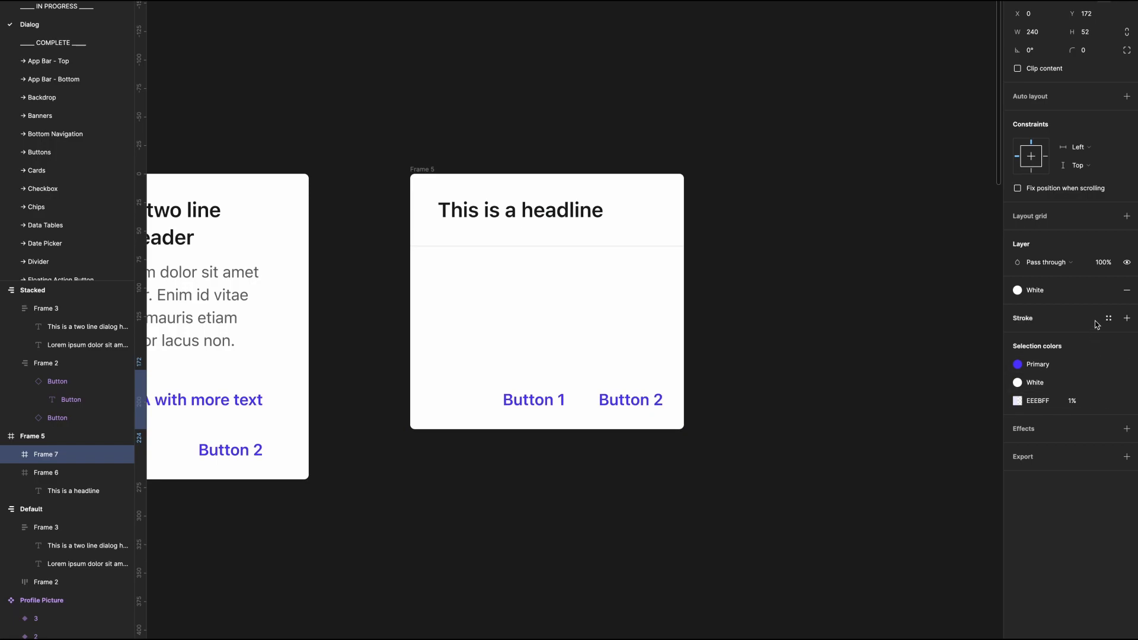
left_click(1126, 317)
left_click(1106, 355)
left_click(1104, 391)
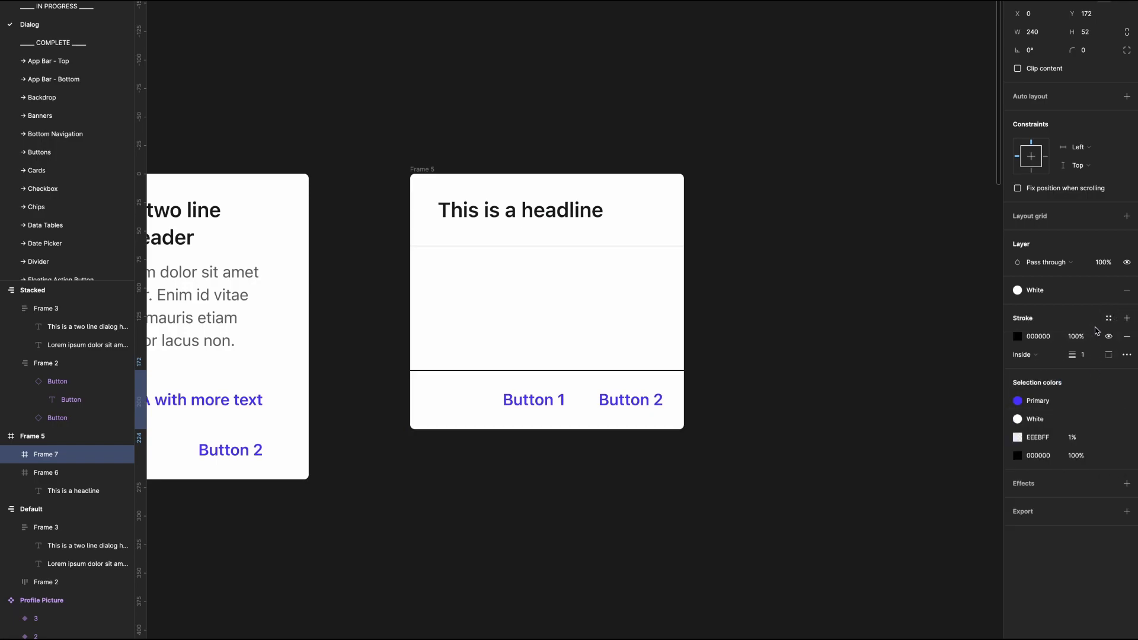
left_click(1109, 317)
scroll(1036, 466, "down", 2)
left_click(1061, 519)
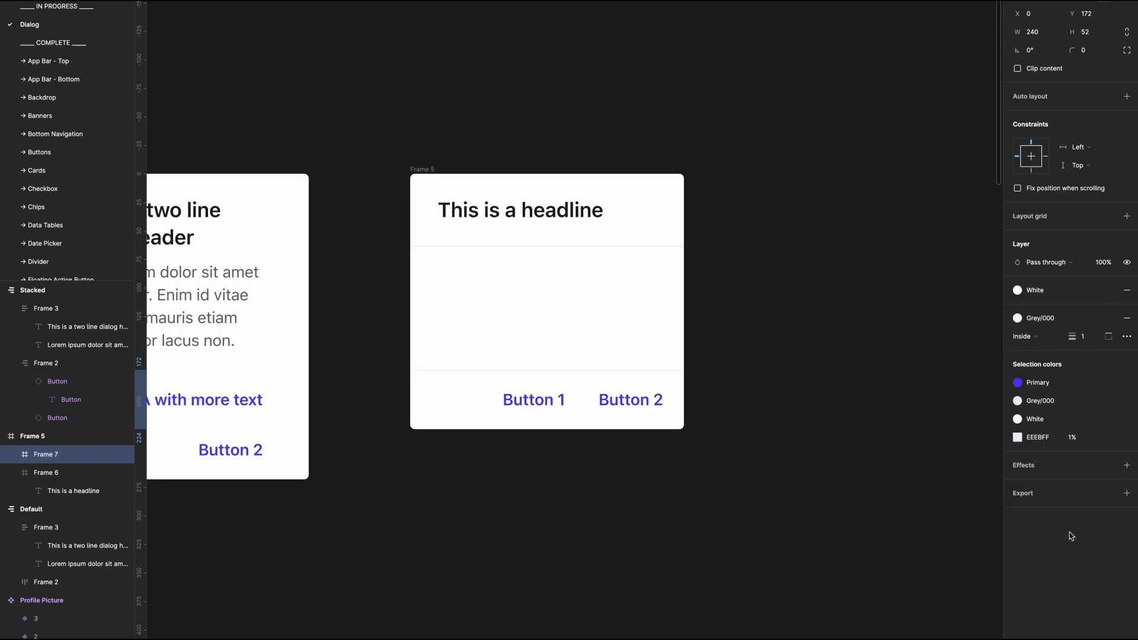
left_click(719, 526)
Step: Set the footer frame's vertical constraint to Bottom and shrink the dialog's height to 216
left_click(442, 199)
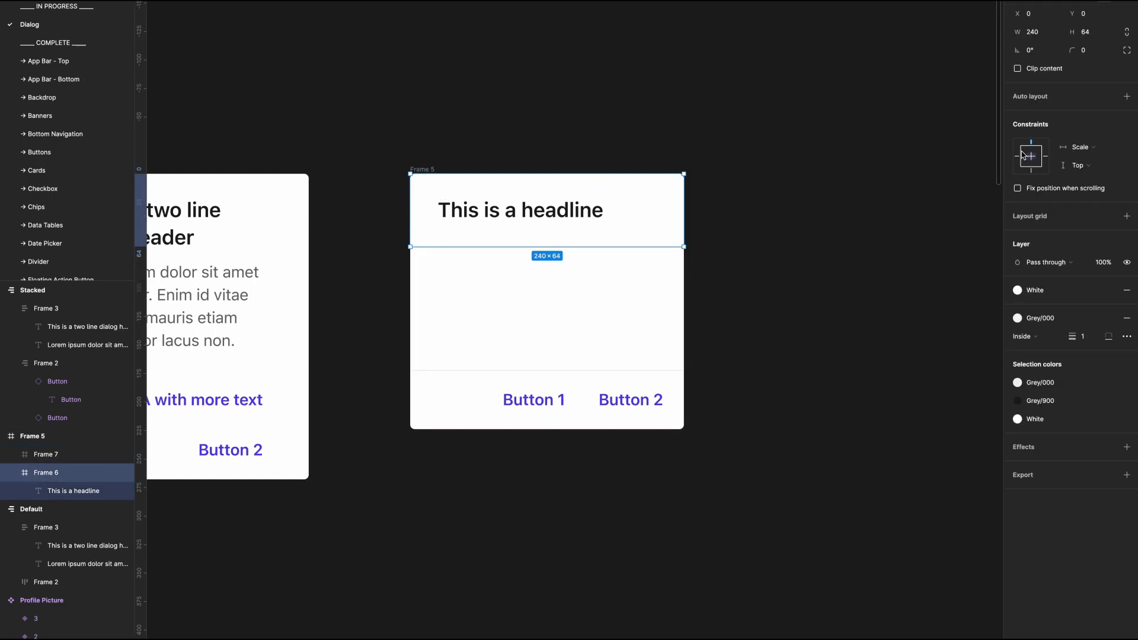
left_click(666, 392)
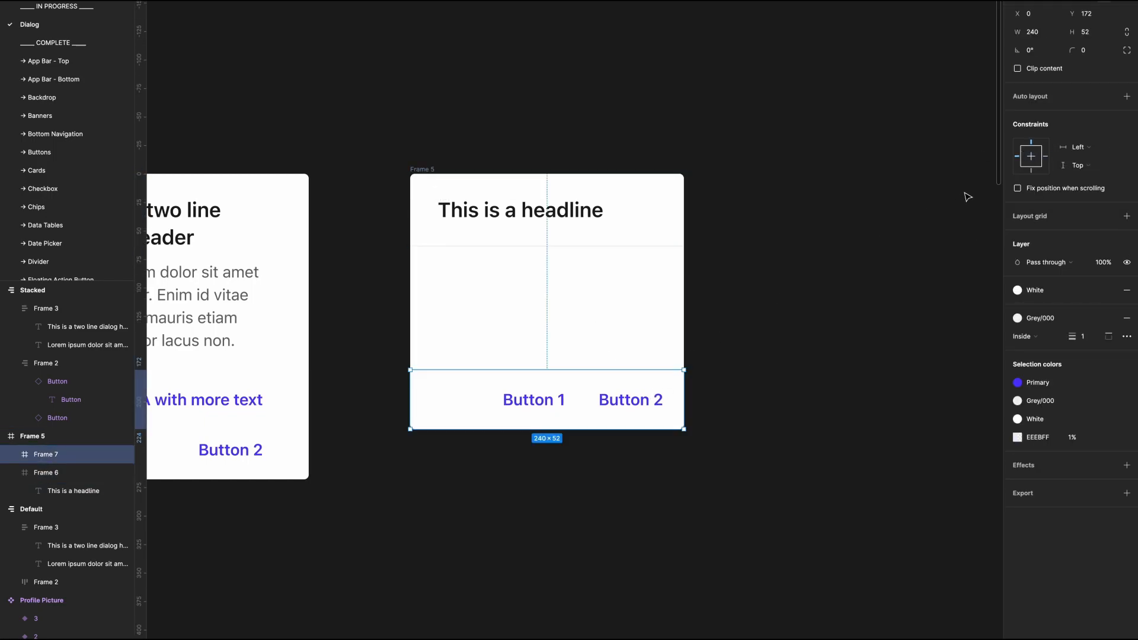
left_click(1031, 172)
left_click(433, 170)
left_click_drag(575, 461, 570, 431)
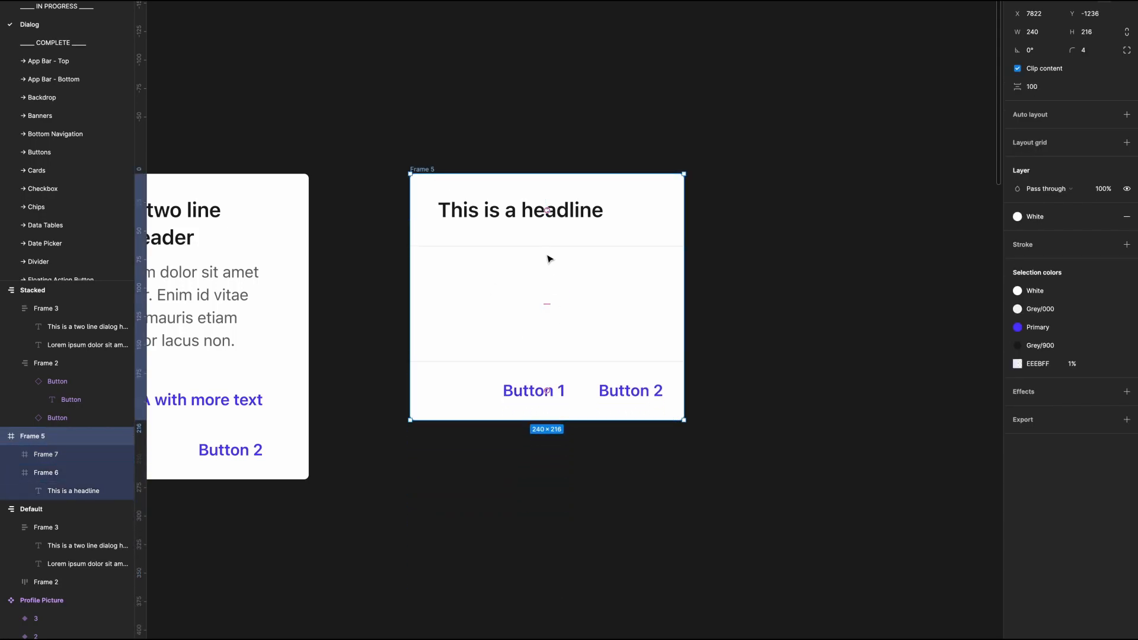
Step: Try widening the dialog, undo that resize, and set the footer frame's horizontal constraint to Scale
left_click_drag(688, 327, 798, 340)
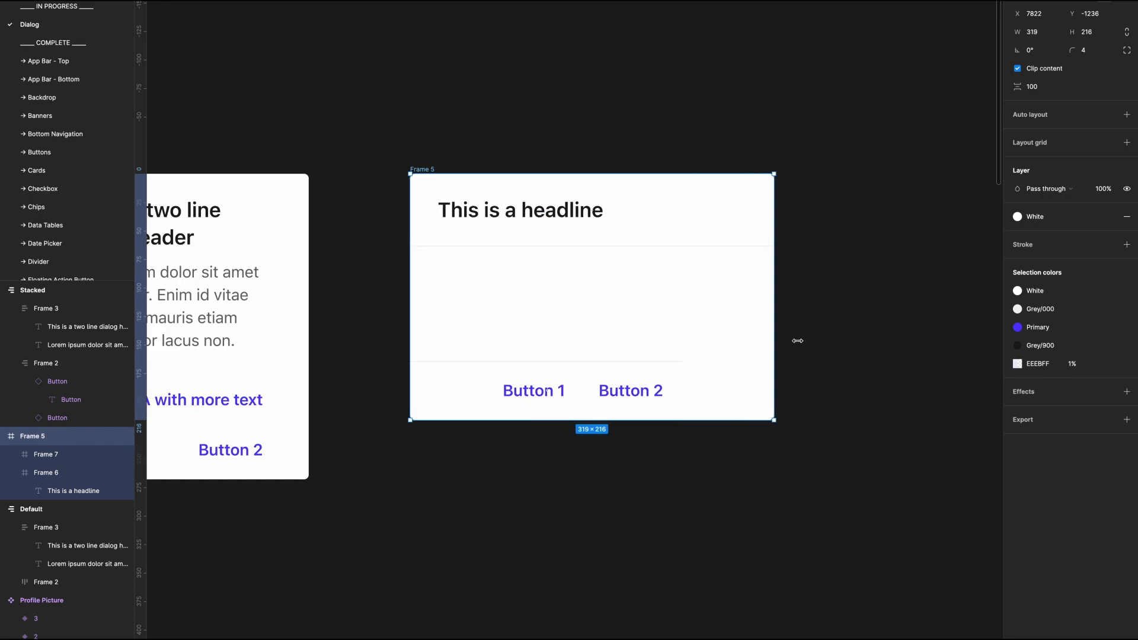
key("ctrl+z")
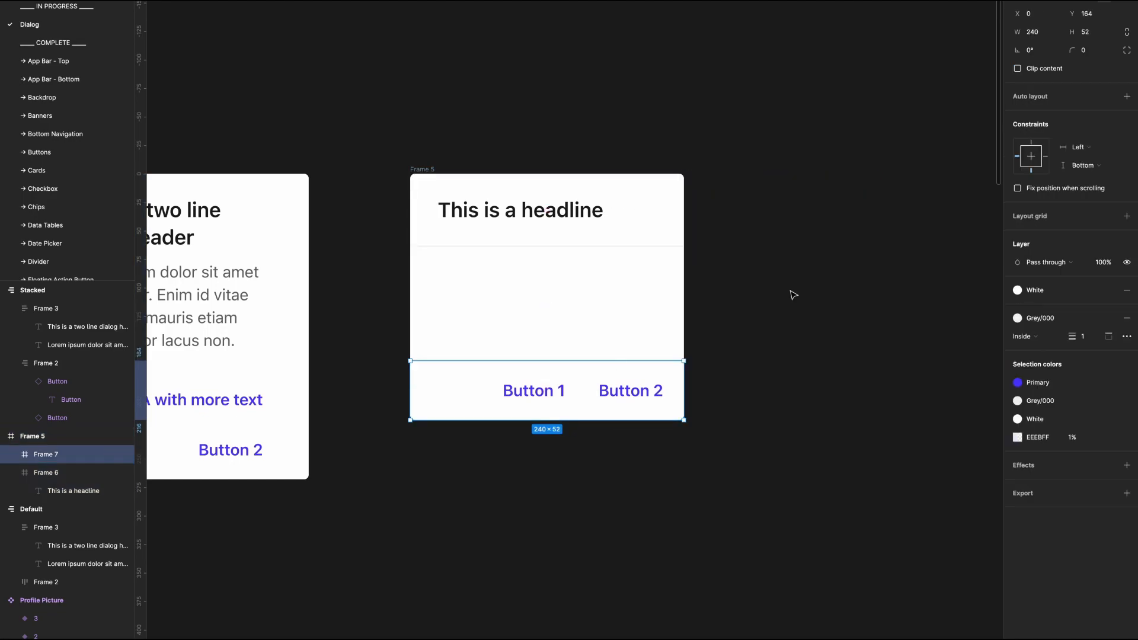
left_click(1082, 149)
left_click(1091, 204)
Step: Inspect the button row's constraints and try enlarging the whole dialog, undoing the resize
double_click(624, 390)
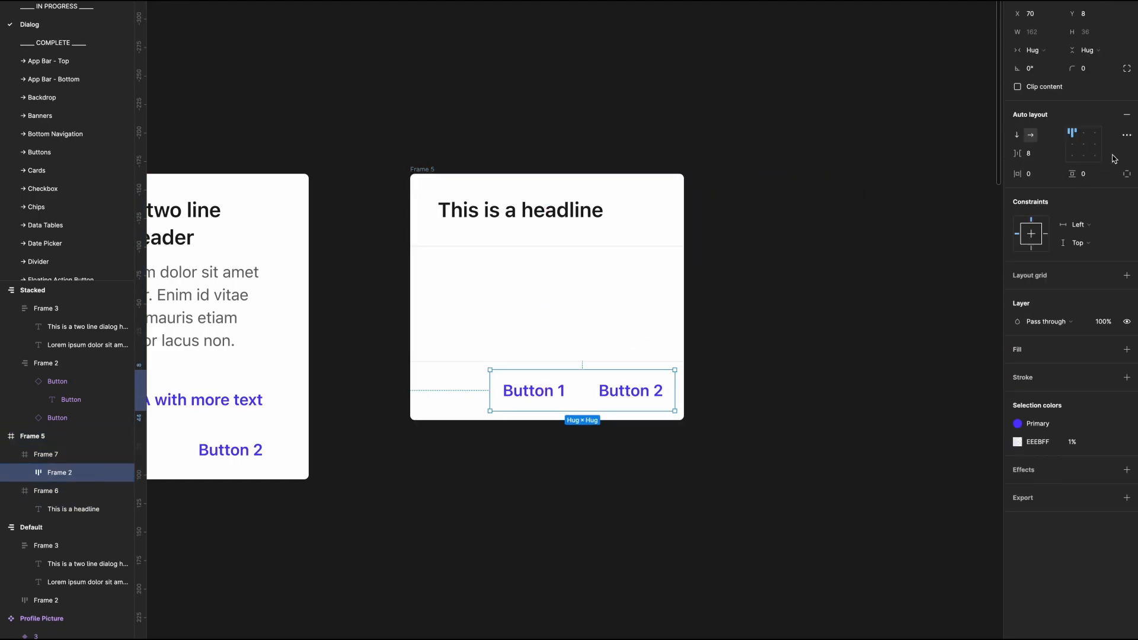
left_click(673, 420)
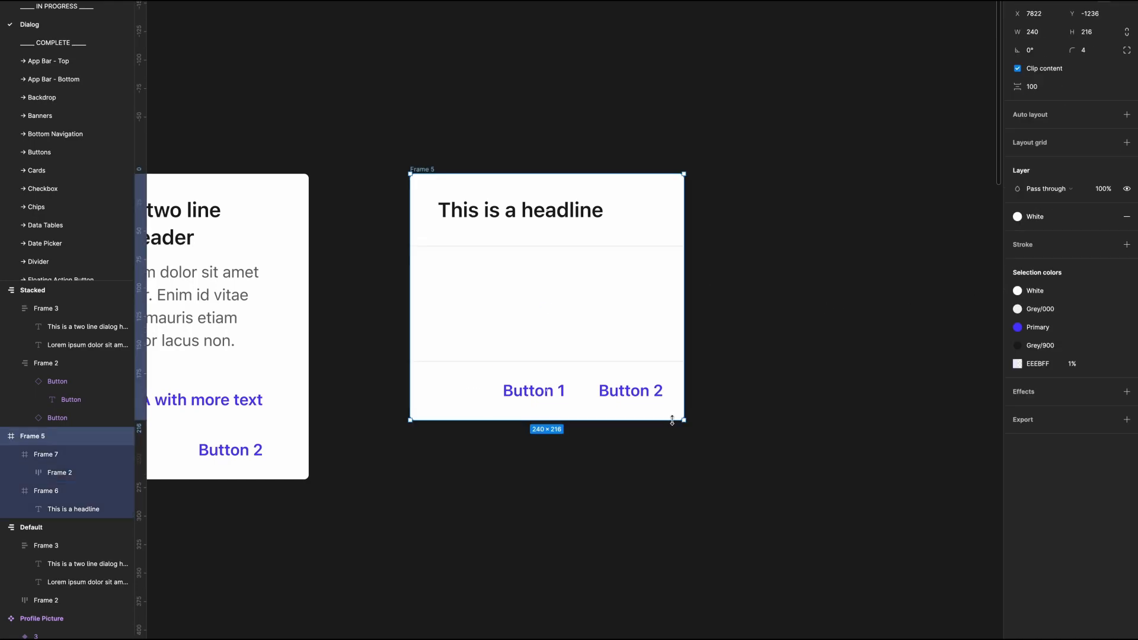
left_click_drag(686, 420, 751, 491)
key("super+z")
left_click(766, 383)
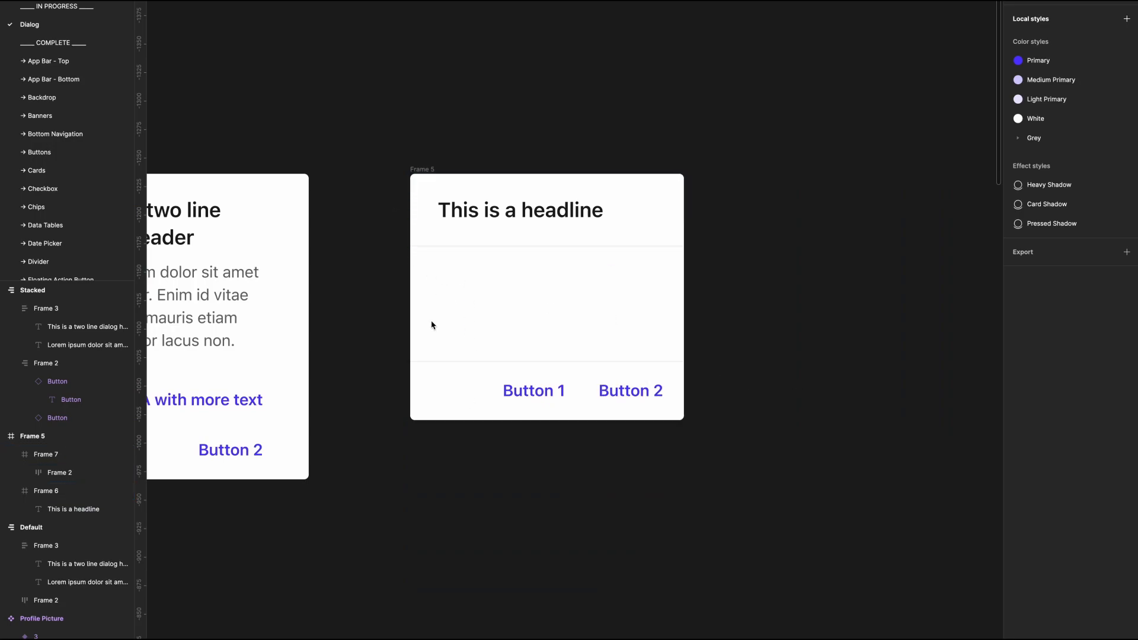
Step: Set the new dialog frame's height to 300
left_click(417, 170)
left_click(1095, 35)
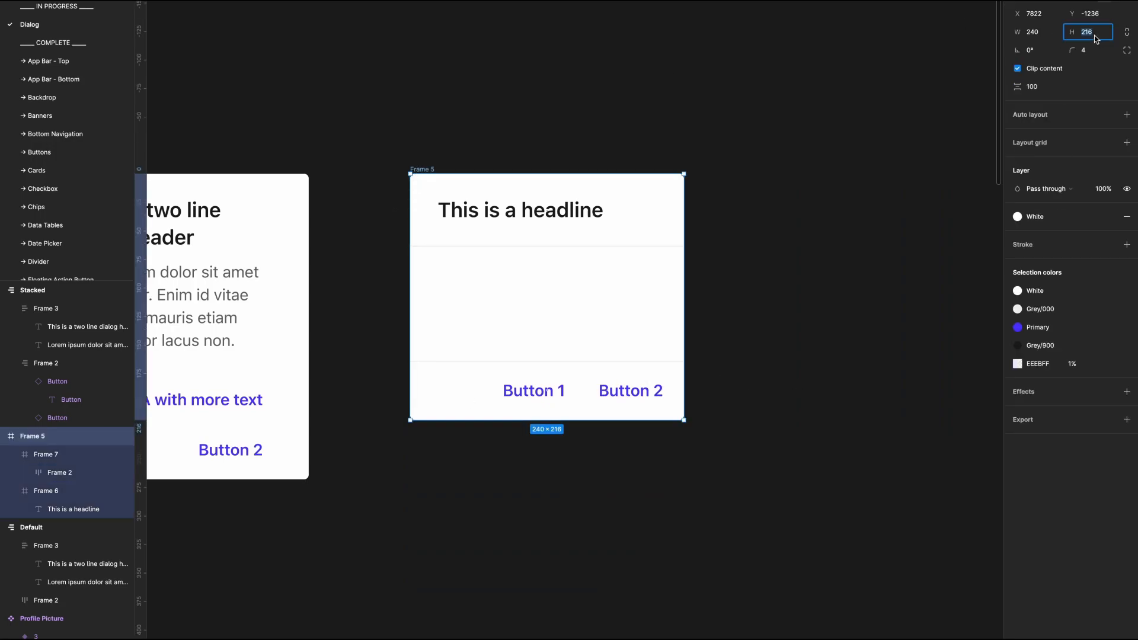
type("300")
key("Return")
left_click(854, 420)
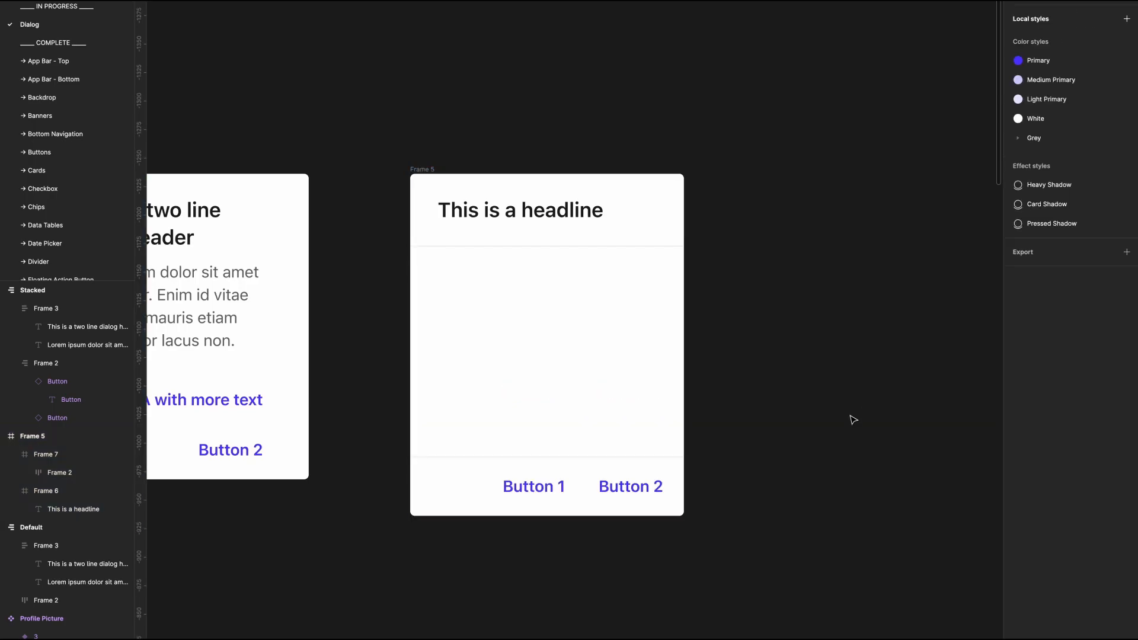
Step: Copy the Stacked dialog's body text into the new dialog's content area and change it to "Item 1"
left_click_drag(194, 312, 592, 349)
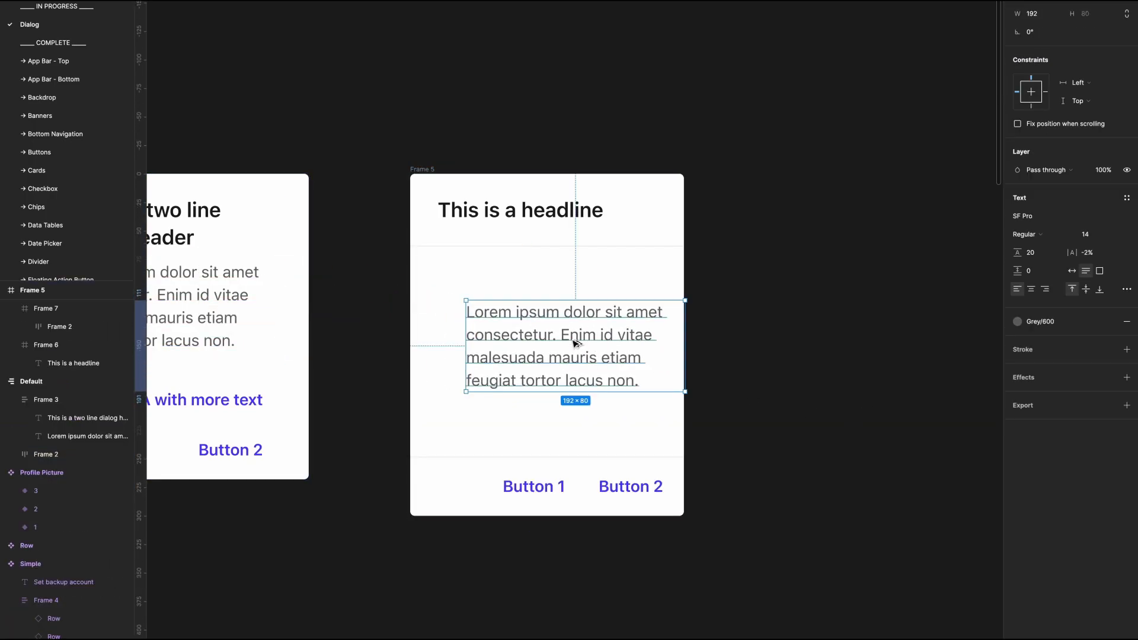
key("Return")
key("BackSpace")
type("Item 1")
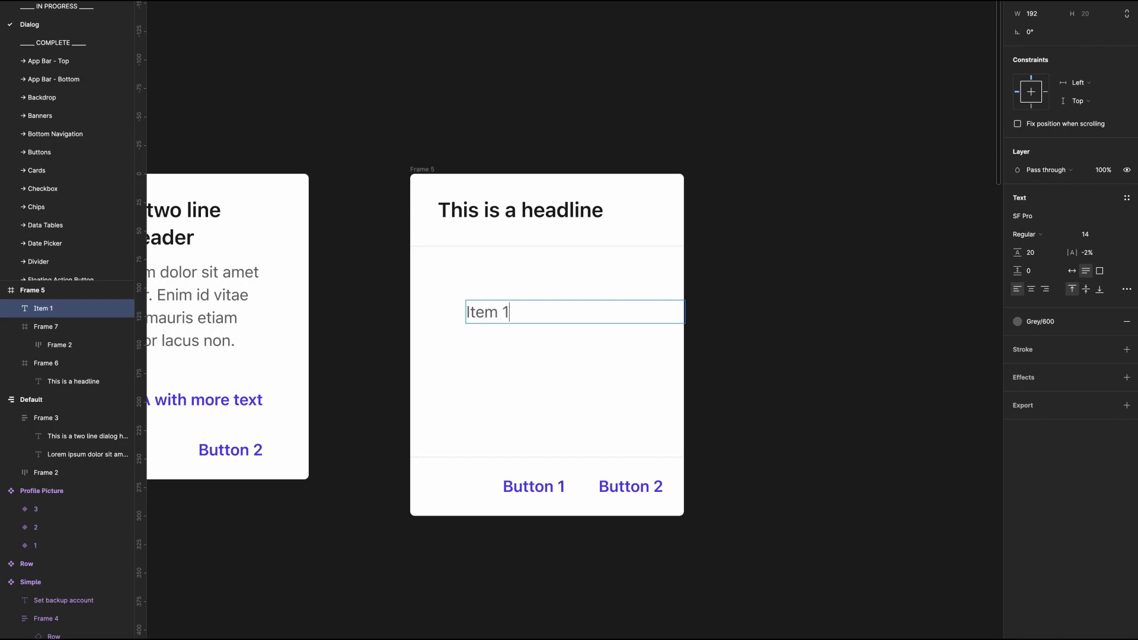
key("Escape")
left_click(511, 385)
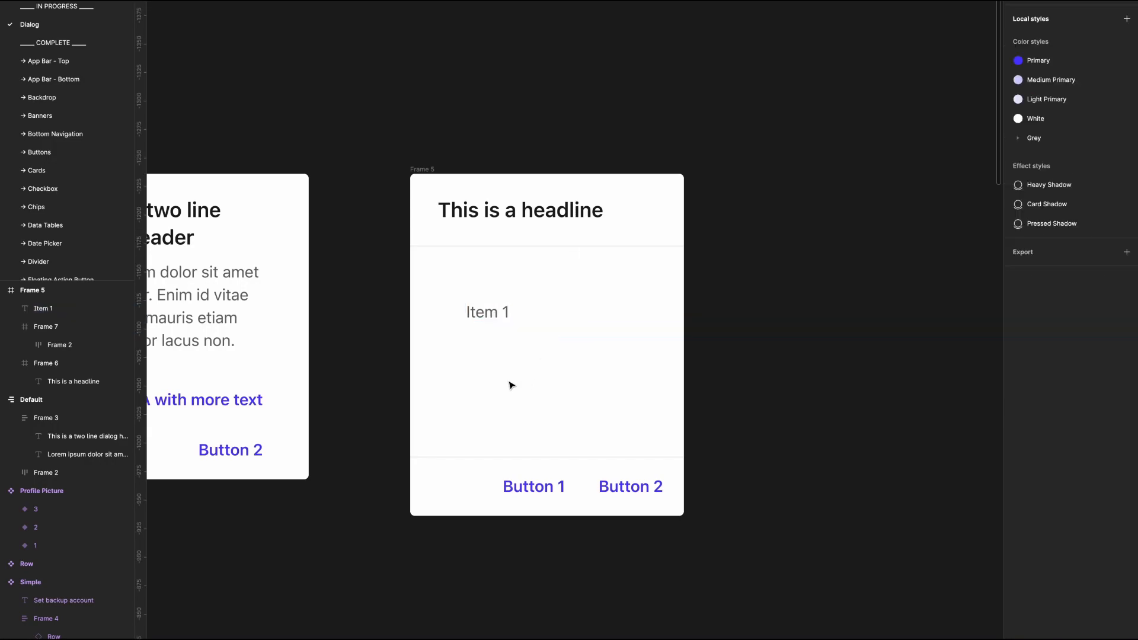
Step: Draw a 24 × 24 square below the Item 1 text and round its corners to 40 to form a circle
left_click(465, 315)
key("r")
left_click_drag(439, 355, 467, 383)
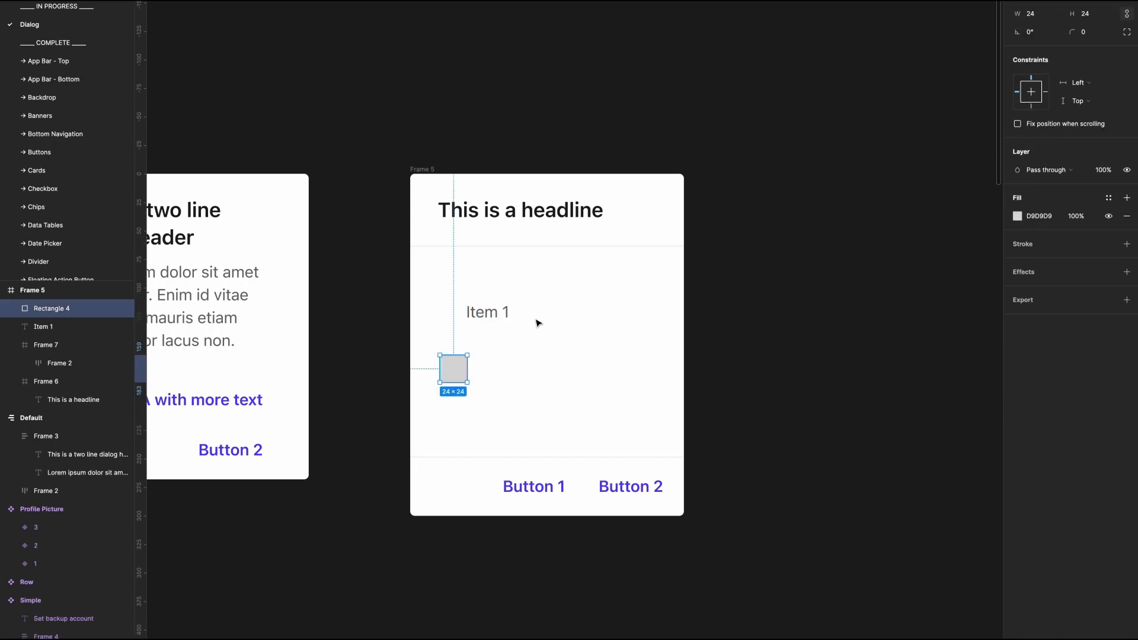
left_click(1091, 31)
type("40")
key("Return")
Step: Swap the circle's fill for a stroke with a weight of 2 in the Grey/200 style
key("shift+x")
left_click(1084, 262)
type("2")
key("Return")
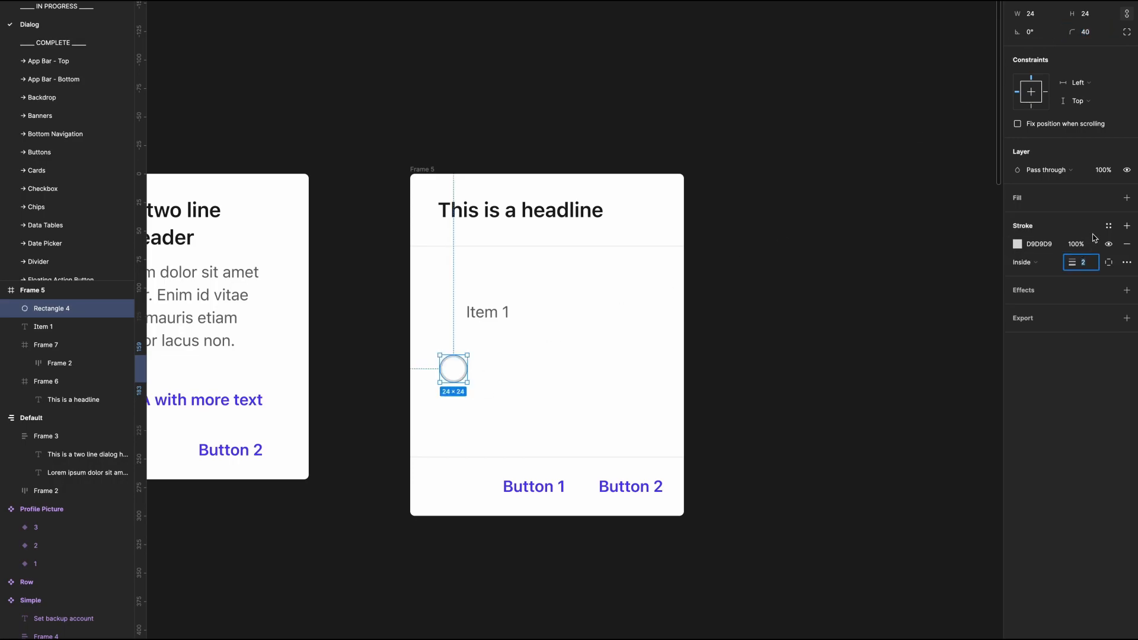
left_click(1109, 226)
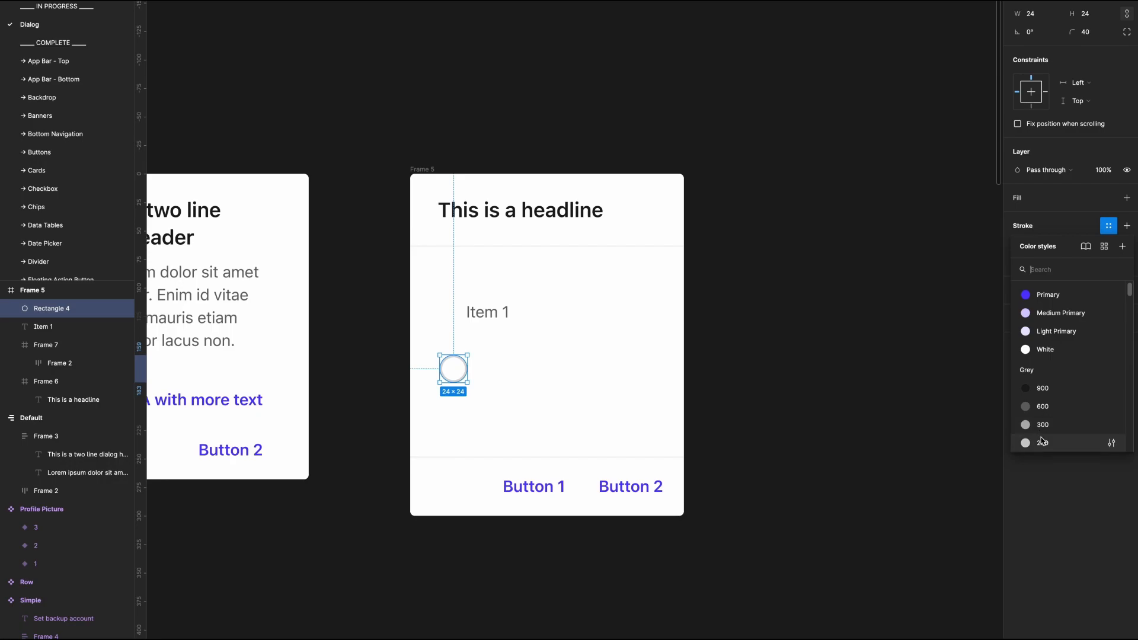
left_click(1043, 440)
left_click(882, 422)
Step: Place the radio circle in front of the Item 1 text and combine both in a horizontal auto layout with 12 spacing
left_click_drag(460, 371, 489, 321)
key("Left")
key("alt")
left_click(489, 320, "shift")
key("shift+a")
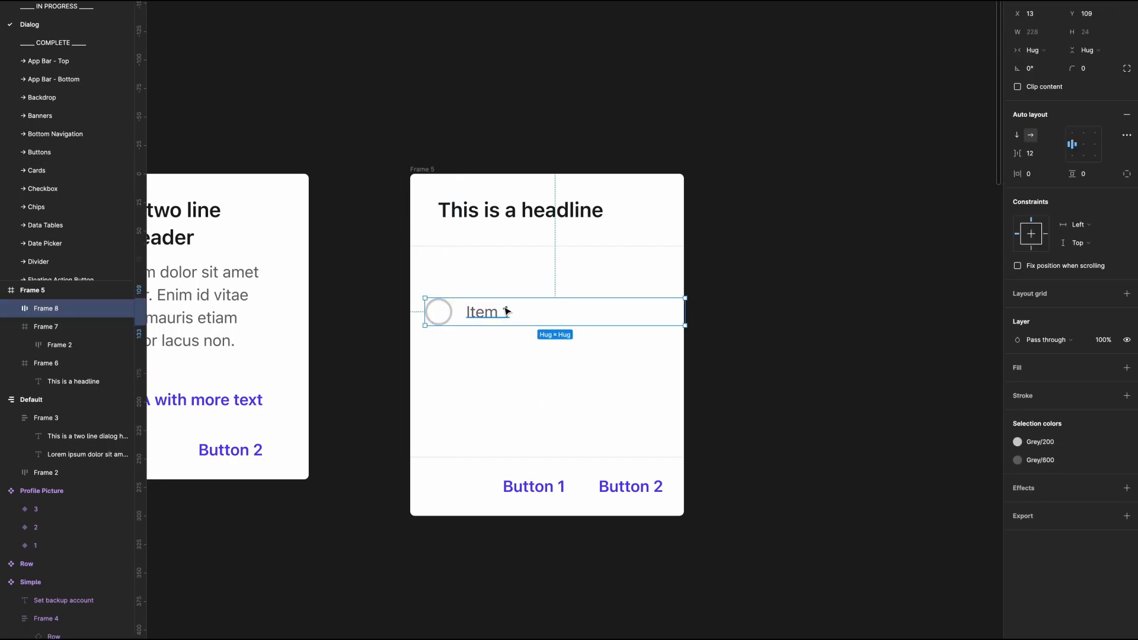
double_click(505, 312)
left_click(508, 354)
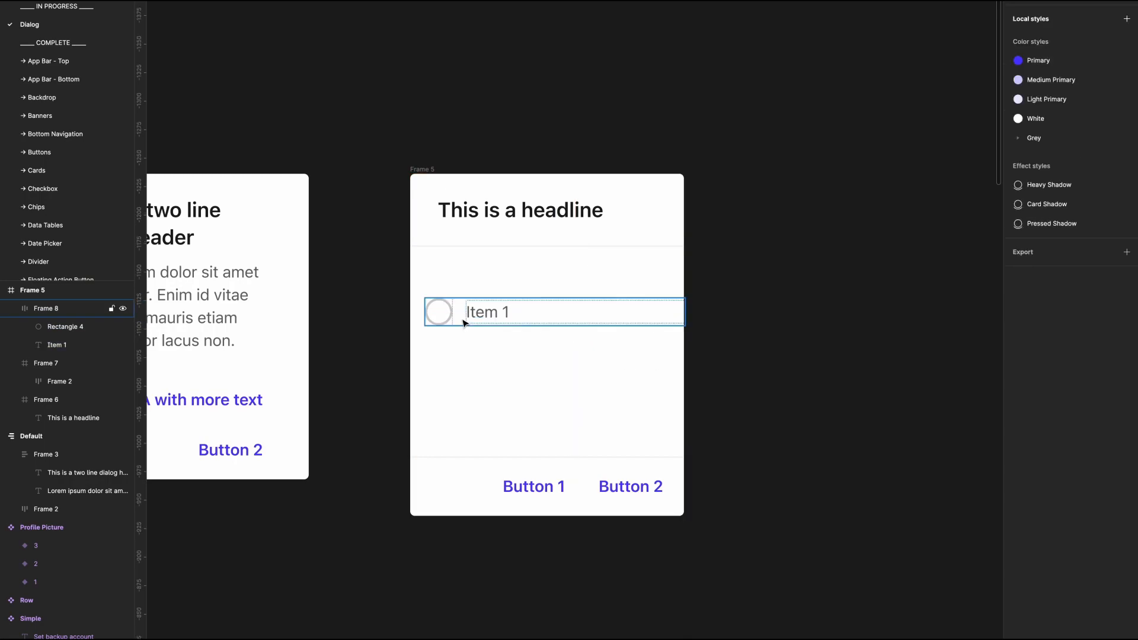
Step: Move the Item 1 radio row to X 24 in the dialog and narrow it to 192 wide
left_click(462, 322)
key("shift+Right")
key("Right")
key("alt")
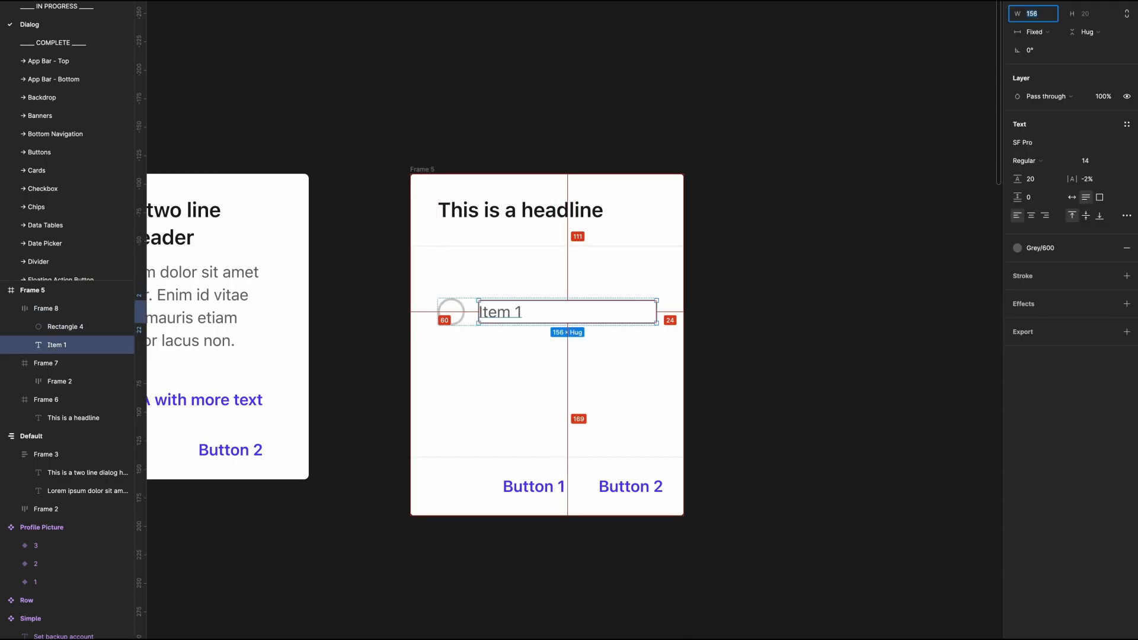
left_click(768, 366)
left_click(557, 311)
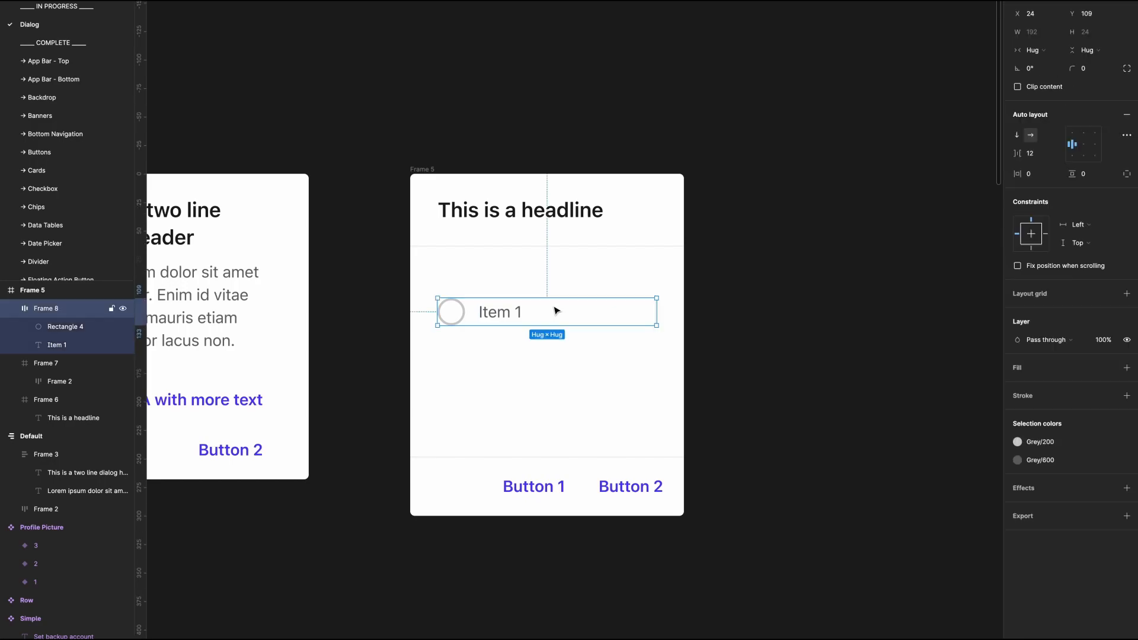
left_click(1047, 50)
left_click(1050, 50)
Step: Duplicate the Item 1 row below itself and stack both rows in a vertical auto layout with 16 spacing
left_click(460, 373)
left_click(482, 325)
left_click_drag(481, 325, 478, 368)
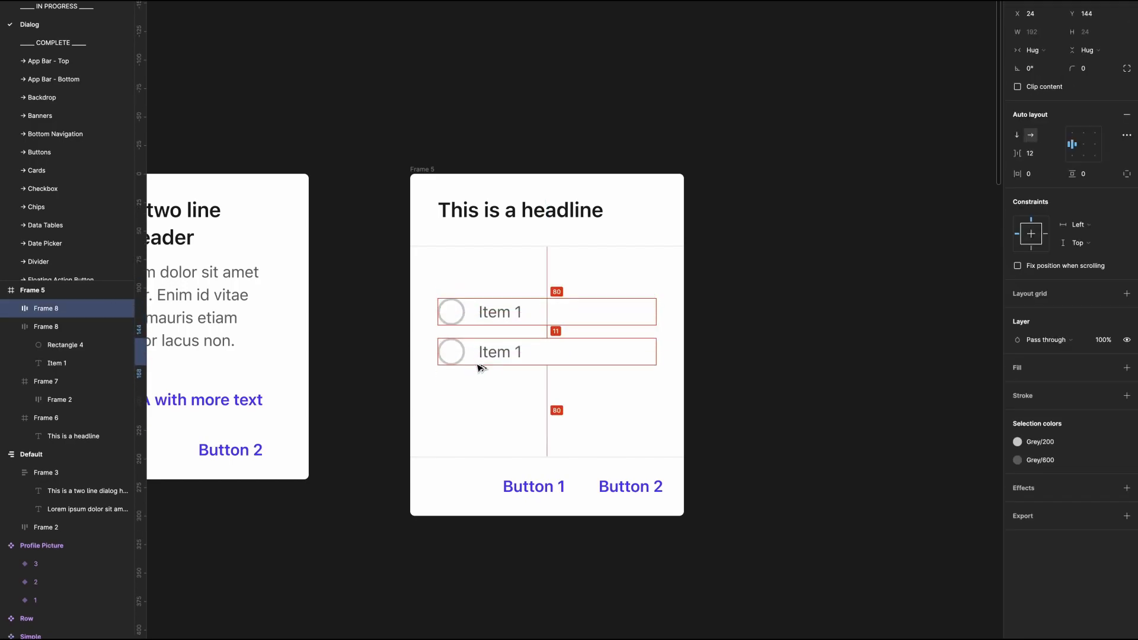
left_click(488, 326, "shift")
key("shift+a")
Step: Change the second row's text to "Item 2" and duplicate that row three times
double_click(504, 362)
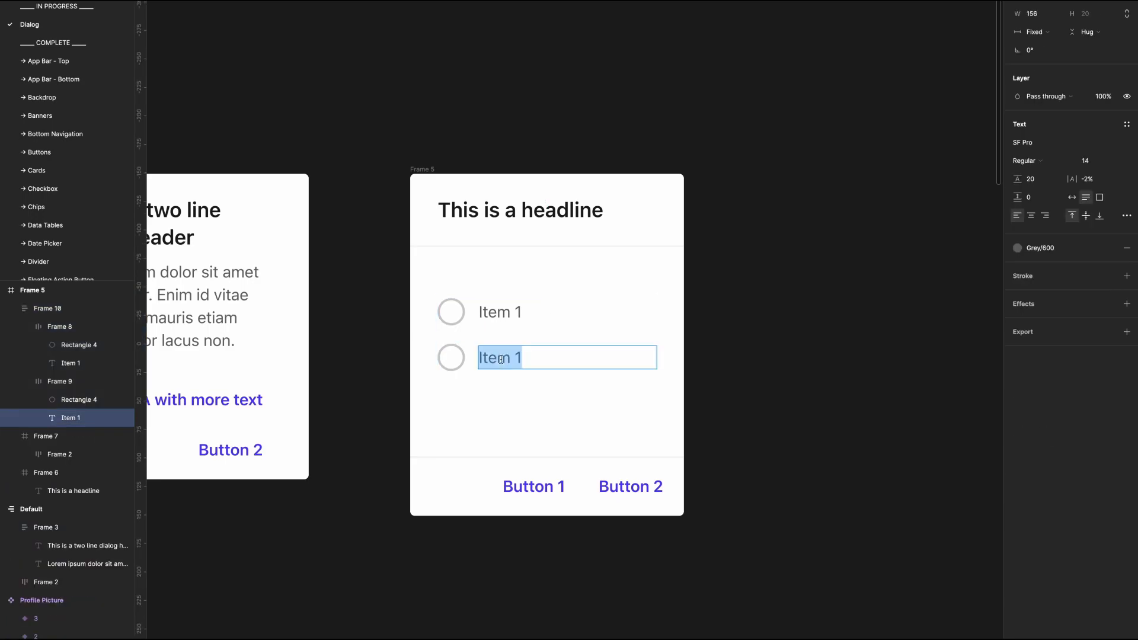
key("Right")
left_click(501, 342)
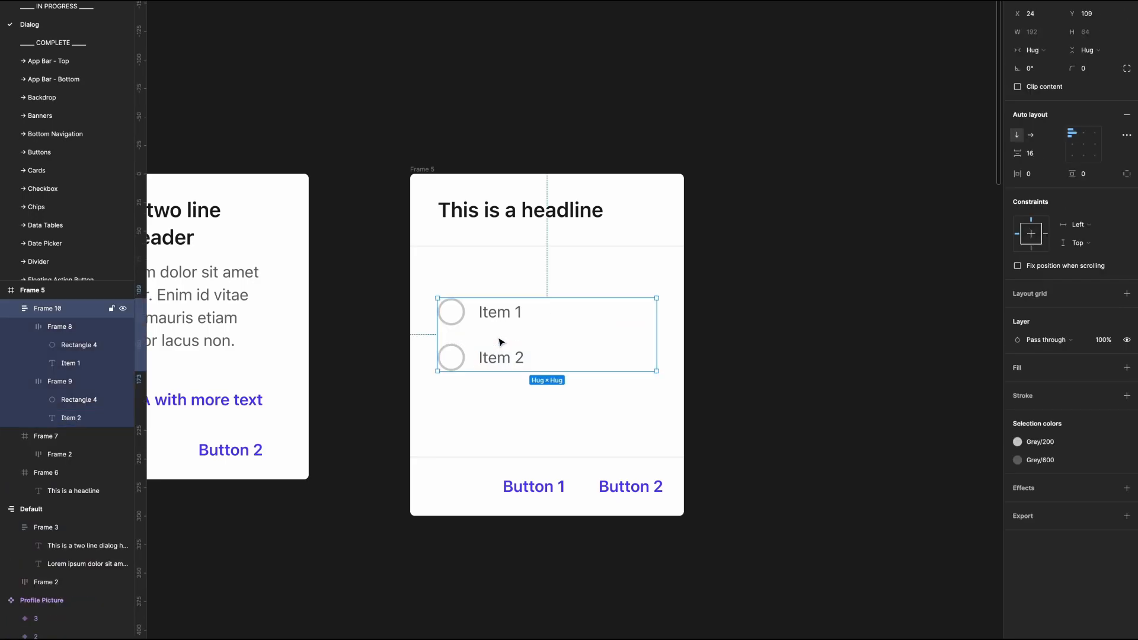
left_click(519, 360)
key("ctrl+d")
key("ctrl+d")
key("ctrl+d")
Step: Change the third and fourth rows' texts to "Item 3" and "Item 4"
left_click(518, 401)
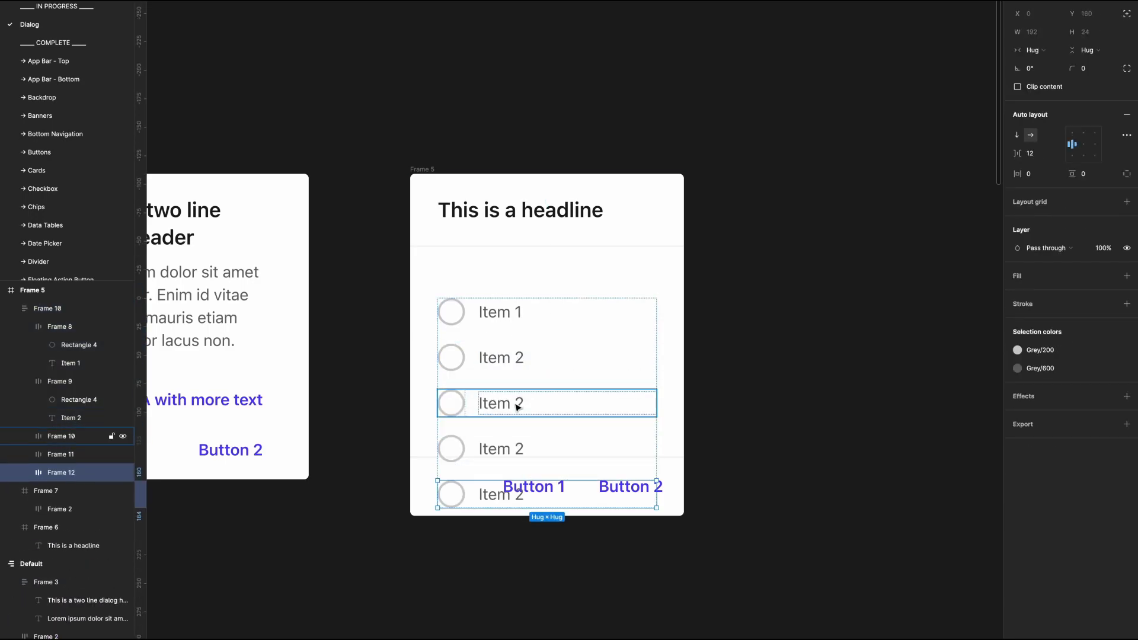
double_click(518, 403)
double_click(518, 449)
type("4")
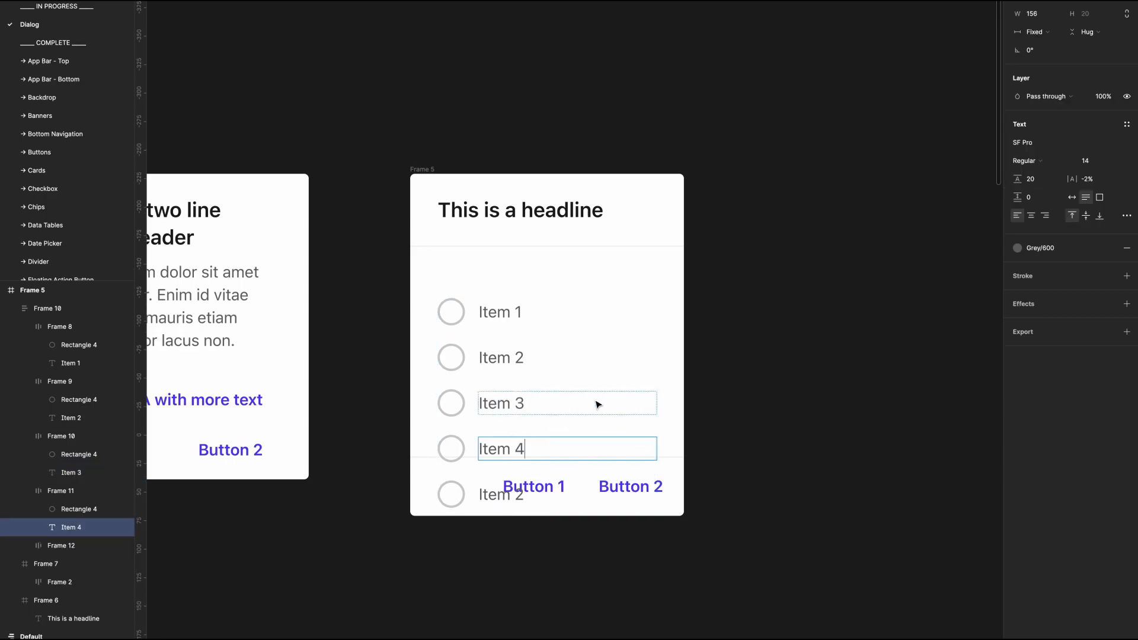
Step: Move the whole radio list up to Y 80, just below the header divider
key("Escape")
key("shift+Return")
key("shift+Return")
key("shift+Up")
key("shift+Up")
key("shift+Up")
key("Up")
key("alt")
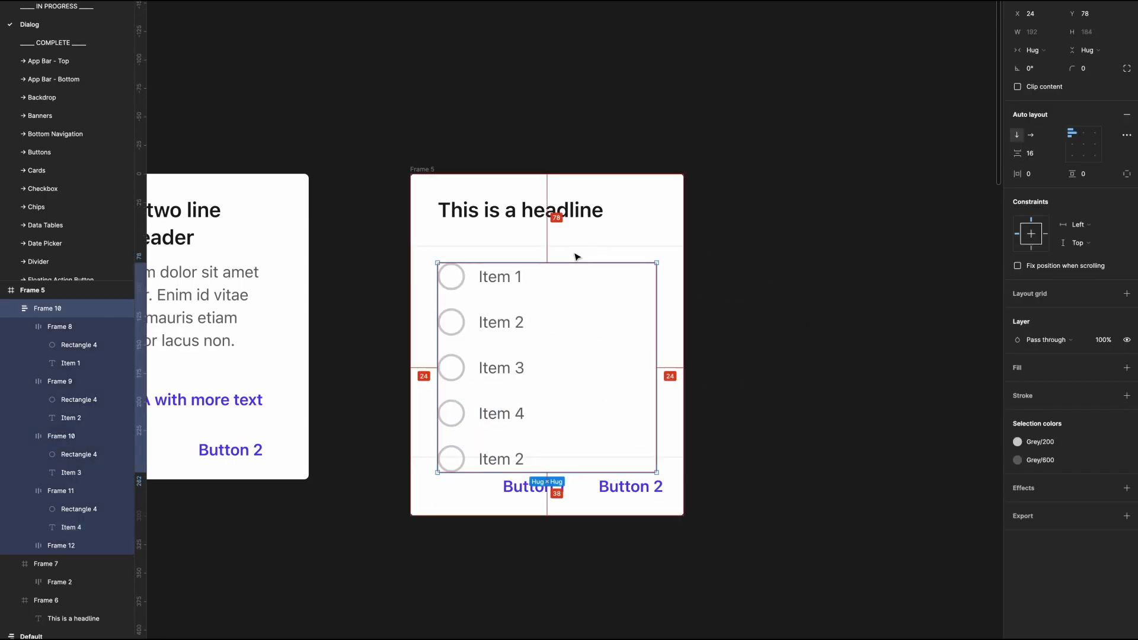
key("Down")
key("Down")
key("alt")
left_click(854, 504)
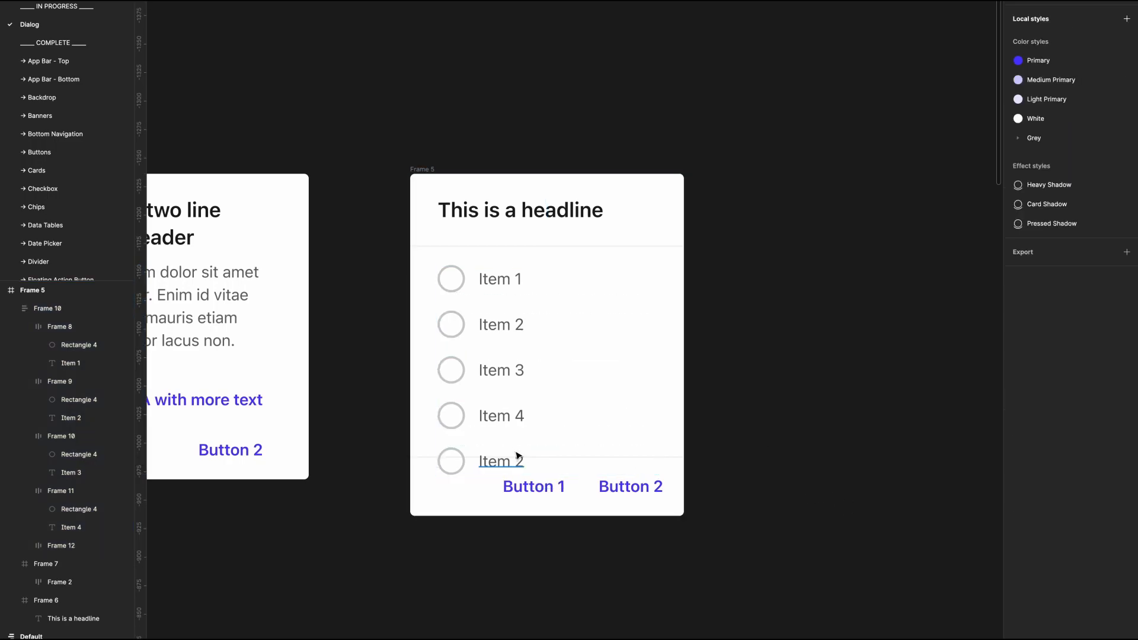
Step: Change the last row's text to "Item 5"
double_click(516, 461, "super")
key("Right")
key("BackSpace")
type("5")
key("Escape")
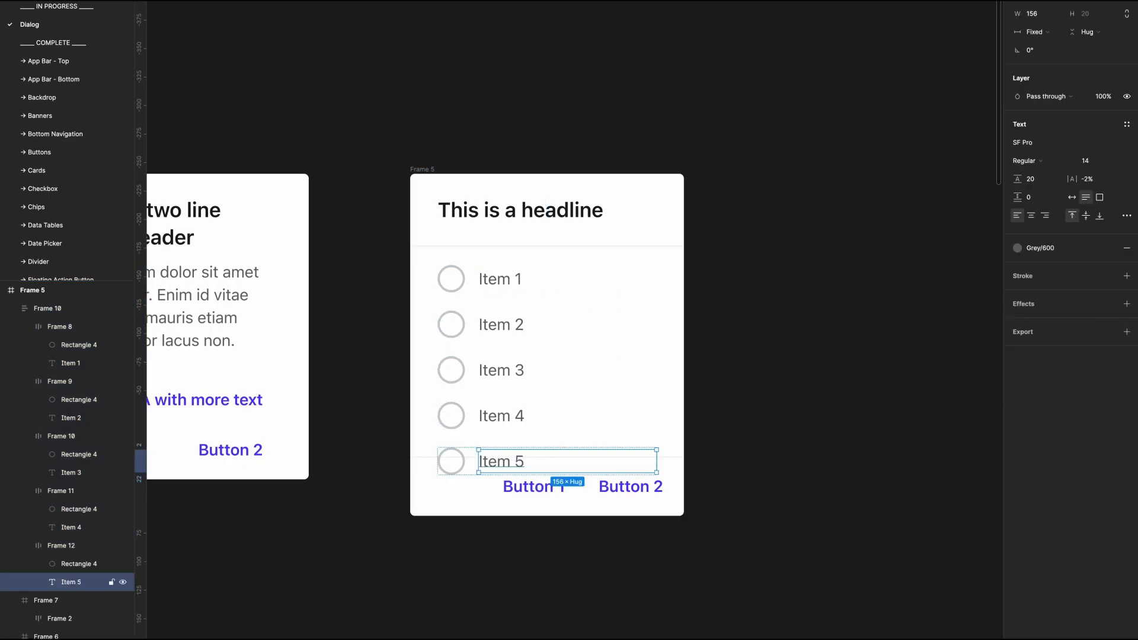
left_click(792, 445)
Step: Duplicate the Item 5 row at the end of the list and change the copy's text to "Item 6"
double_click(465, 468)
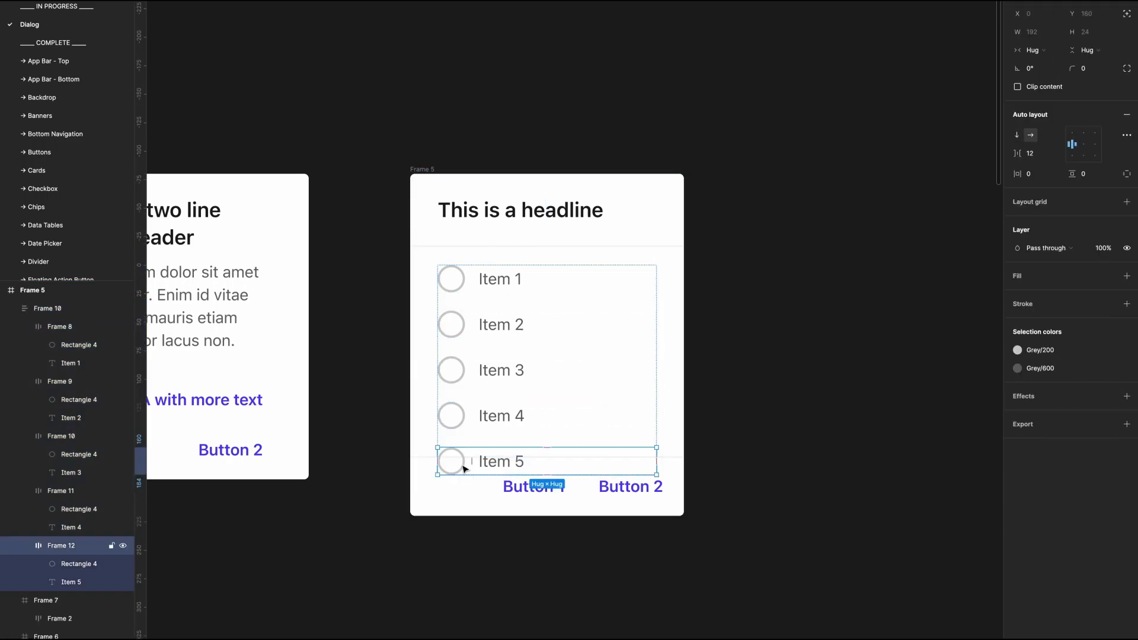
key("super+d")
left_click(501, 534)
double_click(505, 513, "super")
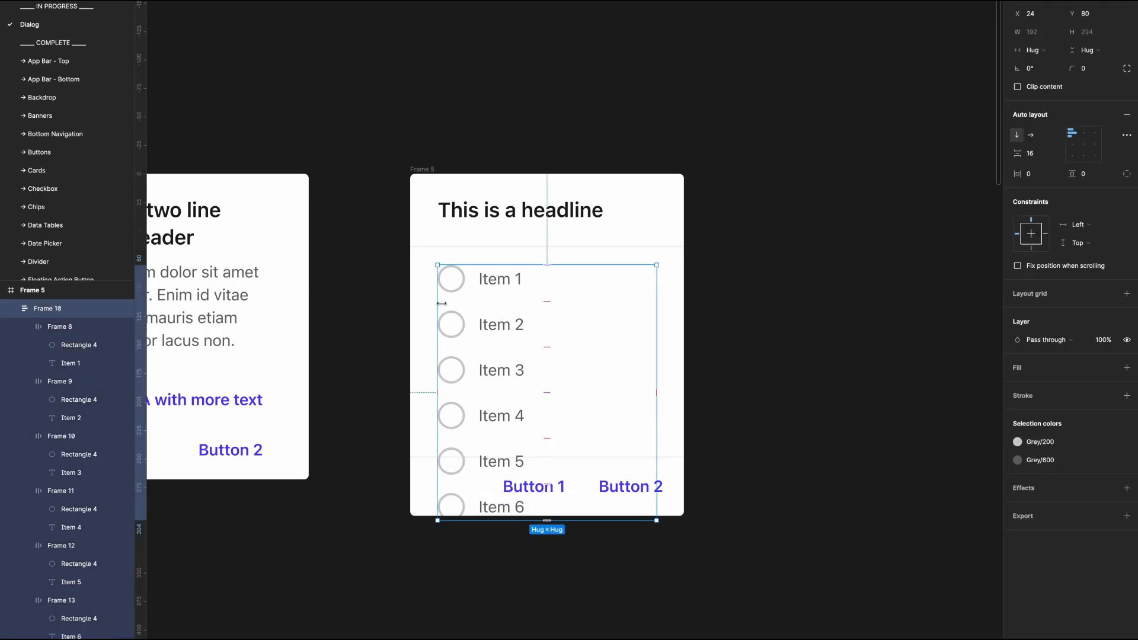
Step: Wrap the radio list in a frame, fit it between the two dividers at 192 × 184, and clip its content
key("super+alt+g")
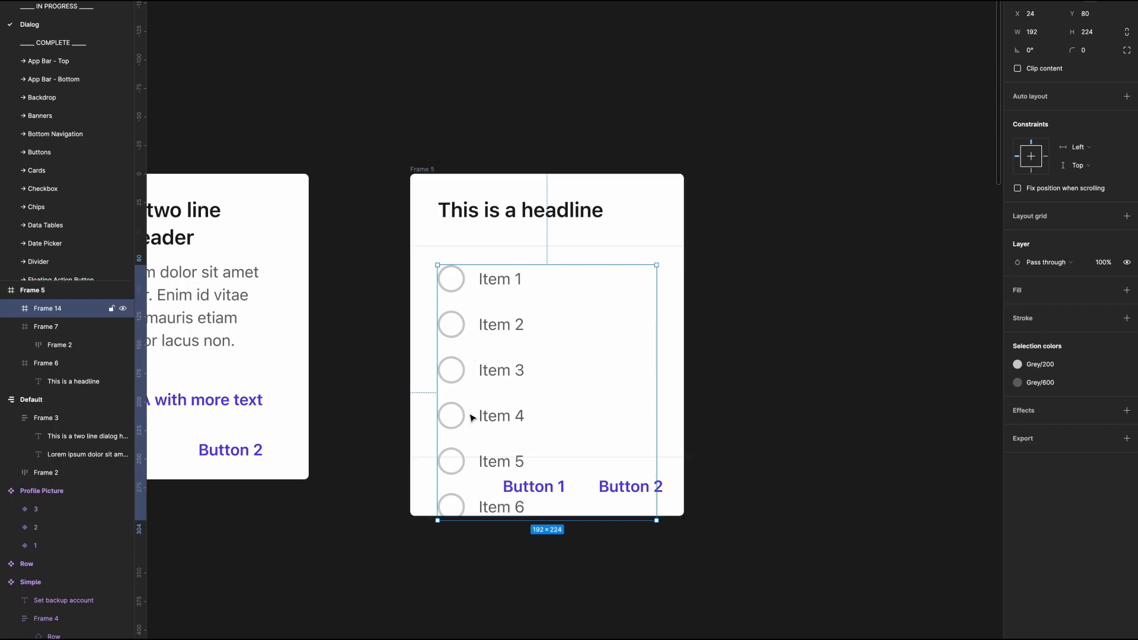
left_click_drag(466, 264, 466, 247)
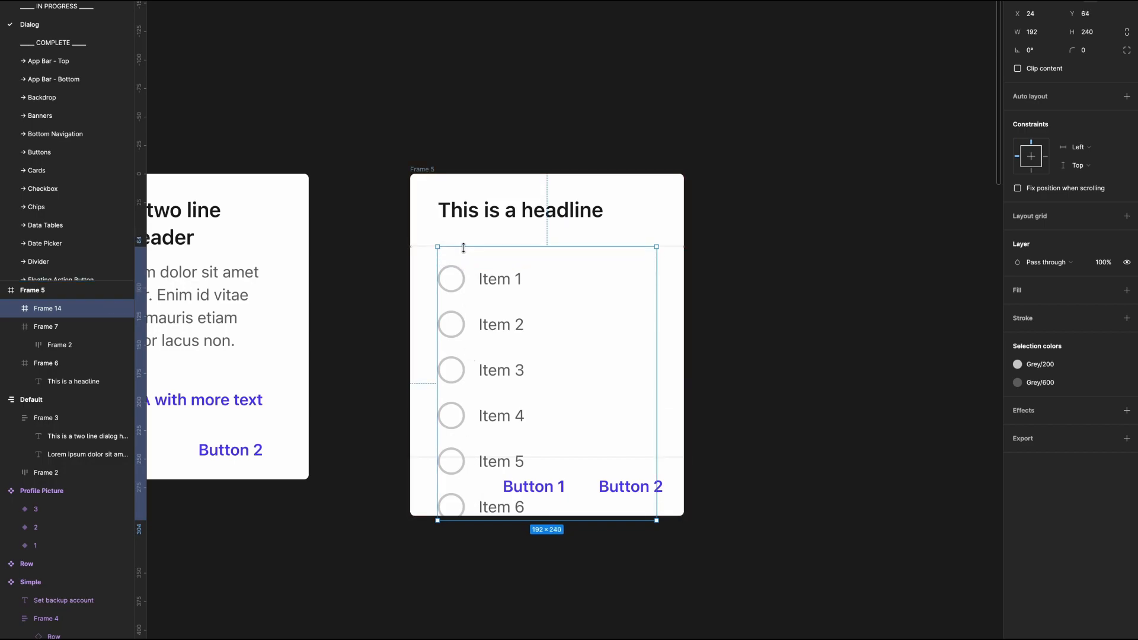
left_click_drag(457, 520, 455, 458)
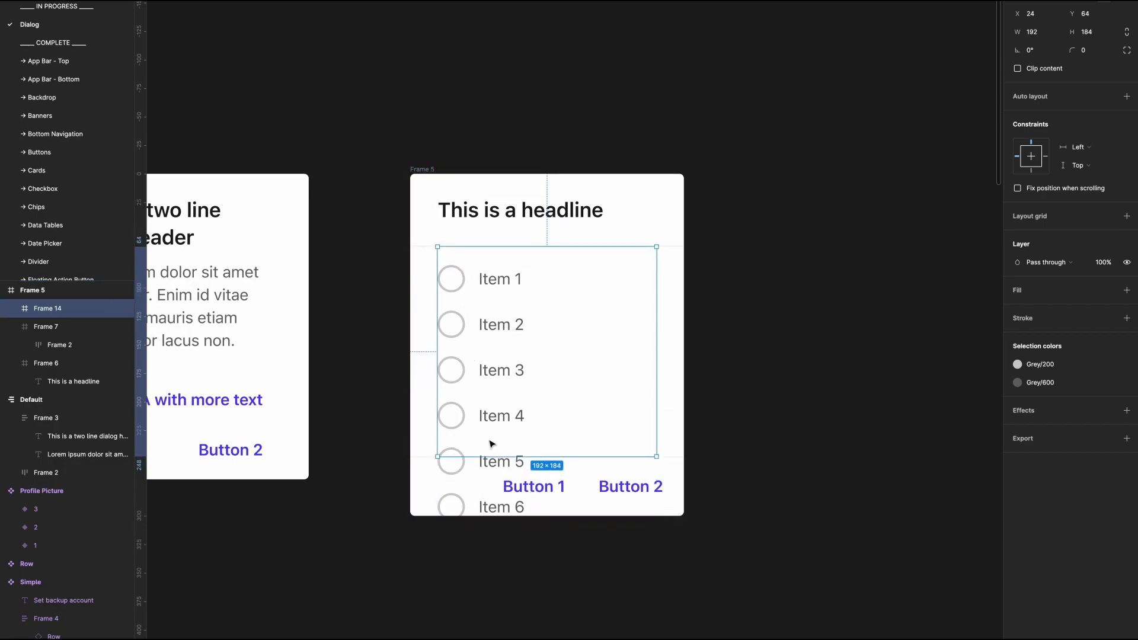
left_click(1033, 69)
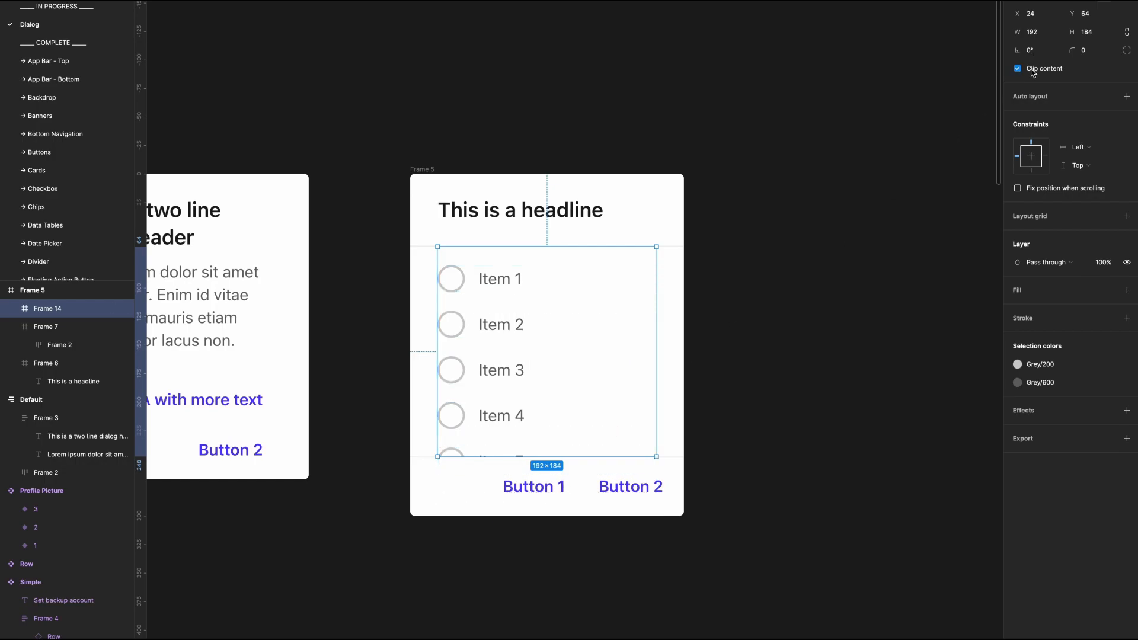
Step: Set the list frame's prototype overflow to vertical scrolling
key("alt+9")
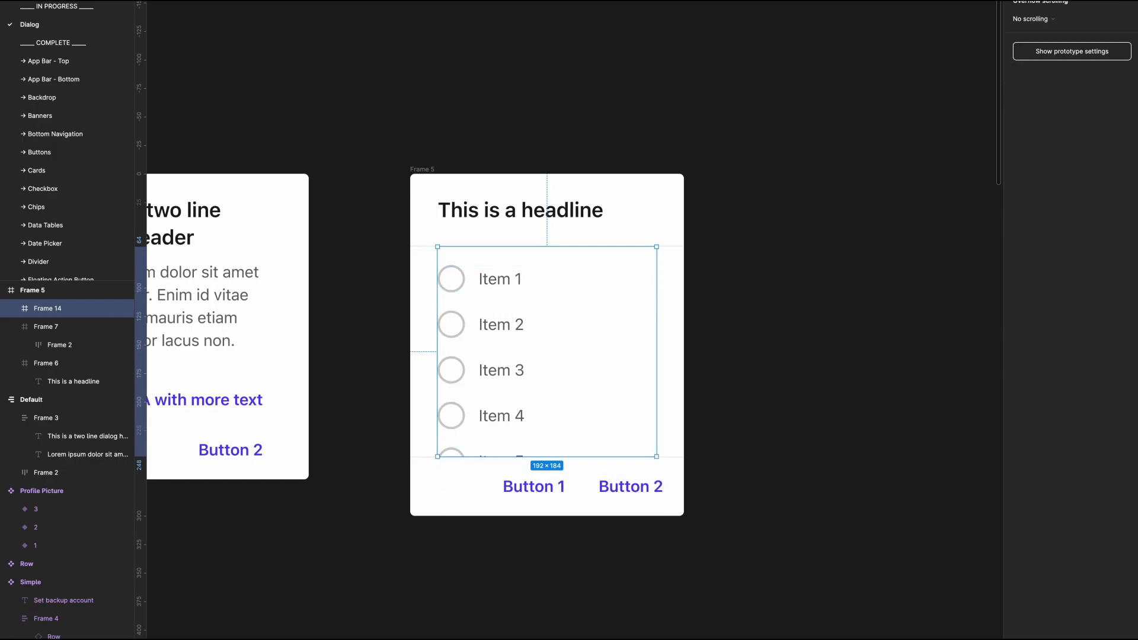
left_click(1045, 64)
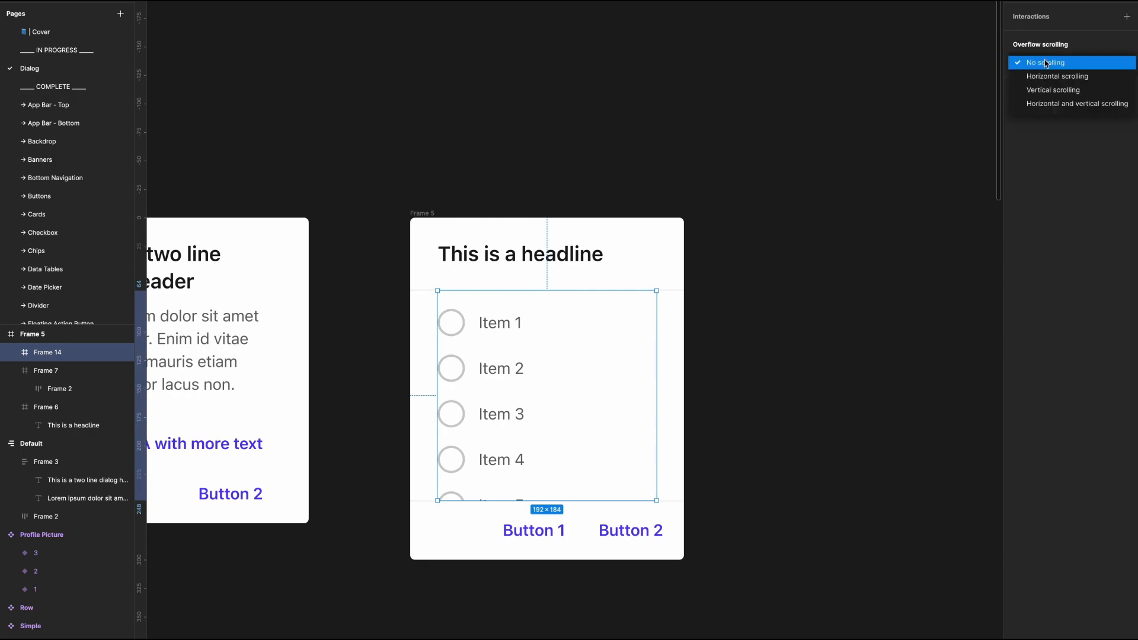
left_click(1047, 90)
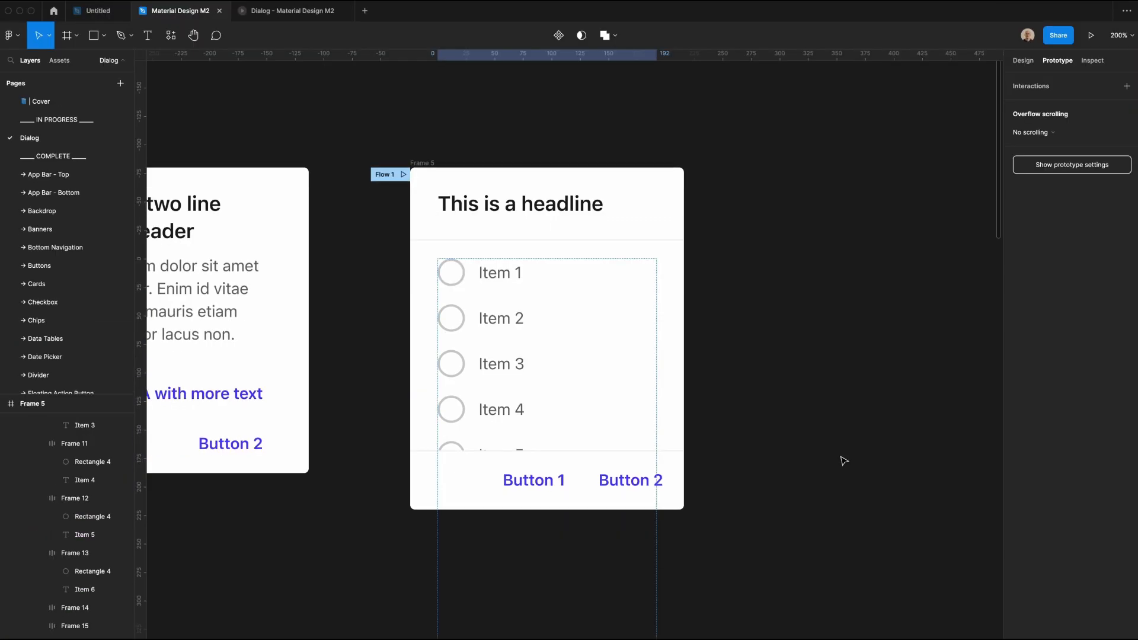
Step: Make the dialog frame a flow starting point and test scrolling its item list in the prototype preview
left_click(419, 175)
left_click(432, 214)
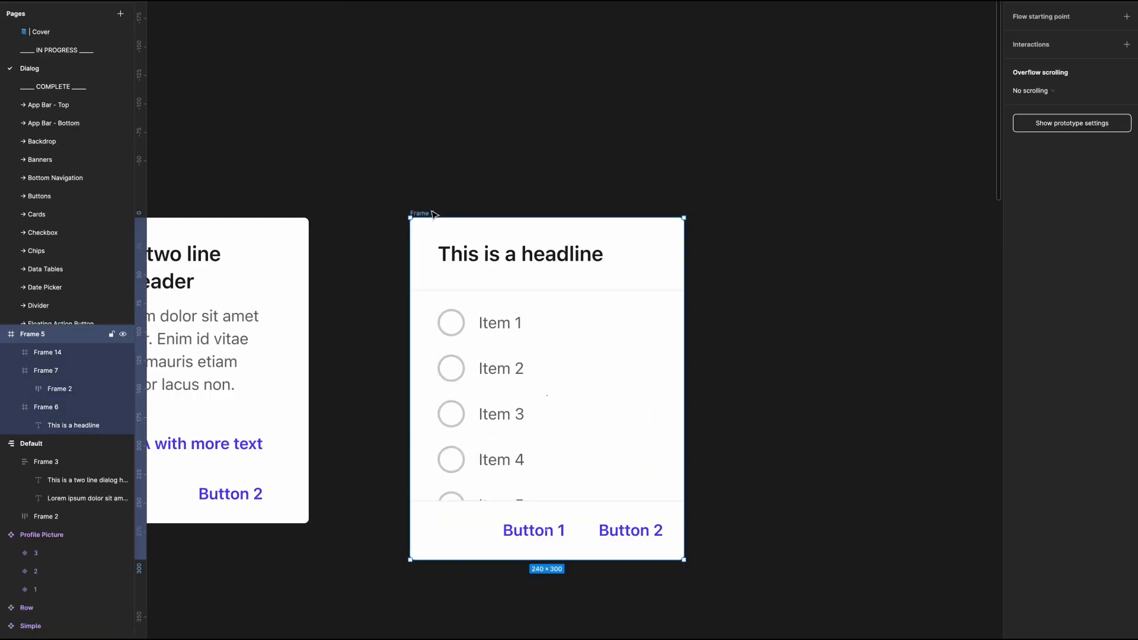
left_click(1127, 17)
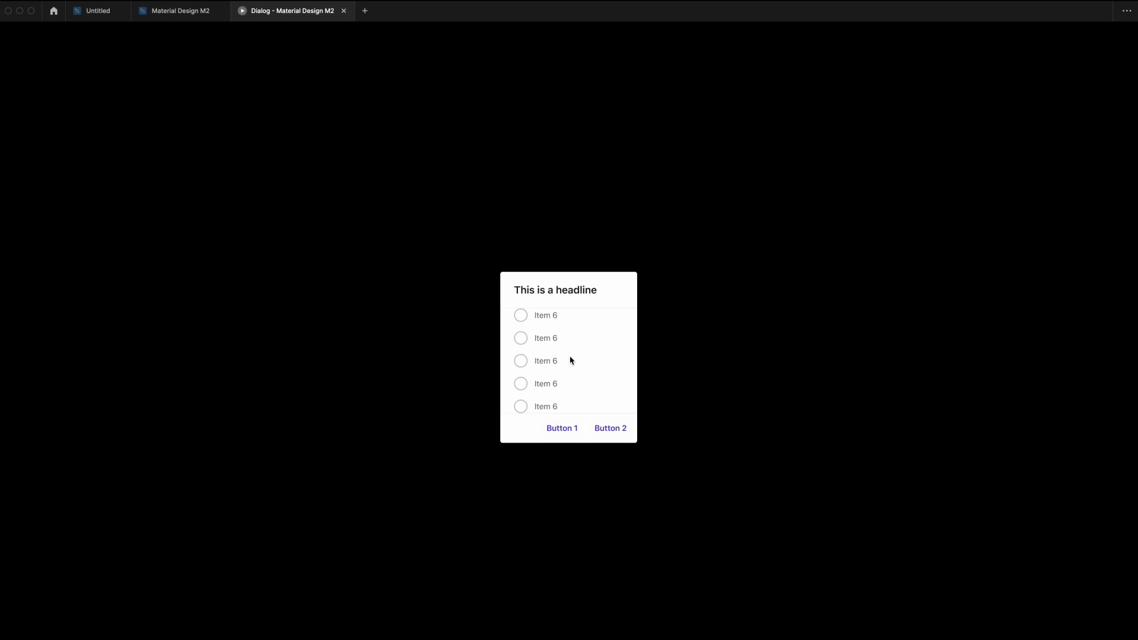
scroll(571, 360, "up", 3)
scroll(571, 360, "down", 3)
scroll(571, 360, "up", 3)
scroll(571, 360, "down", 3)
scroll(571, 360, "up", 3)
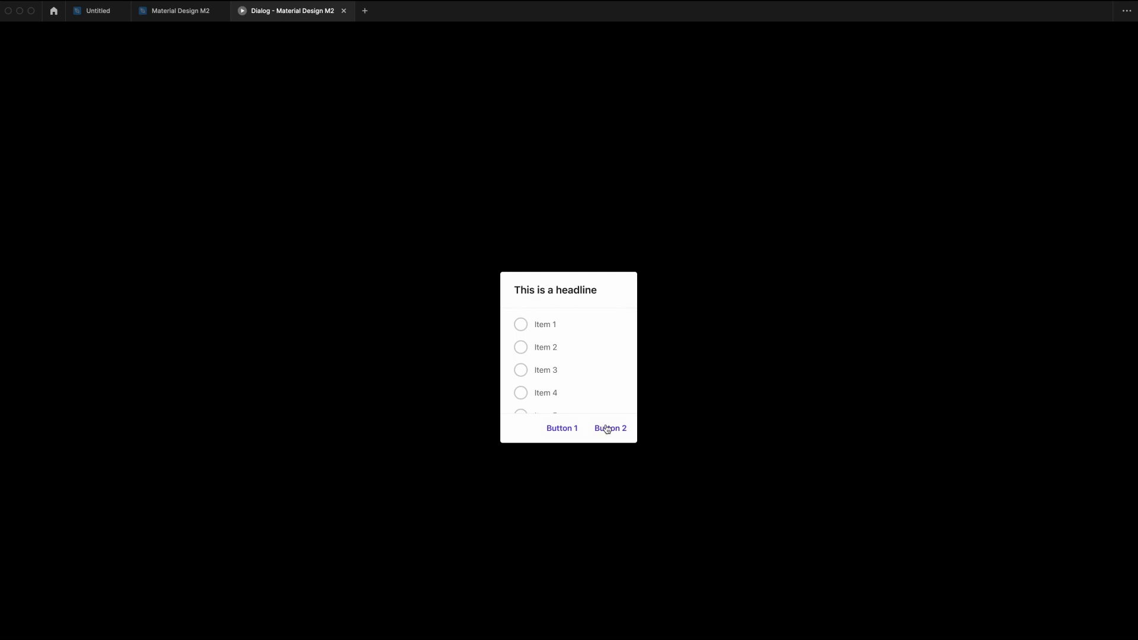
left_click(180, 11)
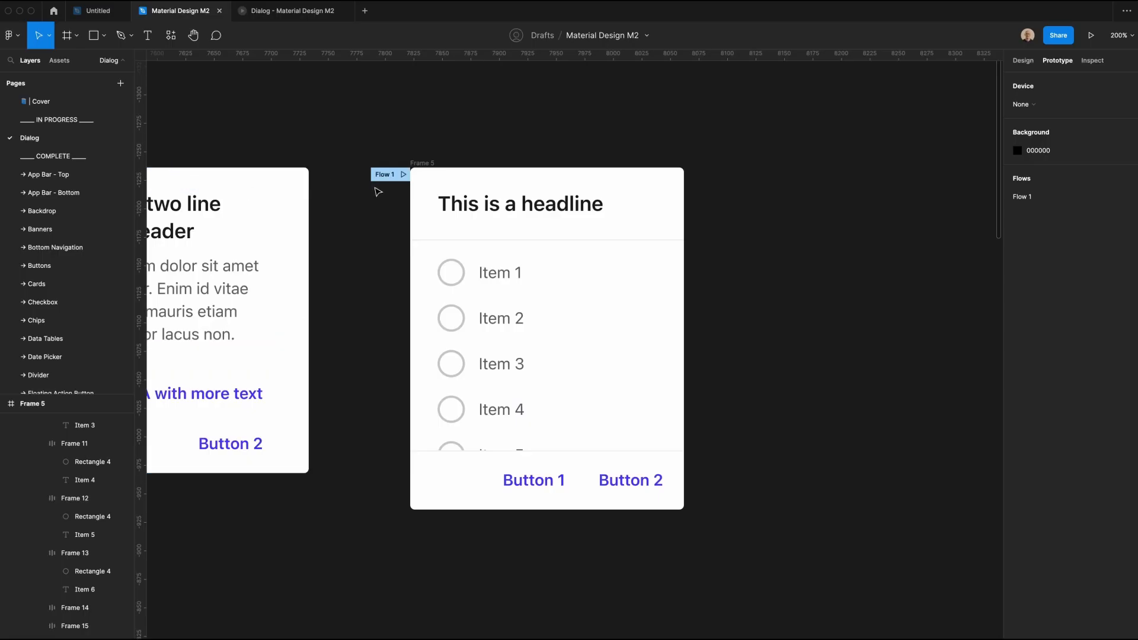
Step: Rename the radio-list dialog frame to "Scrolling"
left_click(434, 163)
key("shift+0")
type("Sc")
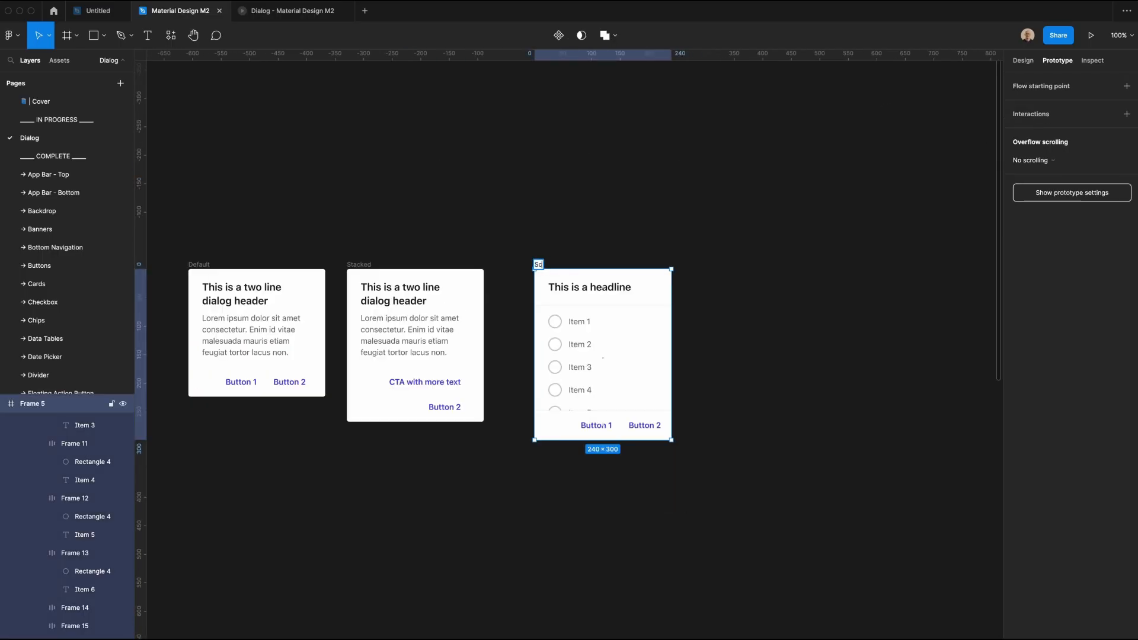
type("rolling")
key("Return")
Step: Distribute the Default, Stacked and Scrolling dialogs evenly with a horizontal spacing of 40
left_click_drag(166, 247, 707, 469)
left_click(1023, 60)
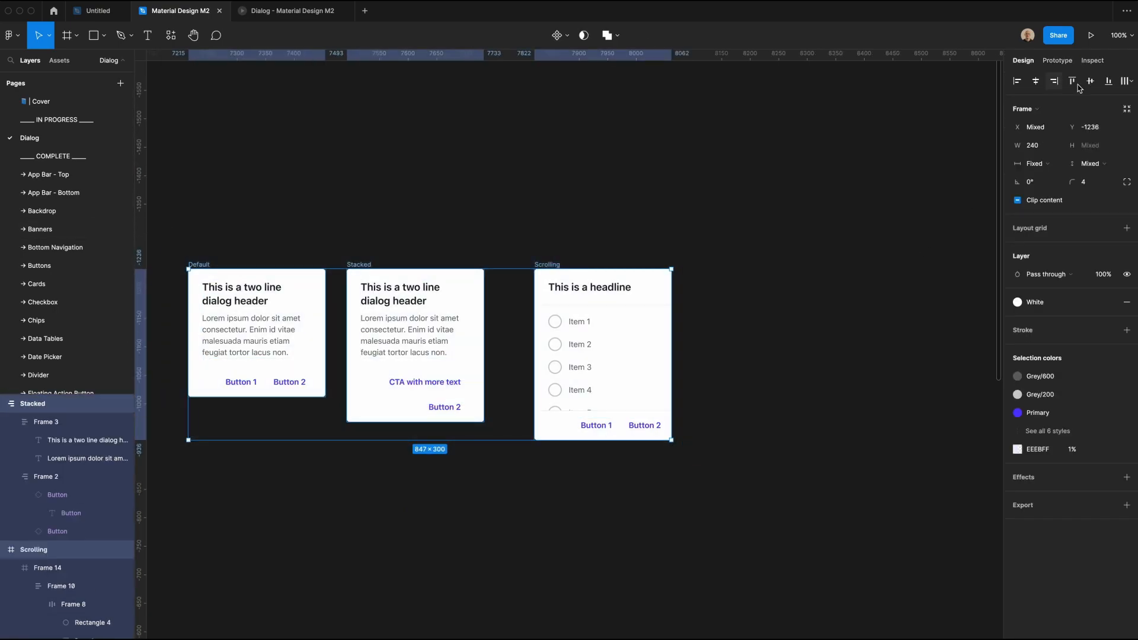
left_click(1128, 80)
left_click(1043, 131)
left_click(1035, 218)
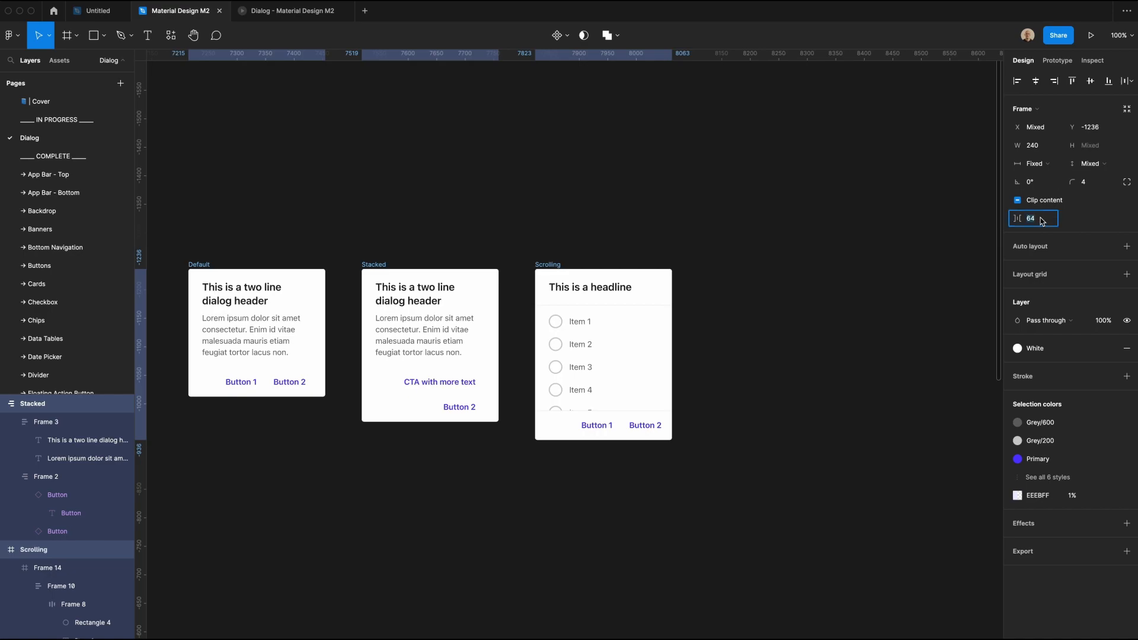
type("40")
key("Return")
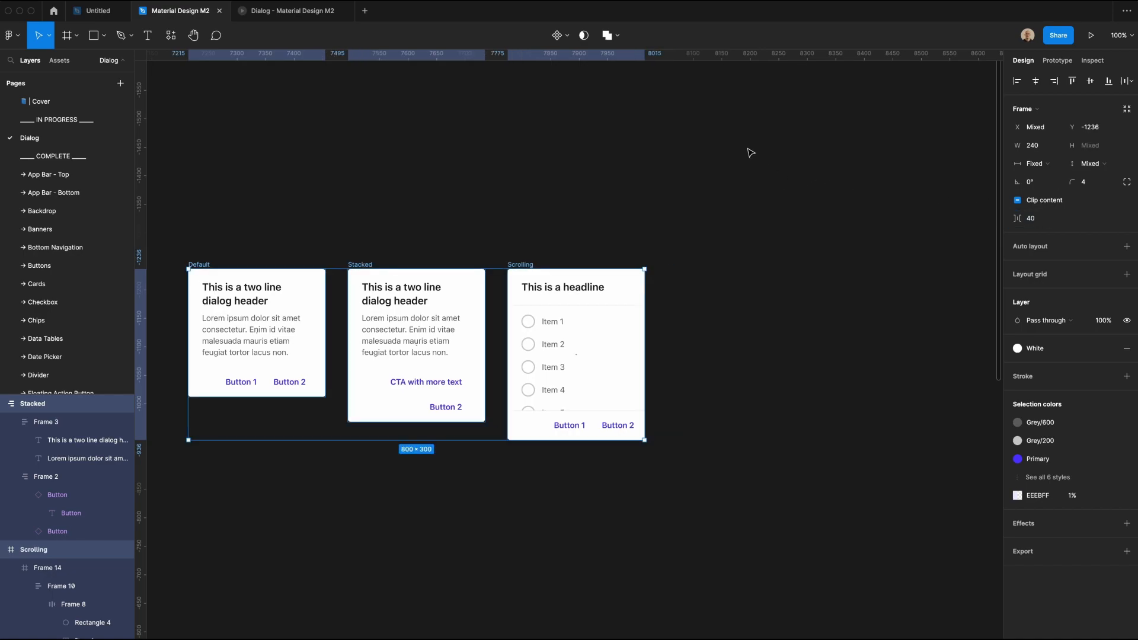
Step: Turn the three dialogs into a component set named "Confirm" and rename its variant property to "Type"
left_click(567, 36)
left_click(562, 88)
left_click(1069, 212)
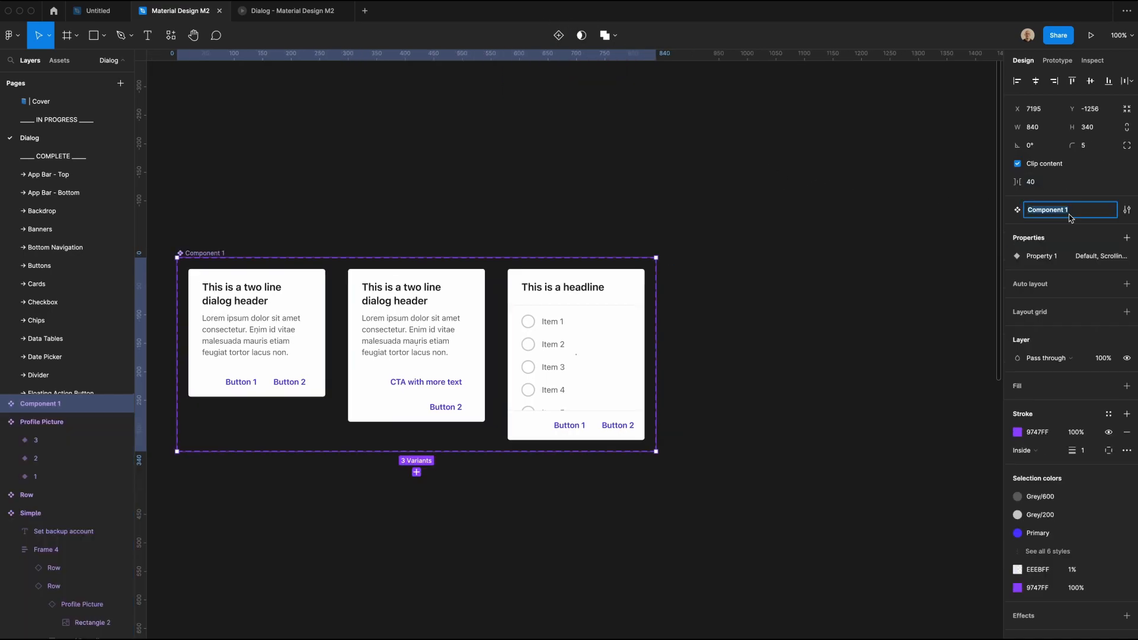
type("Confirm")
double_click(1039, 256)
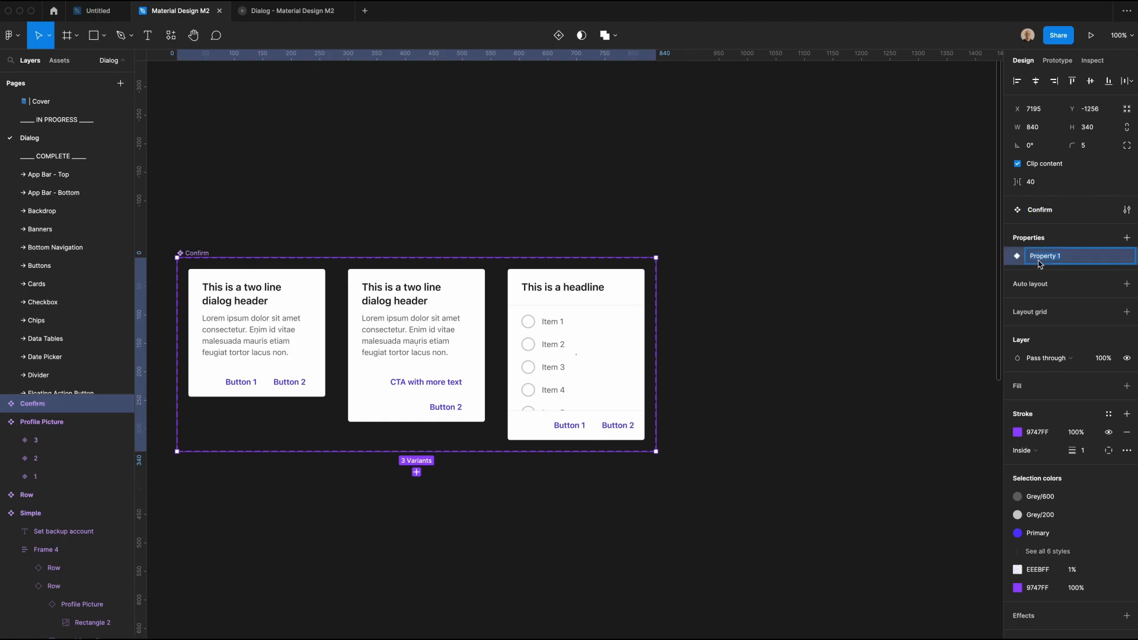
type("Type")
left_click(764, 274)
Step: Place an instance of the Default variant beside the Confirm set and switch its Type to Scrolling and then to Stacked
left_click(255, 314)
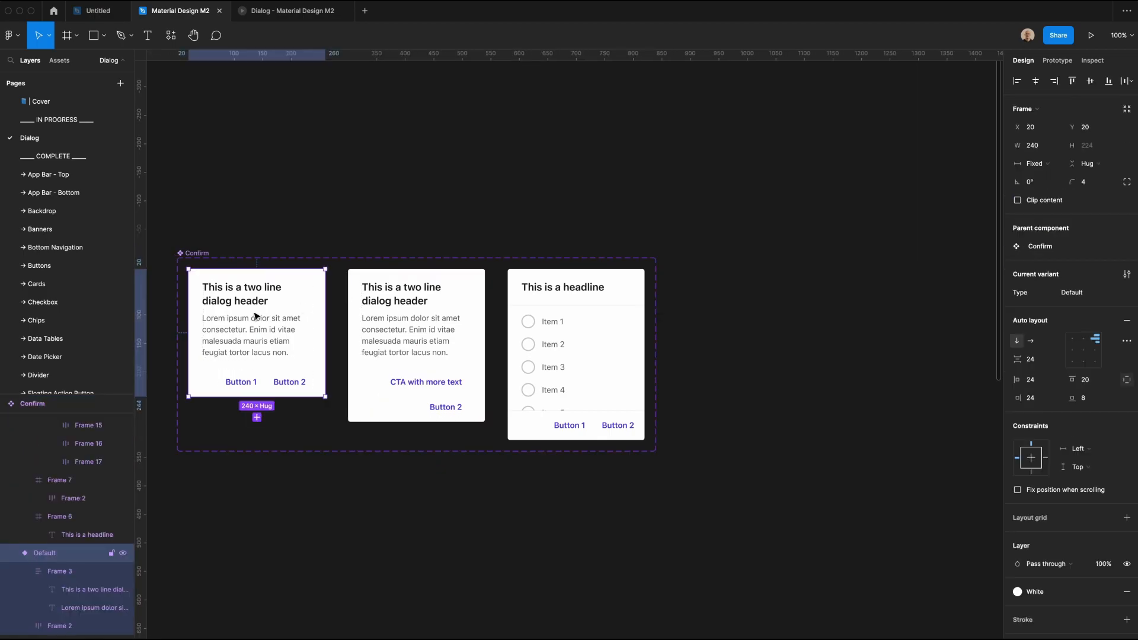
left_click_drag(255, 314, 836, 268)
left_click(1084, 227)
left_click(1097, 267)
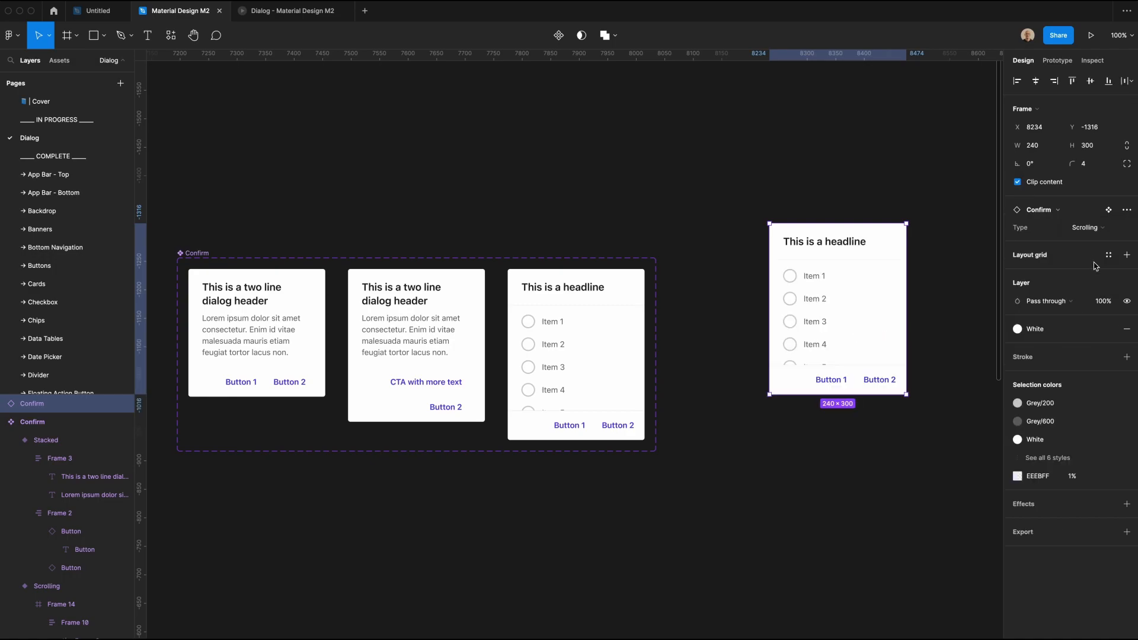
left_click(1089, 227)
left_click(1094, 242)
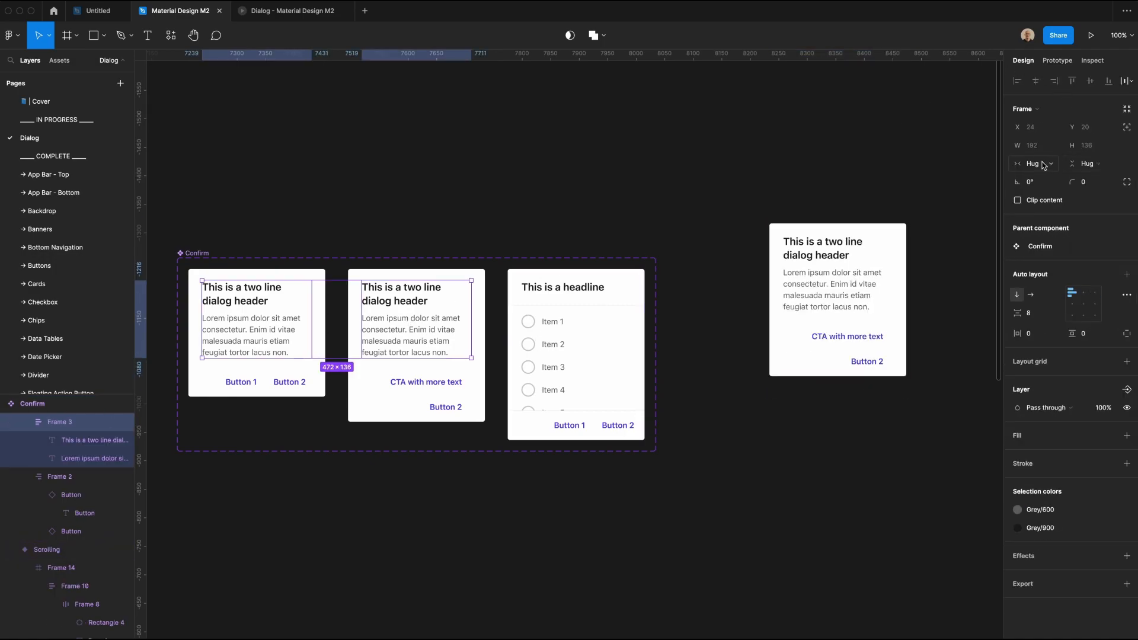
Step: Set the text frames in the Default and Stacked variants, and the header and body texts inside them, to fill the container width
left_click(1044, 165)
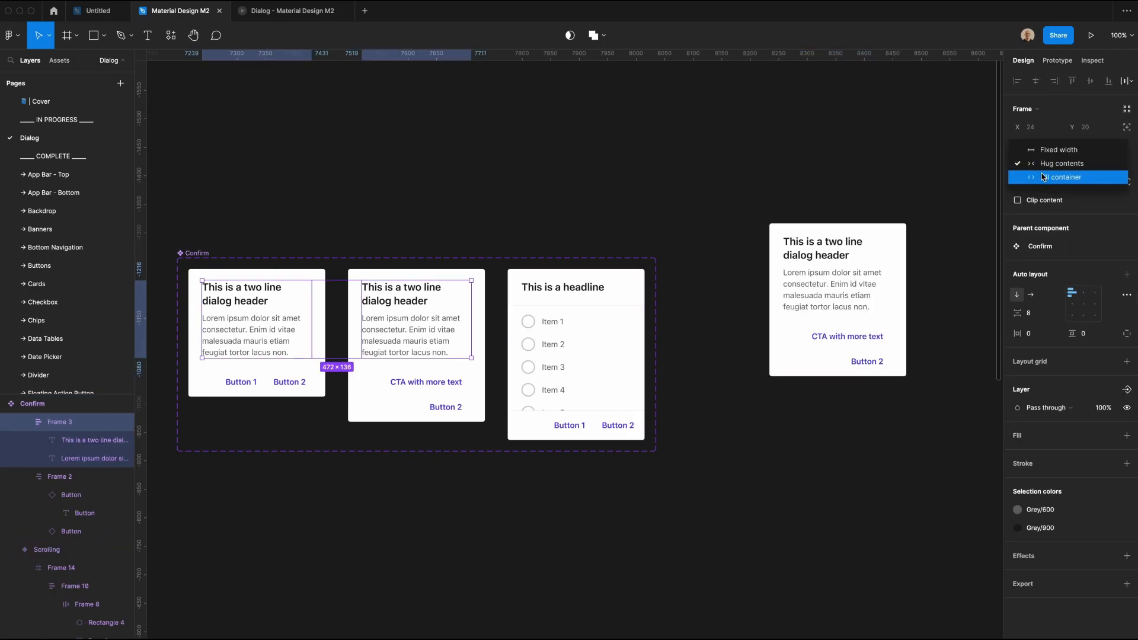
left_click(1044, 177)
left_click(426, 330, "super")
left_click(410, 305, "shift+super")
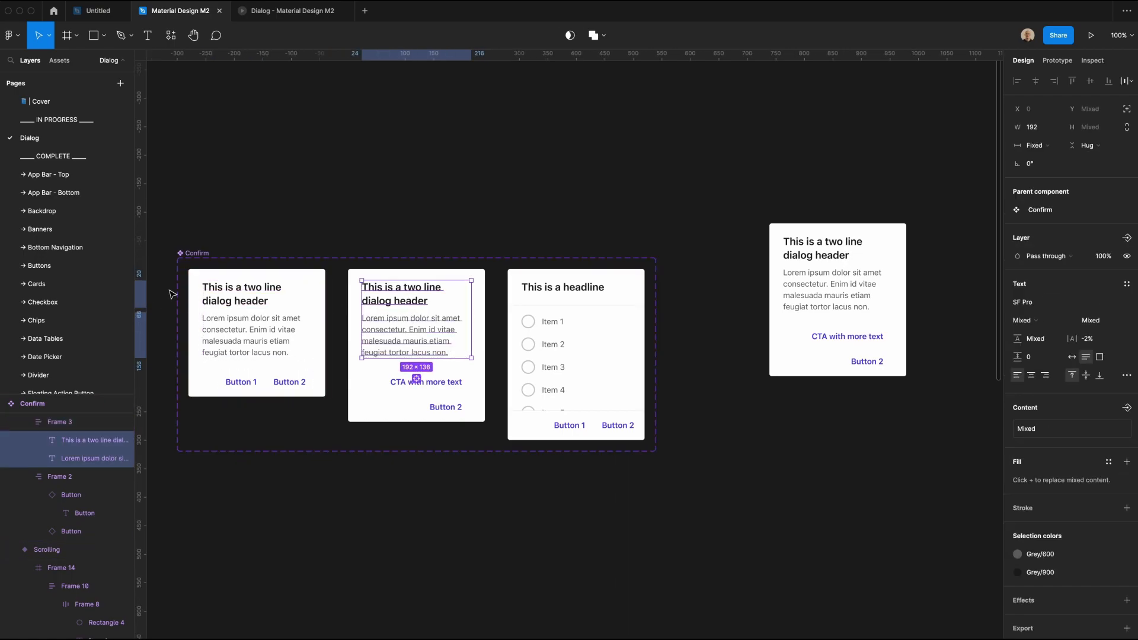
left_click_drag(171, 293, 237, 329)
left_click(1037, 146)
left_click(1042, 177)
Step: Widen the Confirm instance by extending its left edge outward to test how its content resizes
left_click(708, 169)
left_click(773, 264)
left_click_drag(770, 264, 732, 267)
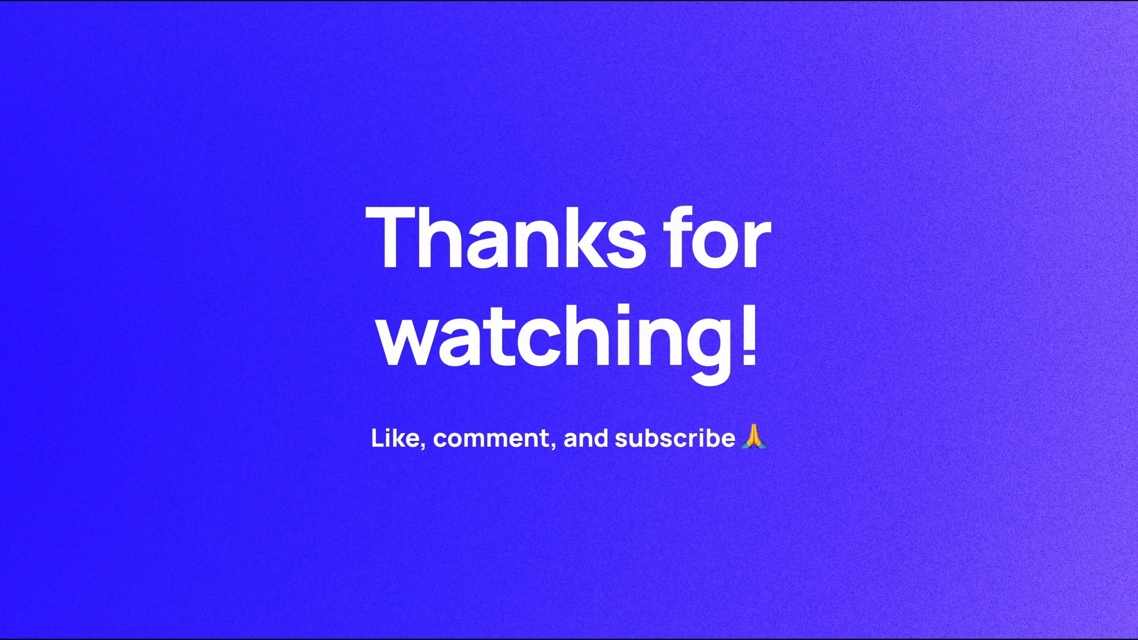